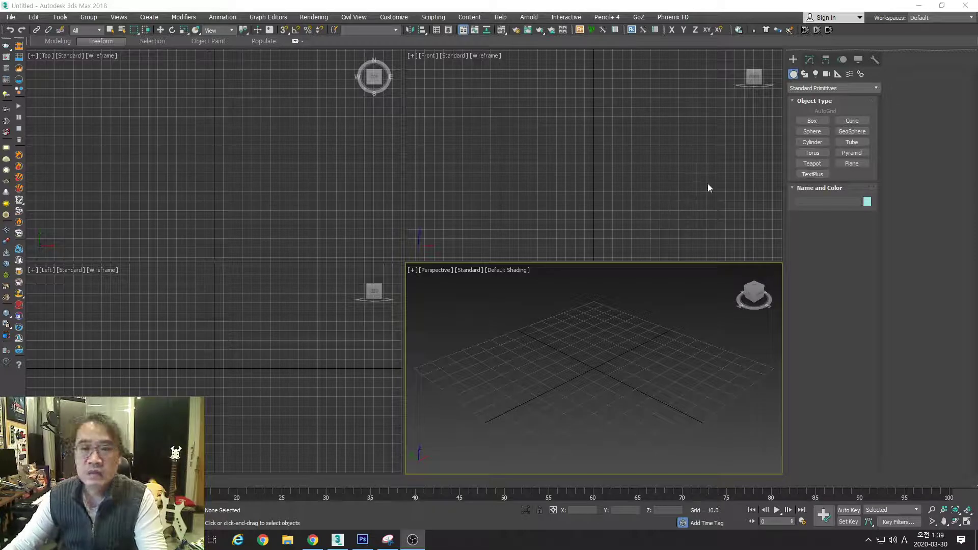
Step: Open the scene file 20200325_Tutorial Glass Lathe 001.max from the D:\_Tutorials folder
{"action": "left_click", "coordinate": [11, 17]}
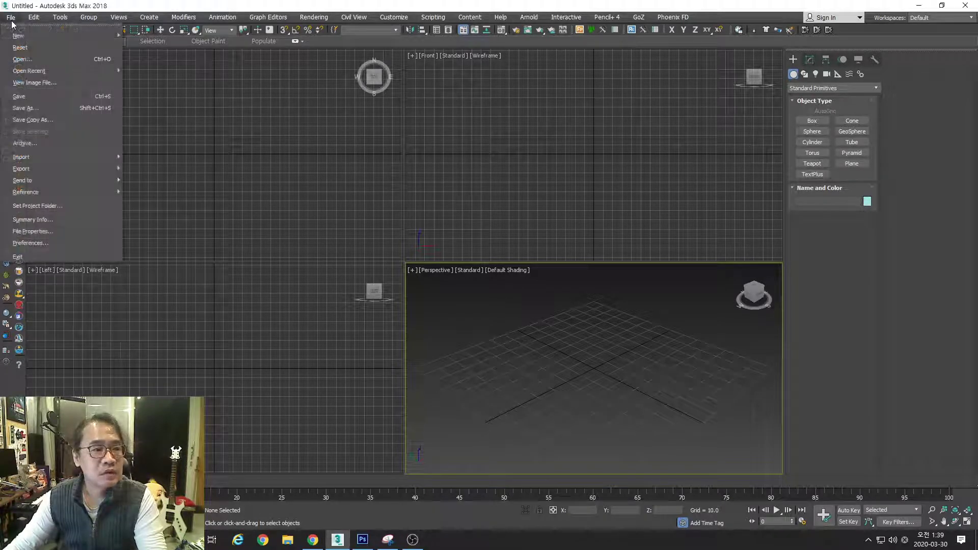
{"action": "left_click", "coordinate": [30, 59]}
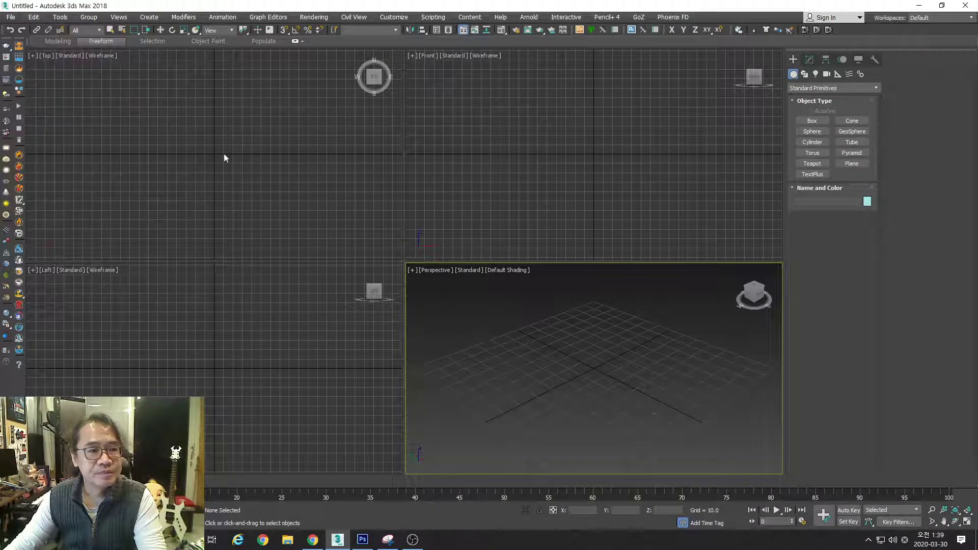
{"action": "left_click", "coordinate": [409, 98]}
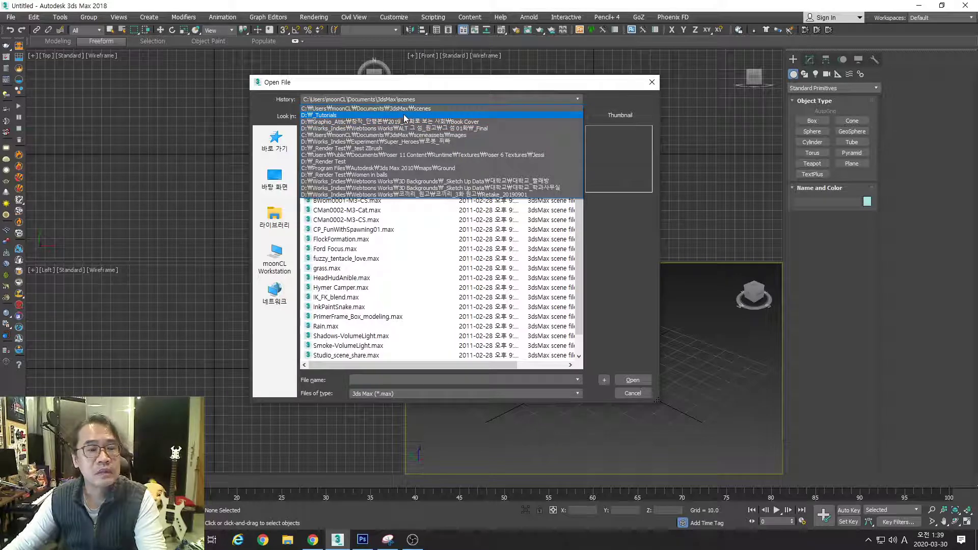
{"action": "left_click", "coordinate": [400, 116]}
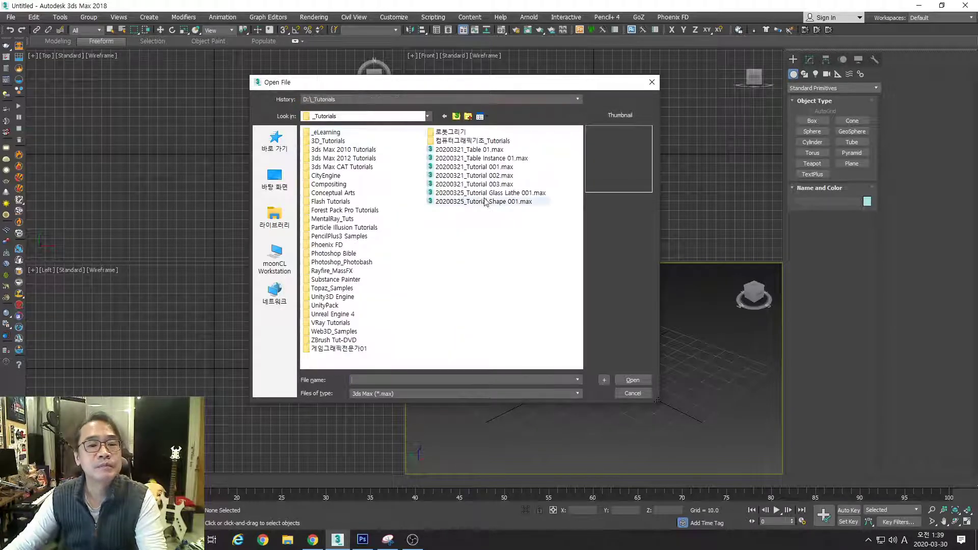
{"action": "left_click", "coordinate": [490, 193]}
{"action": "left_click", "coordinate": [631, 380]}
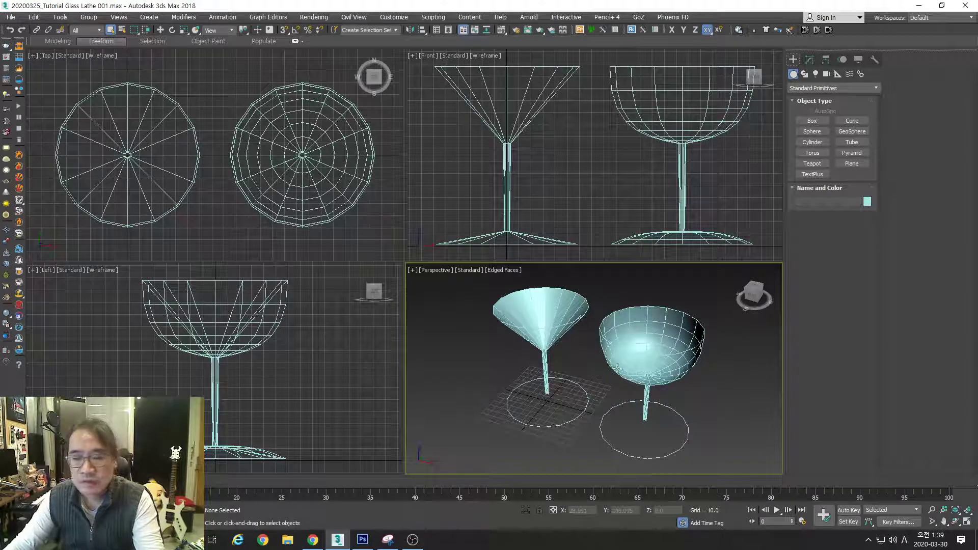
Step: Select the round-bowled glass and inspect its profile line in the maximized Front view by turning its Lathe modifier off and on
{"action": "key", "text": "alt+w"}
{"action": "key", "text": "alt+z"}
{"action": "left_click_drag", "start_coordinate": [521, 335], "coordinate": [448, 305]}
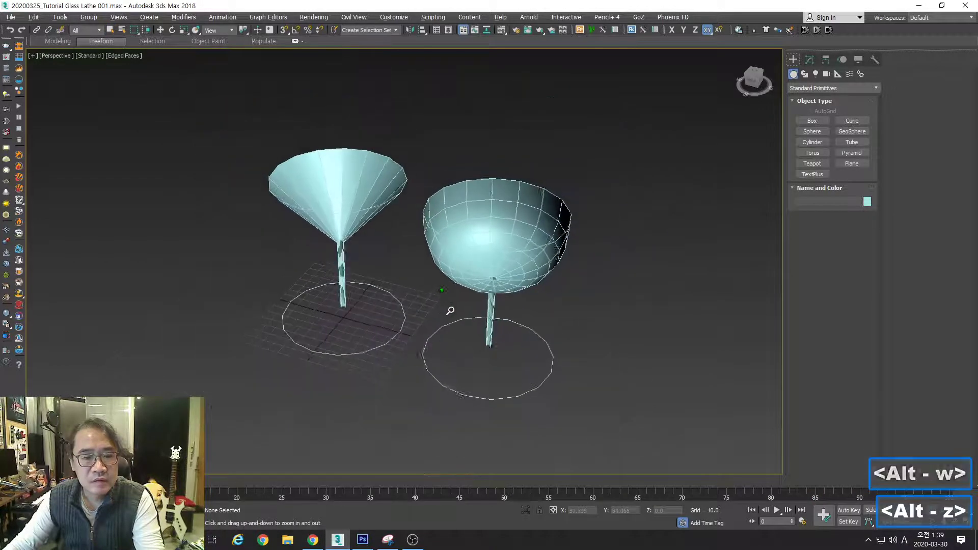
{"action": "middle_click_drag", "start_coordinate": [449, 306], "coordinate": [482, 320], "text": "alt"}
{"action": "key", "text": "Escape"}
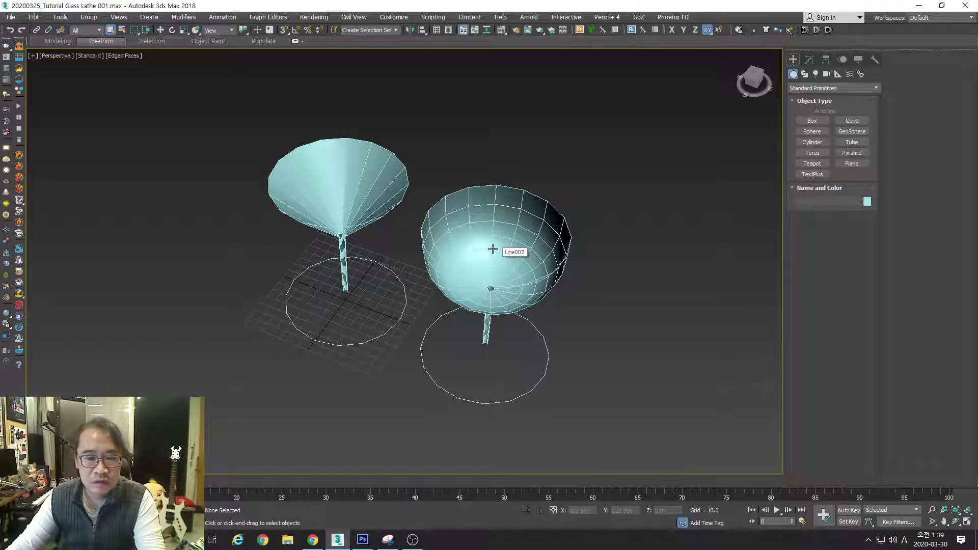
{"action": "left_click", "coordinate": [510, 220]}
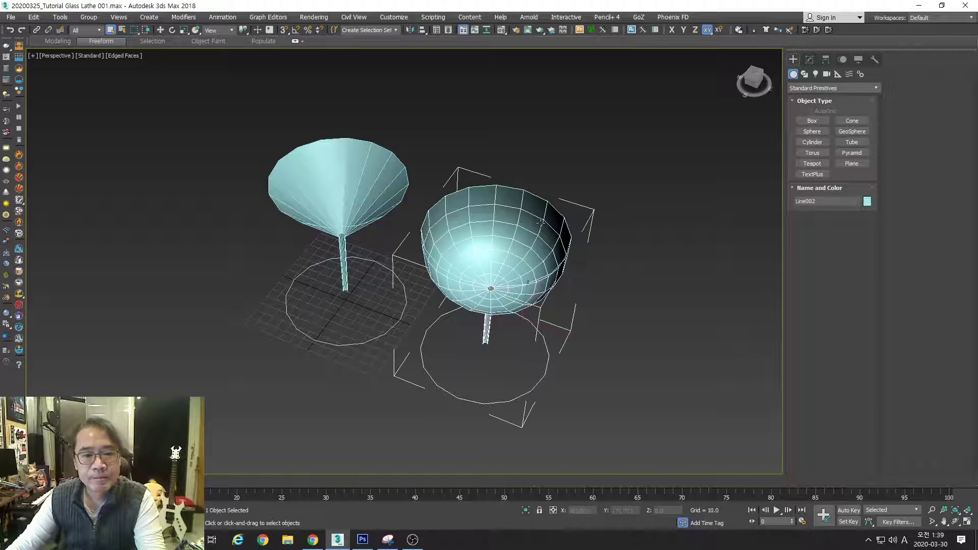
{"action": "key", "text": "alt+w"}
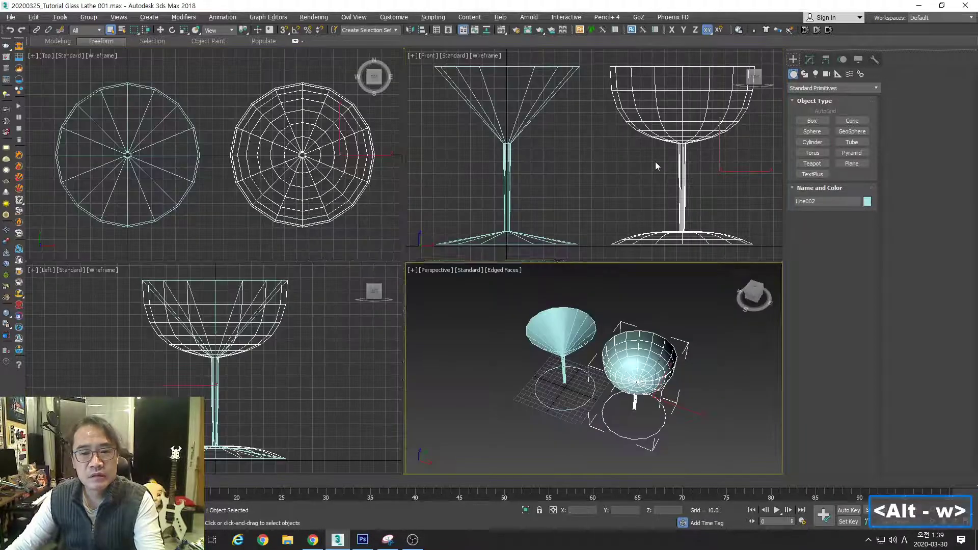
{"action": "key", "text": "alt+w"}
{"action": "left_click", "coordinate": [811, 58]}
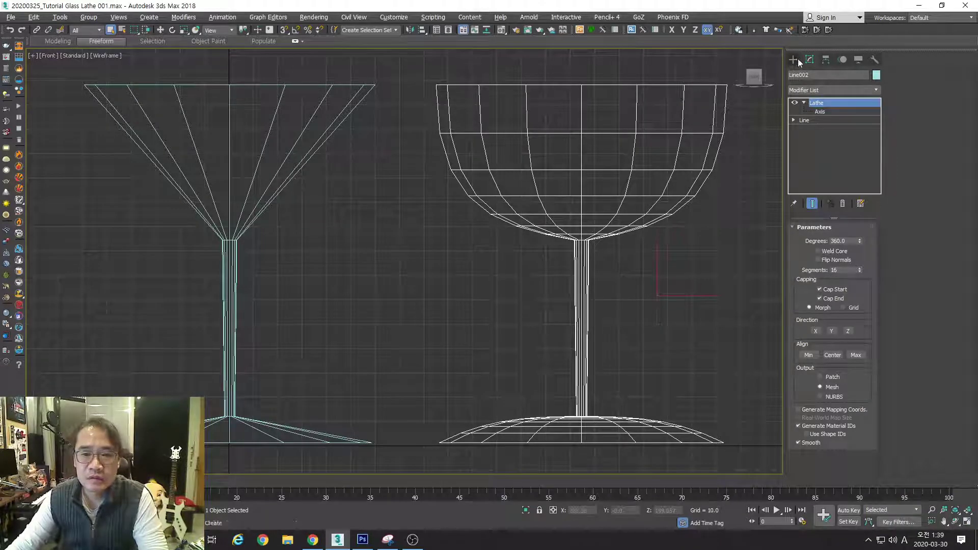
{"action": "left_click", "coordinate": [794, 103]}
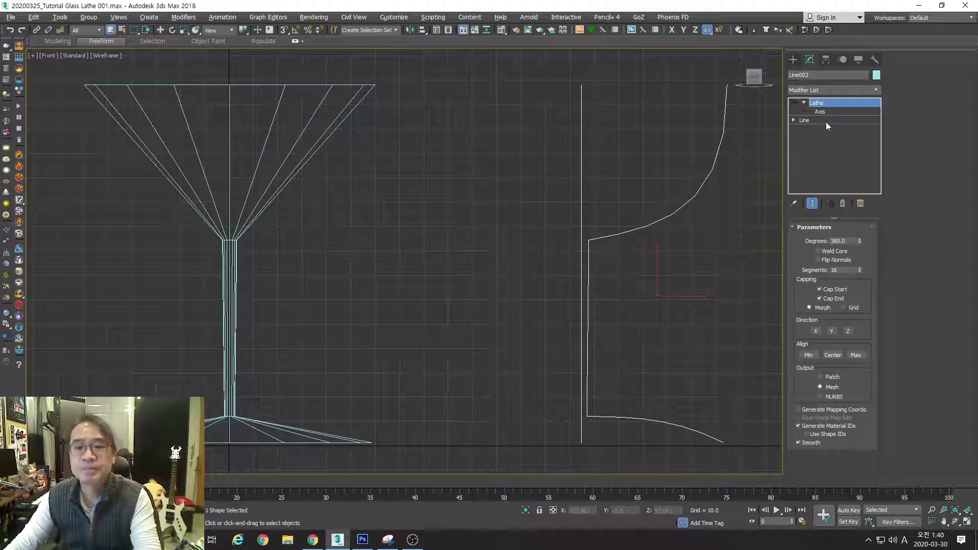
{"action": "left_click", "coordinate": [794, 102]}
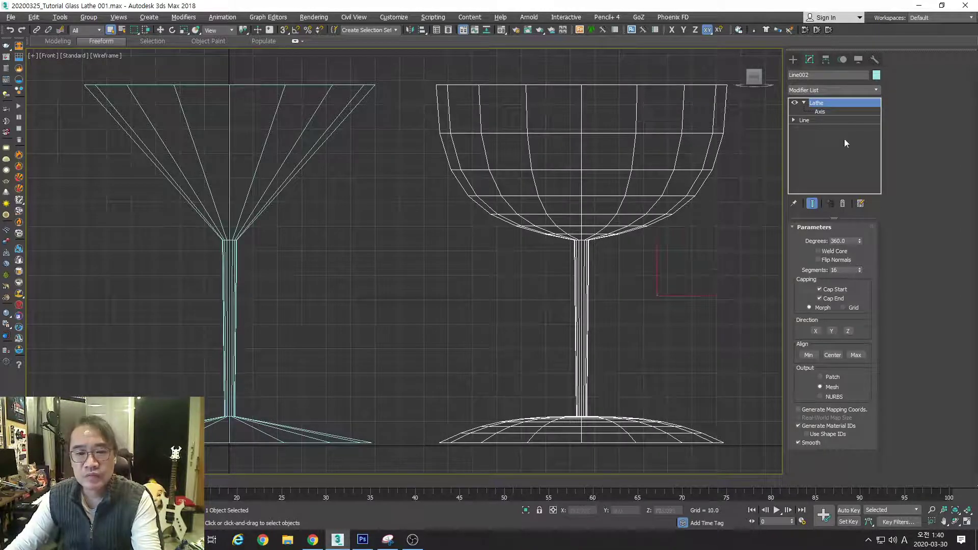
Step: With the Lathe result hidden, move the round glass's Lathe axis along X to about 145.2, and show the lathed surface again
{"action": "left_click", "coordinate": [795, 103]}
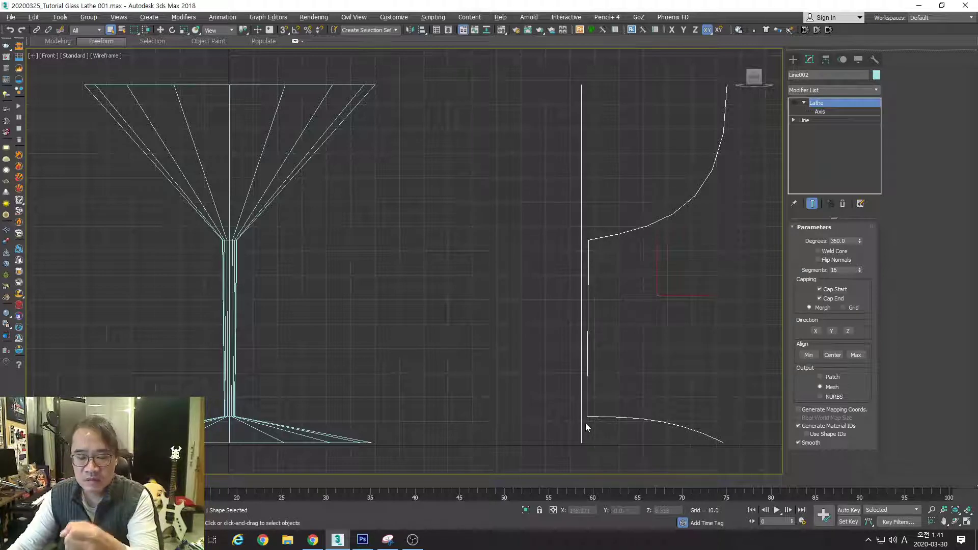
{"action": "left_click", "coordinate": [818, 111]}
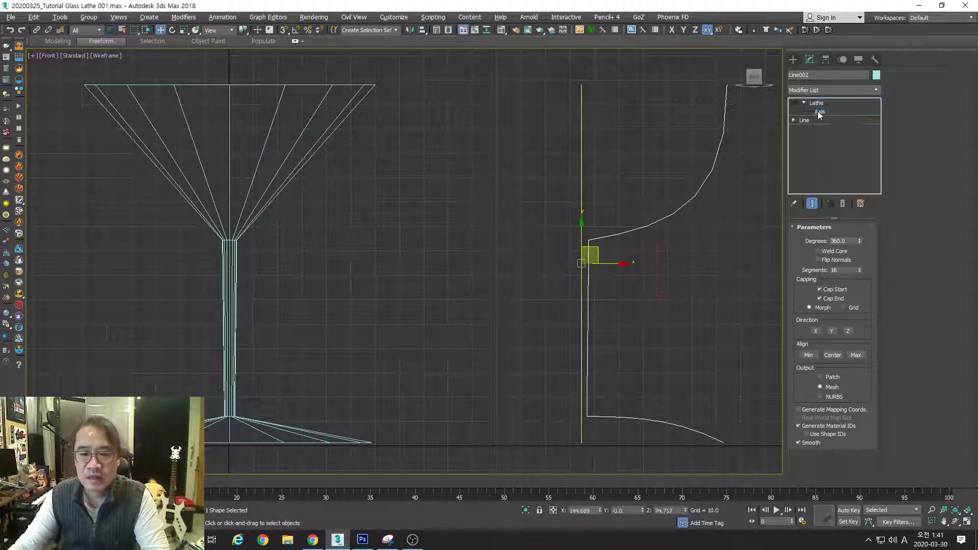
{"action": "key", "text": "w"}
{"action": "mouse_move", "coordinate": [622, 265]}
{"action": "left_mouse_down"}
{"action": "mouse_move", "coordinate": [526, 270]}
{"action": "mouse_move", "coordinate": [617, 267]}
{"action": "left_mouse_up"}
{"action": "left_click", "coordinate": [795, 103]}
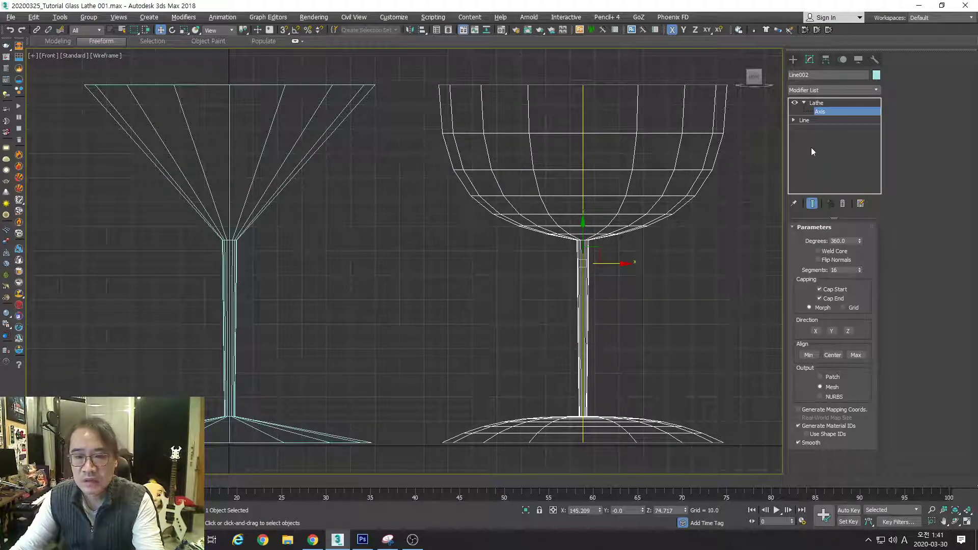
{"action": "left_click", "coordinate": [817, 103]}
Step: Examine the round glass's surface from several angles in the maximized Perspective view, with edged faces off and on
{"action": "key", "text": "alt+w"}
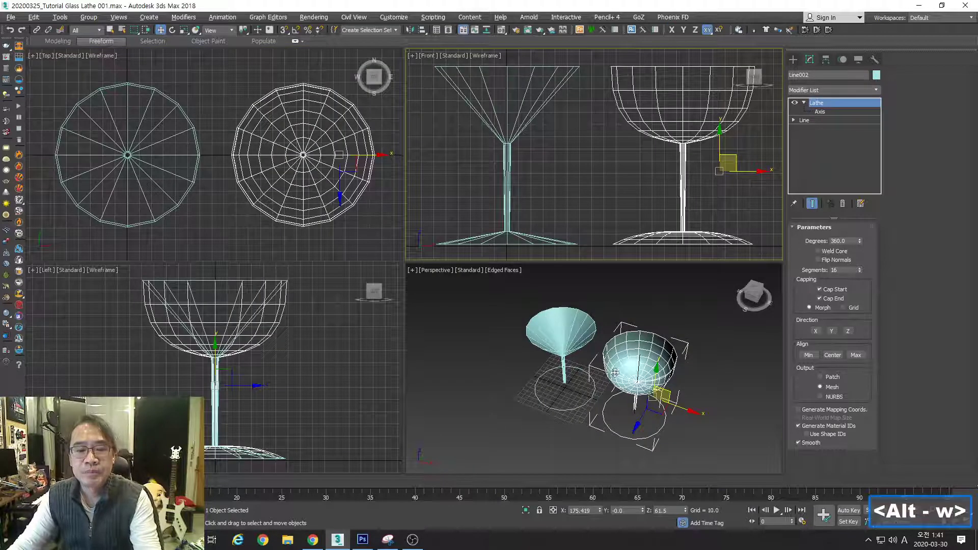
{"action": "left_click", "coordinate": [615, 372]}
{"action": "key", "text": "alt+w"}
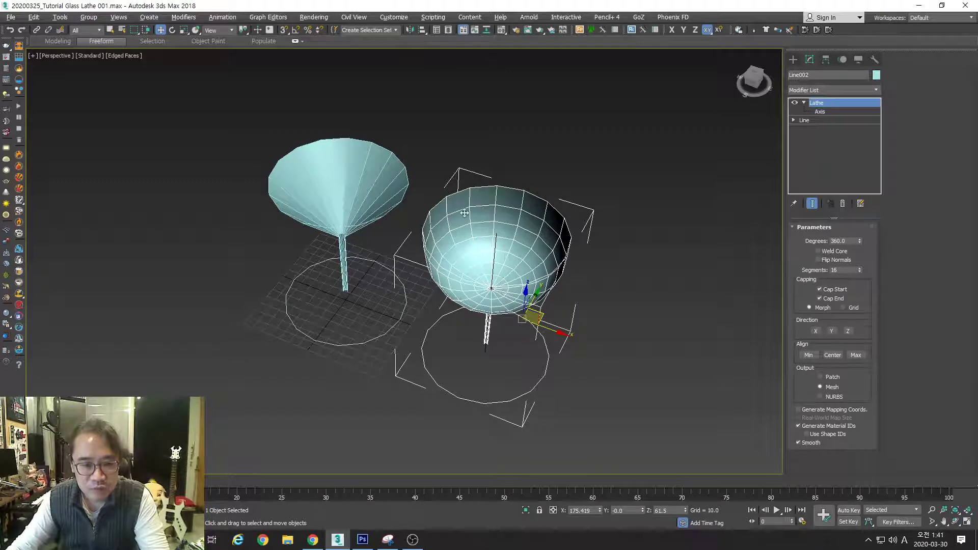
{"action": "middle_click_drag", "start_coordinate": [531, 317], "coordinate": [561, 311], "text": "alt"}
{"action": "scroll", "coordinate": [521, 276], "scroll_direction": "up", "scroll_amount": 3}
{"action": "key", "text": "alt+z"}
{"action": "scroll", "coordinate": [515, 265], "scroll_direction": "down", "scroll_amount": 3}
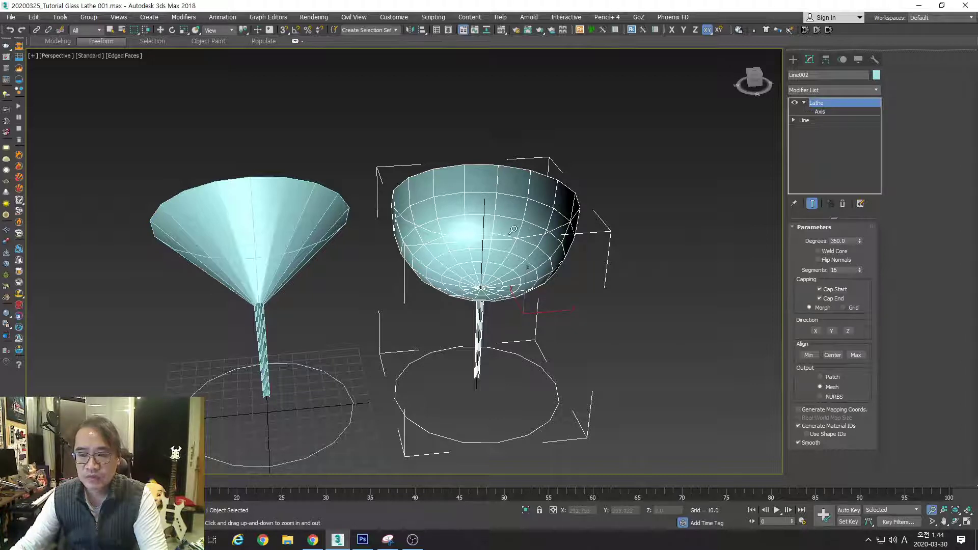
{"action": "key", "text": "F4"}
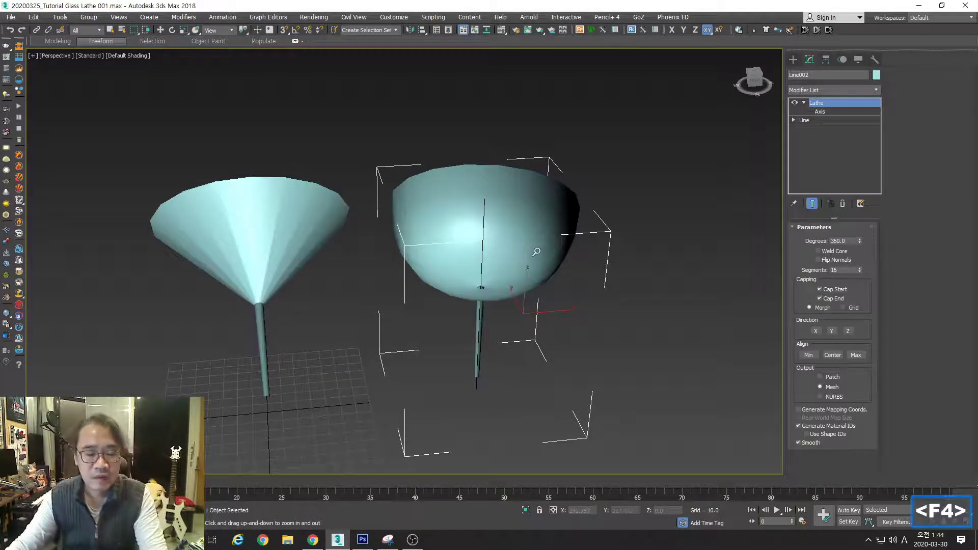
{"action": "middle_click_drag", "start_coordinate": [535, 254], "coordinate": [556, 242], "text": "alt"}
{"action": "key", "text": "F4"}
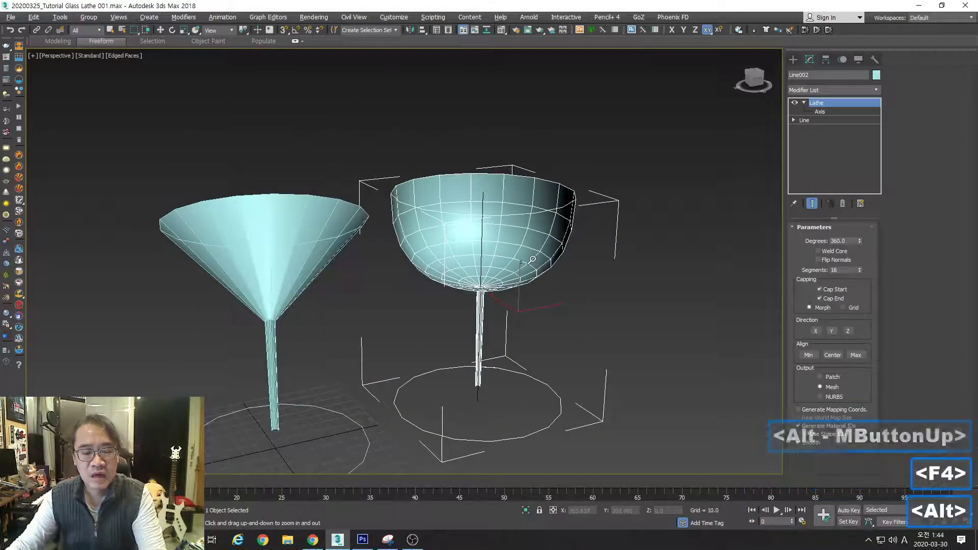
{"action": "middle_click_drag", "start_coordinate": [528, 289], "coordinate": [497, 275], "text": "alt"}
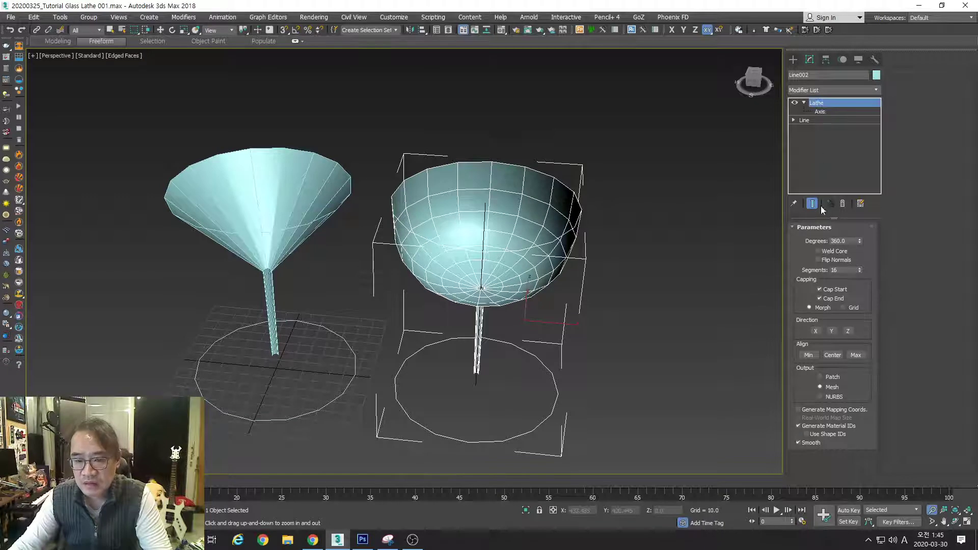
Step: Enable Flip Normals in the round glass's Lathe parameters and bring both glasses into view
{"action": "left_click", "coordinate": [825, 261]}
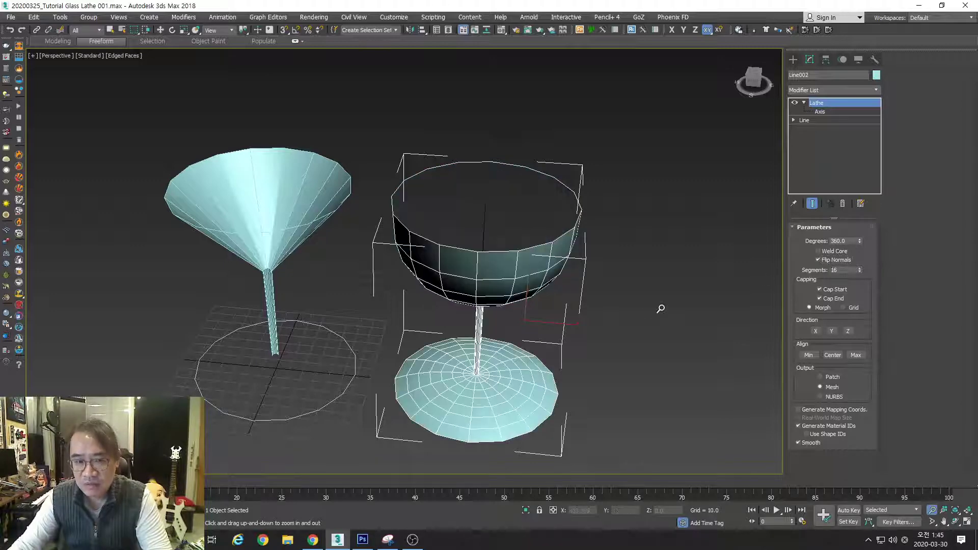
{"action": "middle_click_drag", "start_coordinate": [609, 314], "coordinate": [575, 321], "text": "alt"}
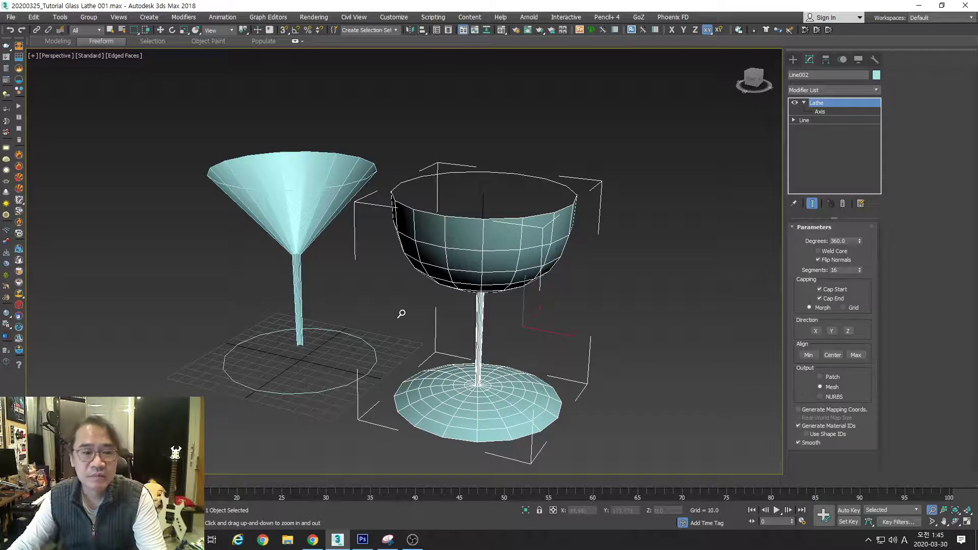
{"action": "middle_click_drag", "start_coordinate": [400, 313], "coordinate": [437, 315]}
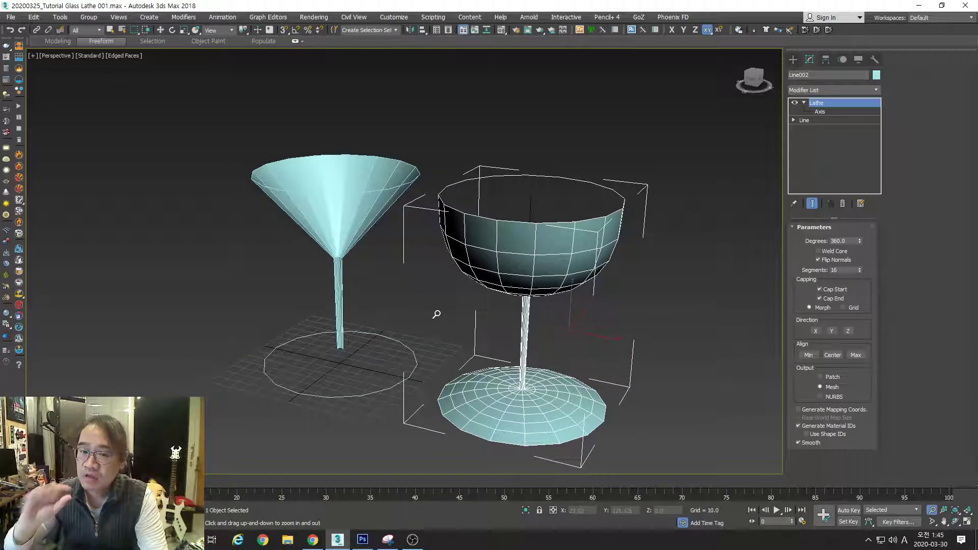
Step: Select the cone-shaped glass, enable Flip Normals on its Lathe modifier, and compare both glasses up close
{"action": "key", "text": "w"}
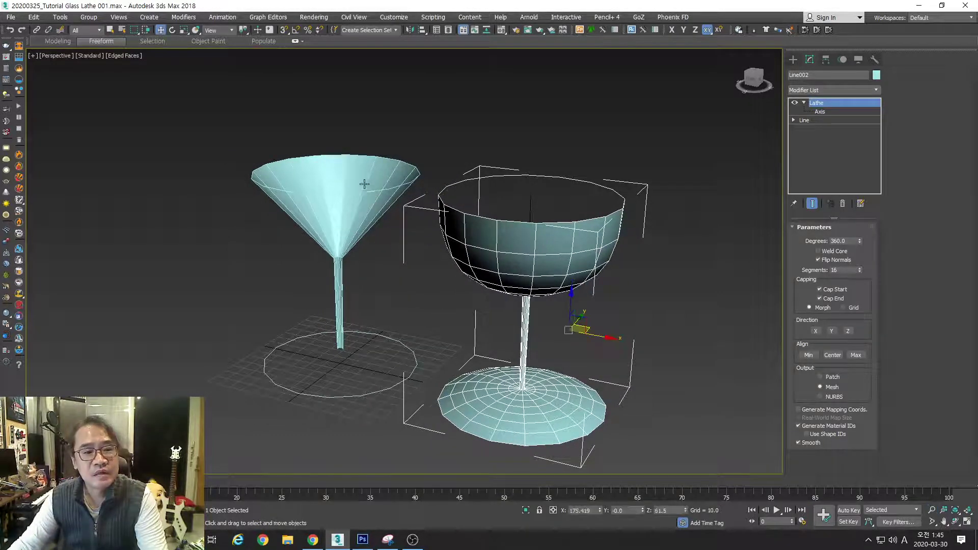
{"action": "left_click", "coordinate": [364, 186]}
{"action": "middle_click_drag", "start_coordinate": [448, 312], "coordinate": [432, 299], "text": "alt"}
{"action": "scroll", "coordinate": [361, 275], "scroll_direction": "up", "scroll_amount": 4}
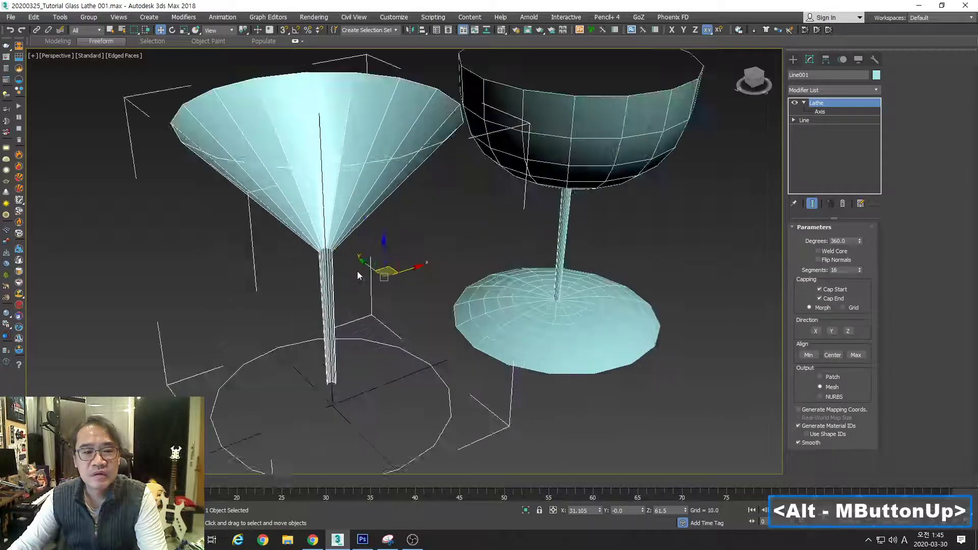
{"action": "middle_click_drag", "start_coordinate": [360, 275], "coordinate": [472, 303]}
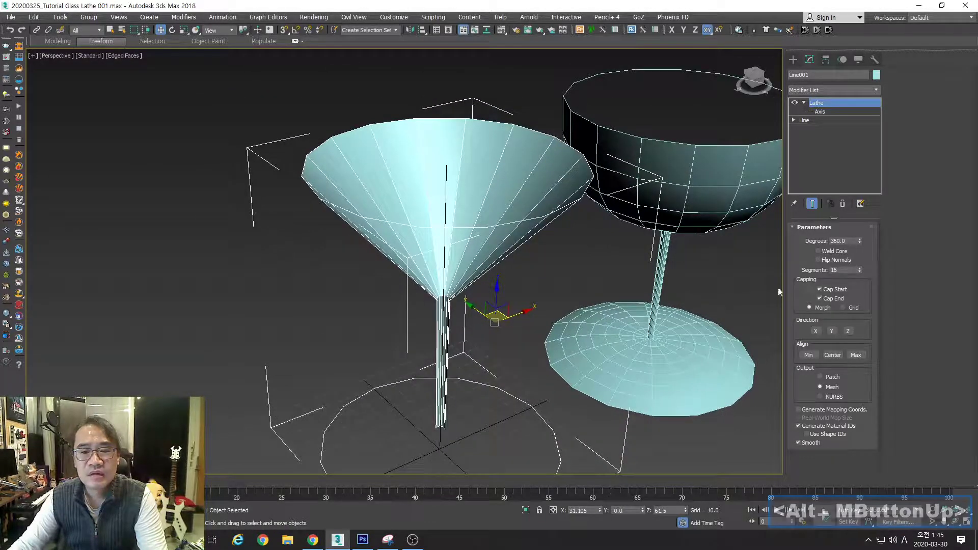
{"action": "left_click", "coordinate": [835, 260]}
{"action": "mouse_move", "coordinate": [498, 327]}
{"action": "middle_mouse_down", "text": "alt"}
{"action": "mouse_move", "coordinate": [500, 274]}
{"action": "mouse_move", "coordinate": [494, 305]}
{"action": "mouse_move", "coordinate": [524, 374]}
{"action": "mouse_move", "coordinate": [476, 345]}
{"action": "mouse_move", "coordinate": [490, 327]}
{"action": "middle_mouse_up", "text": "alt"}
{"action": "scroll", "coordinate": [407, 293], "scroll_direction": "up", "scroll_amount": 3}
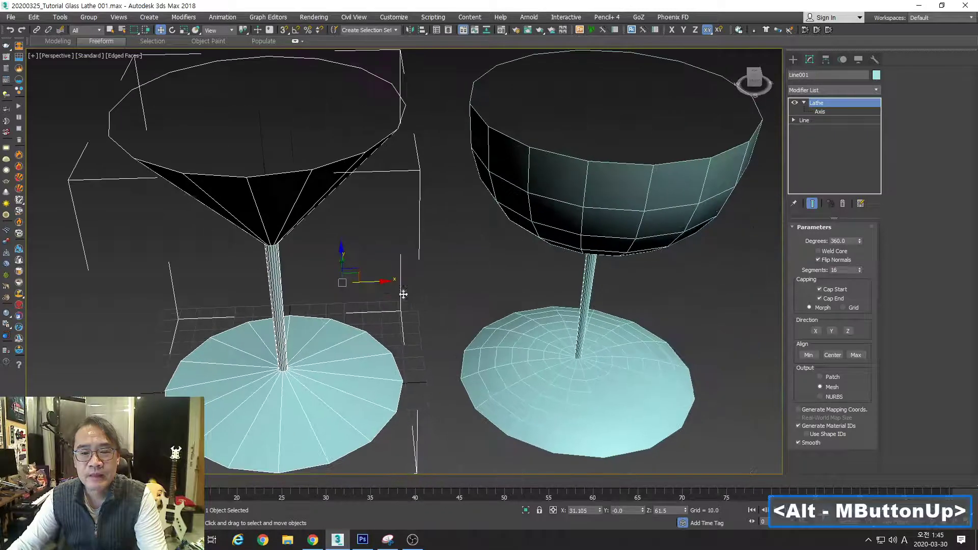
{"action": "scroll", "coordinate": [408, 294], "scroll_direction": "down", "scroll_amount": 3}
{"action": "scroll", "coordinate": [408, 293], "scroll_direction": "up", "scroll_amount": 3}
{"action": "key", "text": "alt"}
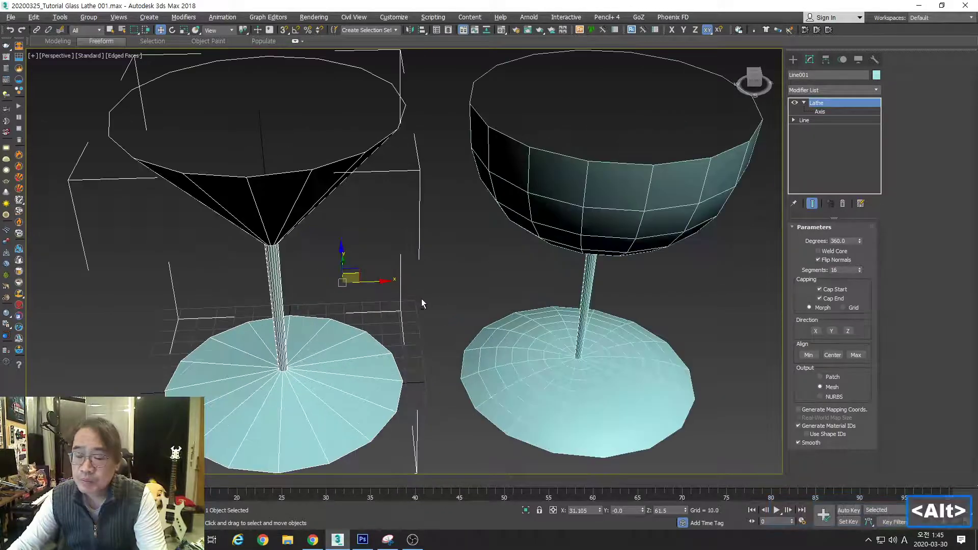
{"action": "middle_click_drag", "start_coordinate": [420, 300], "coordinate": [454, 251], "text": "alt"}
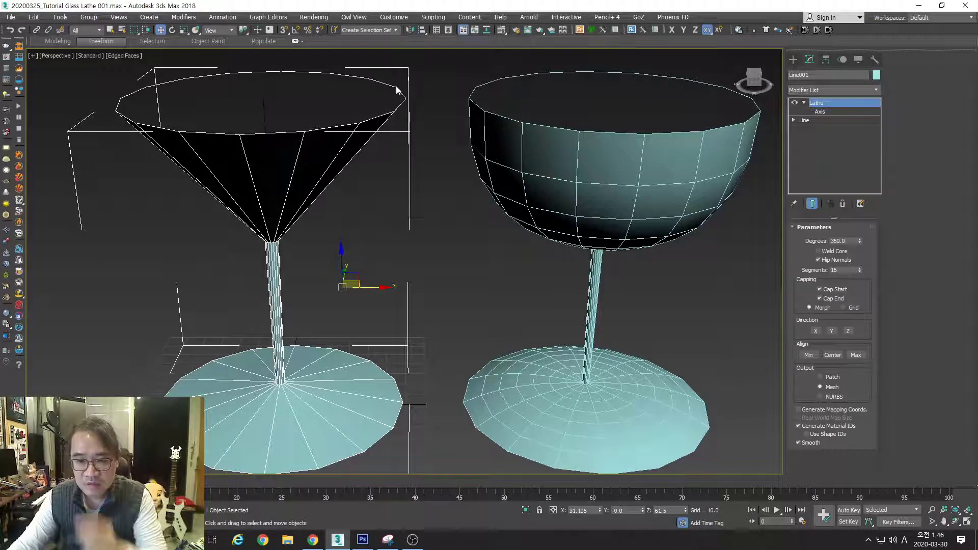
Step: Open the Preference Settings and show the Viewports options
{"action": "left_click", "coordinate": [388, 19]}
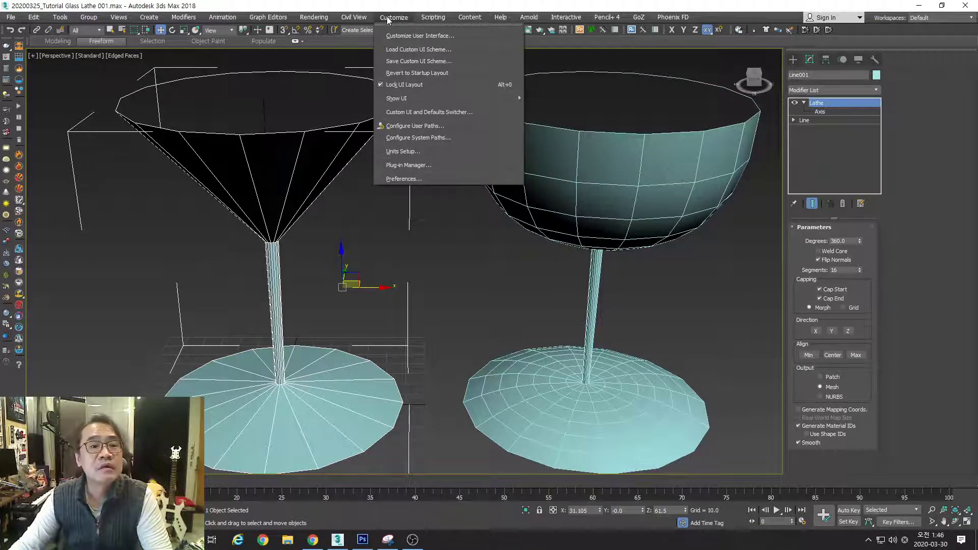
{"action": "left_click", "coordinate": [431, 181]}
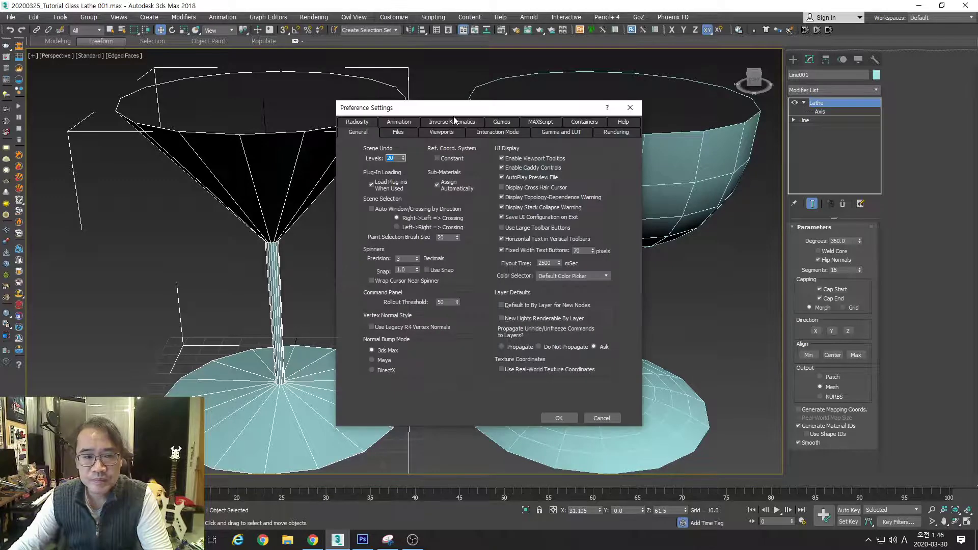
{"action": "left_click_drag", "start_coordinate": [454, 110], "coordinate": [482, 112]}
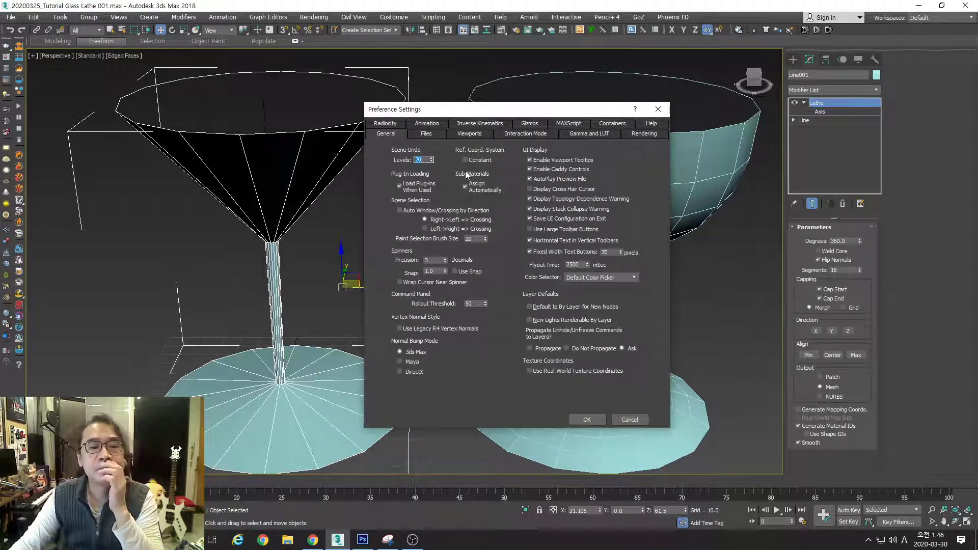
{"action": "left_click", "coordinate": [468, 133]}
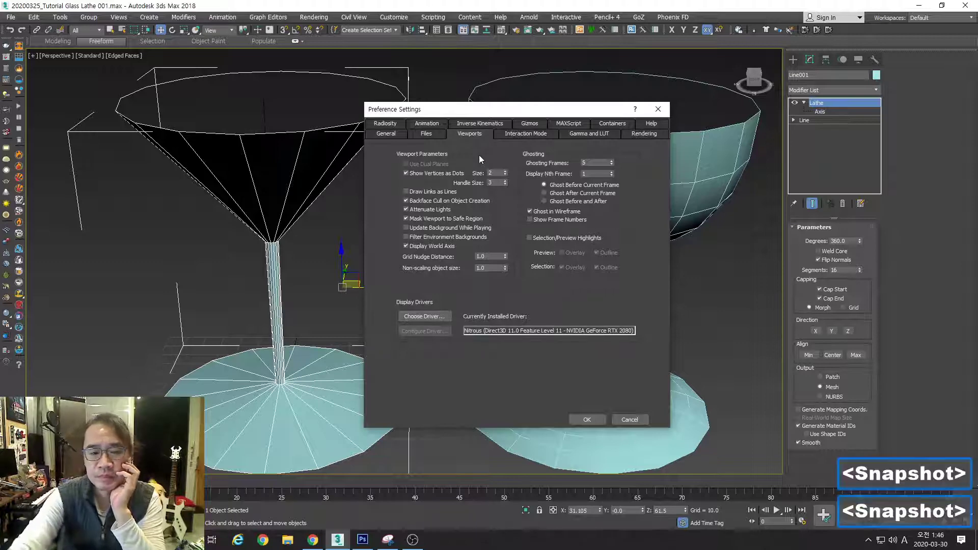
Step: Switch to Photoshop, paste the snapshot of the Preference Settings, and enlarge it to 200% on the Viewports options
{"action": "left_click", "coordinate": [362, 543]}
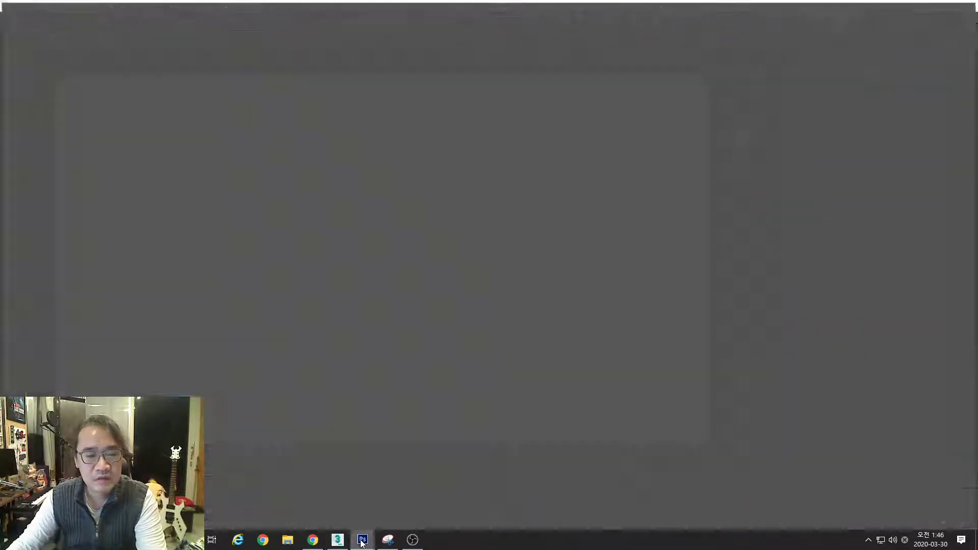
{"action": "key", "text": "ctrl+v"}
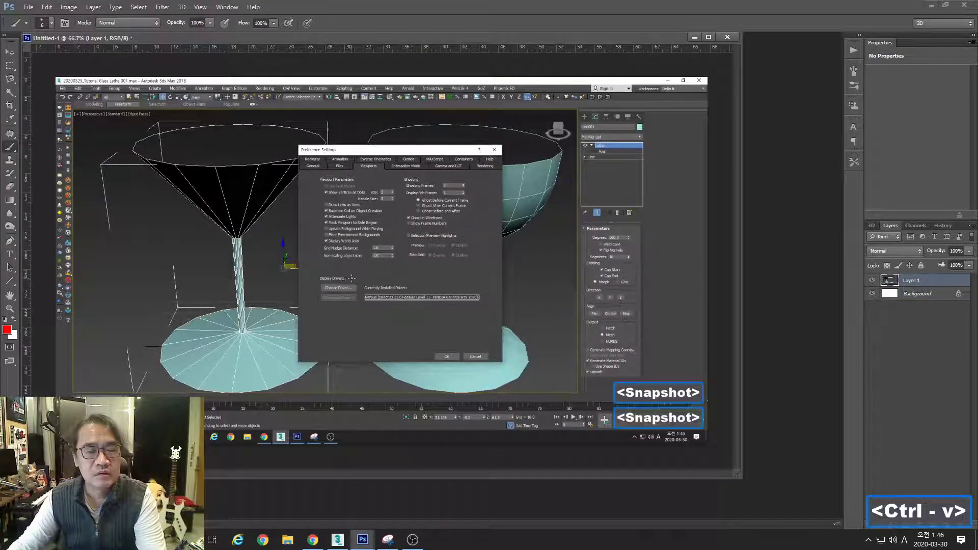
{"action": "key", "text": "ctrl+alt+plus"}
{"action": "key", "text": "ctrl+alt+plus"}
{"action": "key", "text": "space"}
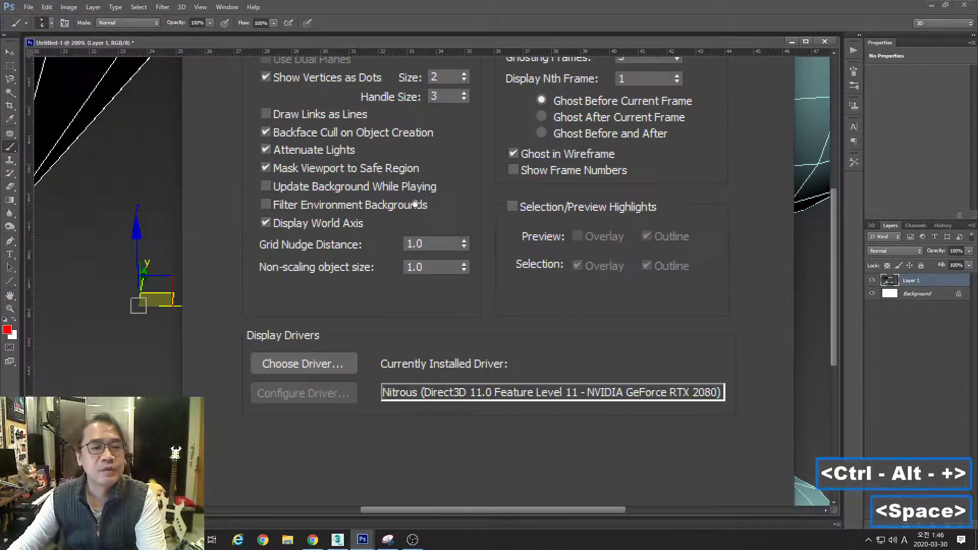
{"action": "left_click_drag", "start_coordinate": [354, 278], "coordinate": [359, 350]}
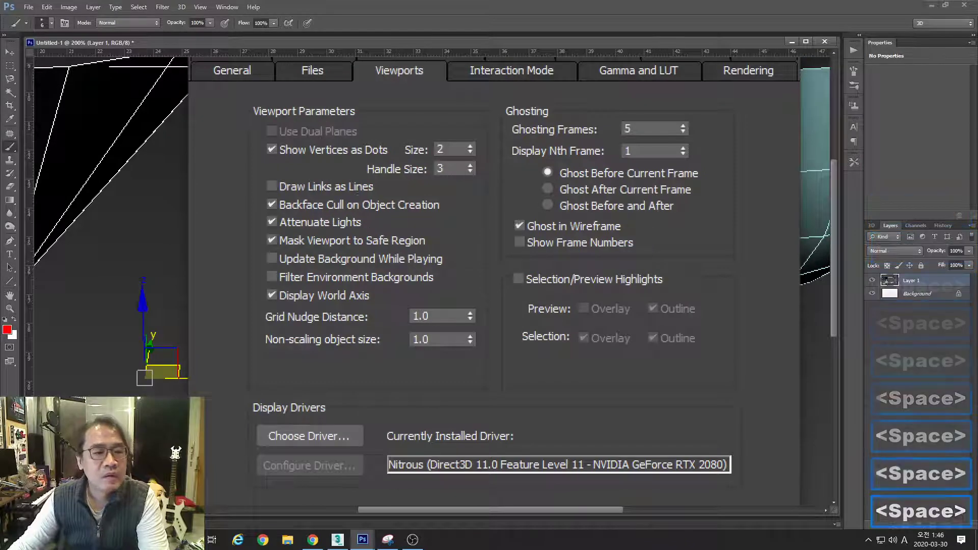
{"action": "key", "text": "space"}
Step: Underline Viewports and Backface Cull on Object Creation in red on the pasted snapshot
{"action": "mouse_move", "coordinate": [374, 84]}
{"action": "left_mouse_down"}
{"action": "mouse_move", "coordinate": [374, 122]}
{"action": "mouse_move", "coordinate": [431, 119]}
{"action": "left_mouse_up"}
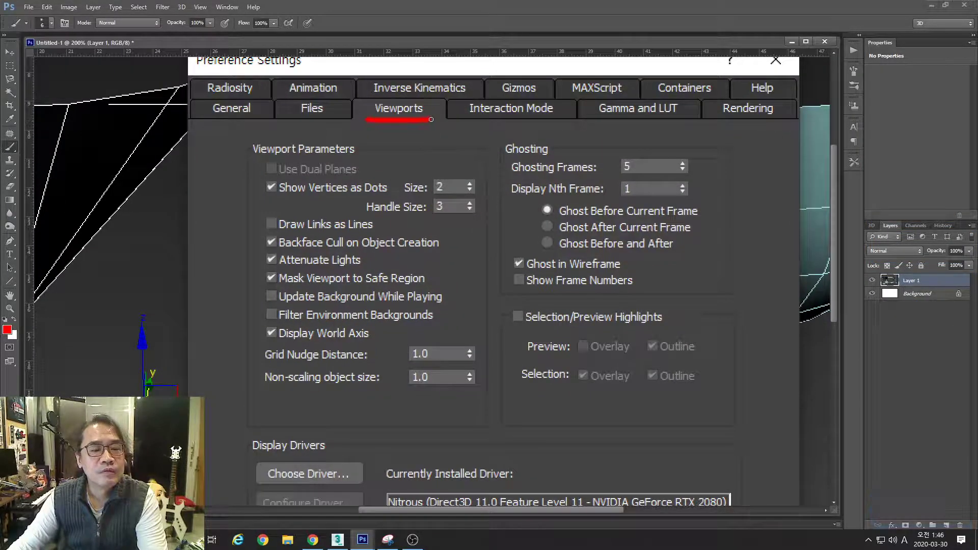
{"action": "left_click", "coordinate": [269, 250]}
{"action": "left_click", "coordinate": [444, 250], "text": "shift"}
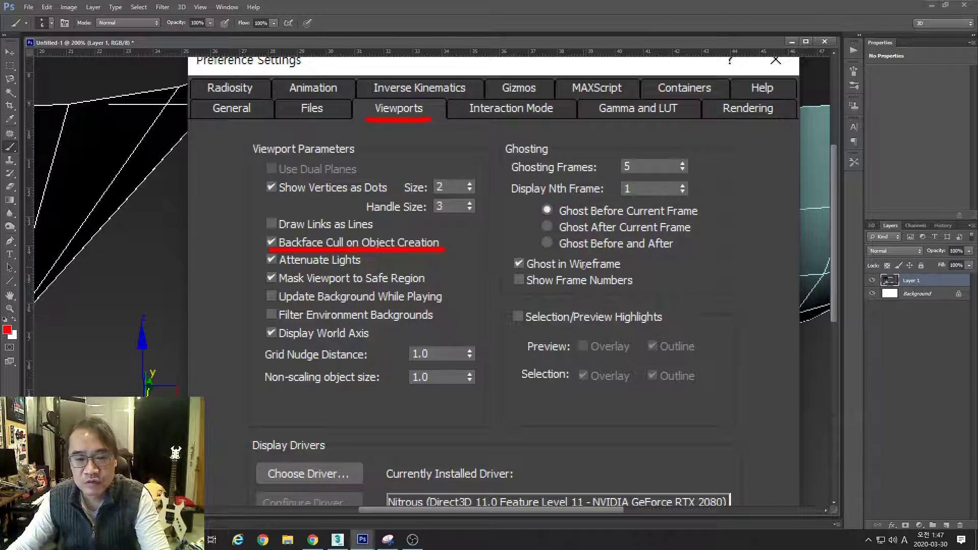
{"action": "scroll", "coordinate": [583, 266], "scroll_direction": "down", "scroll_amount": 1, "text": "ctrl+alt"}
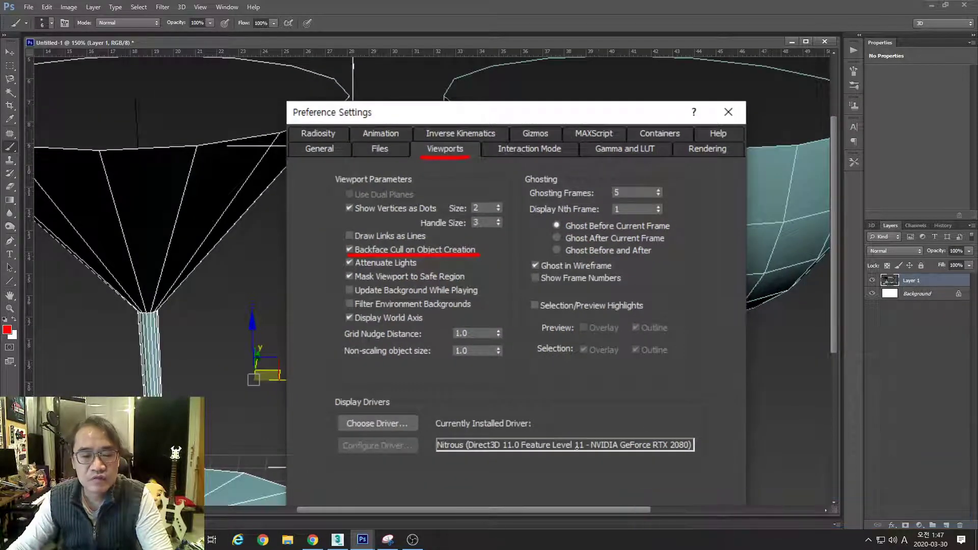
Step: Return to 3ds Max, cancel the Preference Settings, and view both glasses whole from a higher angle
{"action": "left_click", "coordinate": [337, 540]}
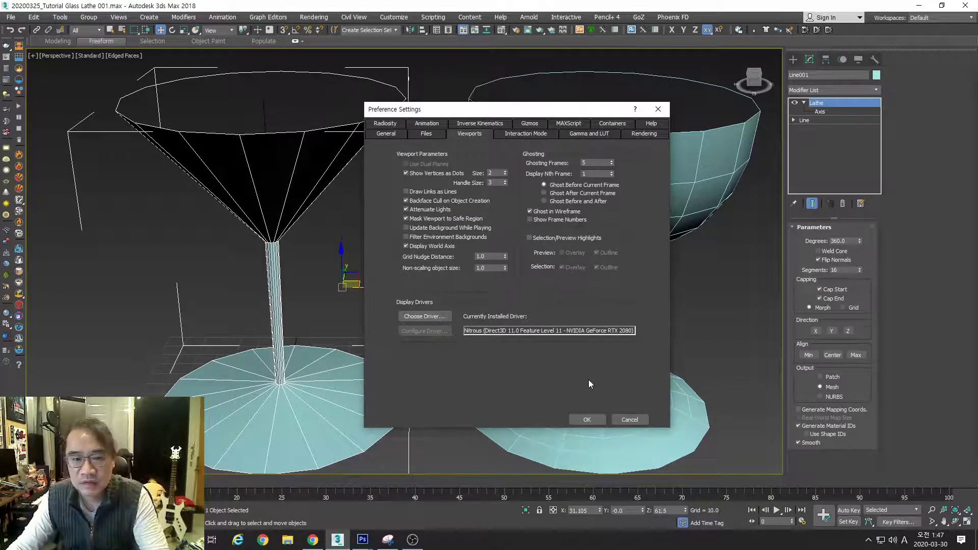
{"action": "left_click", "coordinate": [637, 420]}
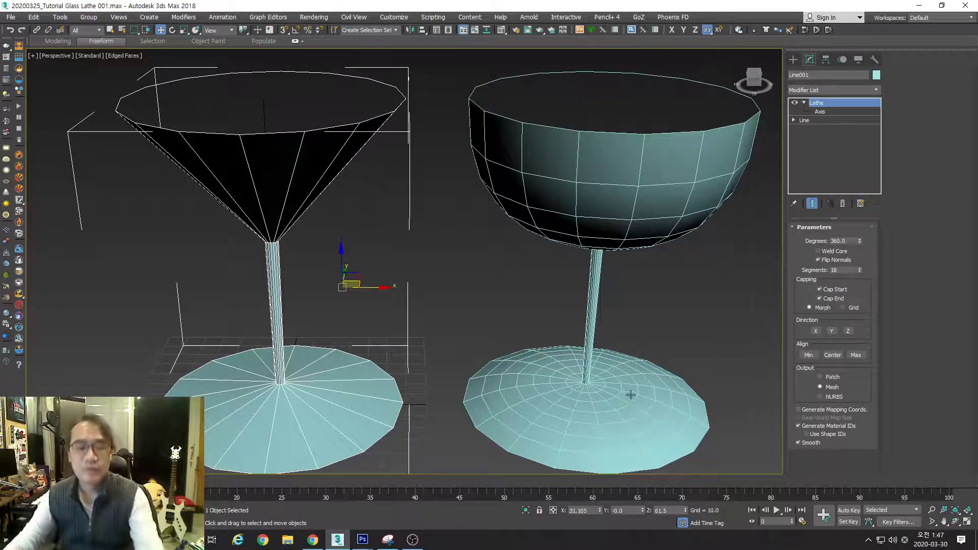
{"action": "middle_click_drag", "start_coordinate": [586, 342], "coordinate": [537, 275], "text": "alt"}
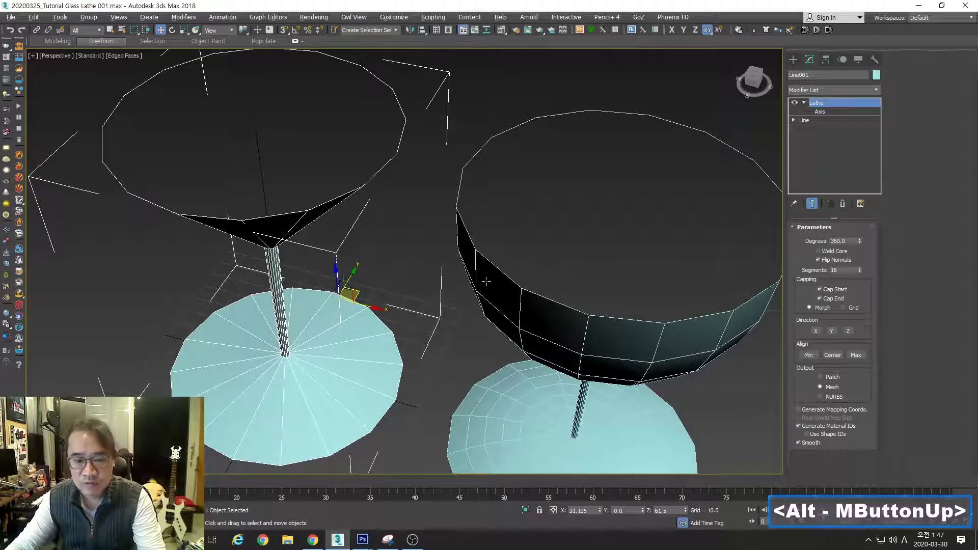
{"action": "key", "text": "alt+z"}
{"action": "left_click_drag", "start_coordinate": [461, 262], "coordinate": [481, 307]}
{"action": "middle_click_drag", "start_coordinate": [481, 308], "coordinate": [485, 285], "text": "alt"}
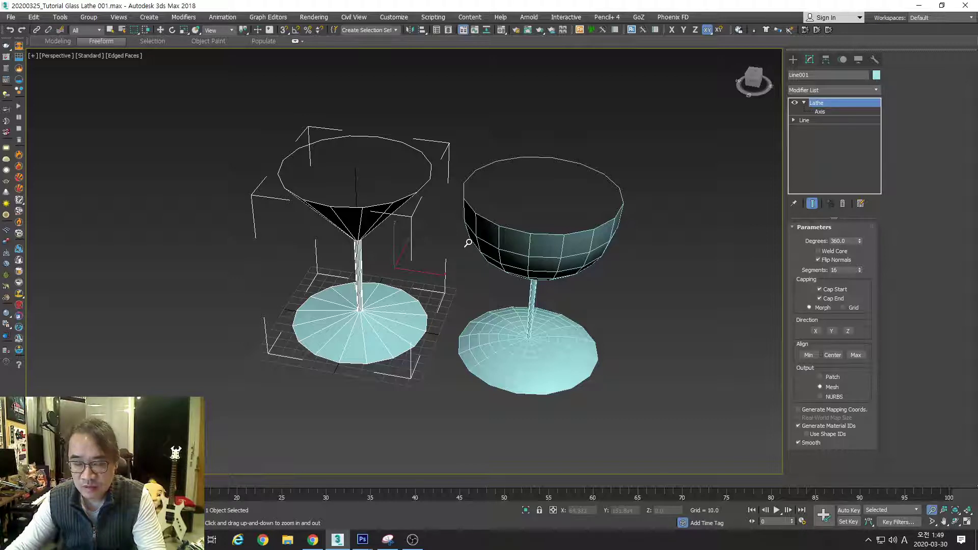
Step: Reset the scene to an empty one without saving the glass file
{"action": "left_click", "coordinate": [11, 16]}
{"action": "left_click", "coordinate": [23, 51]}
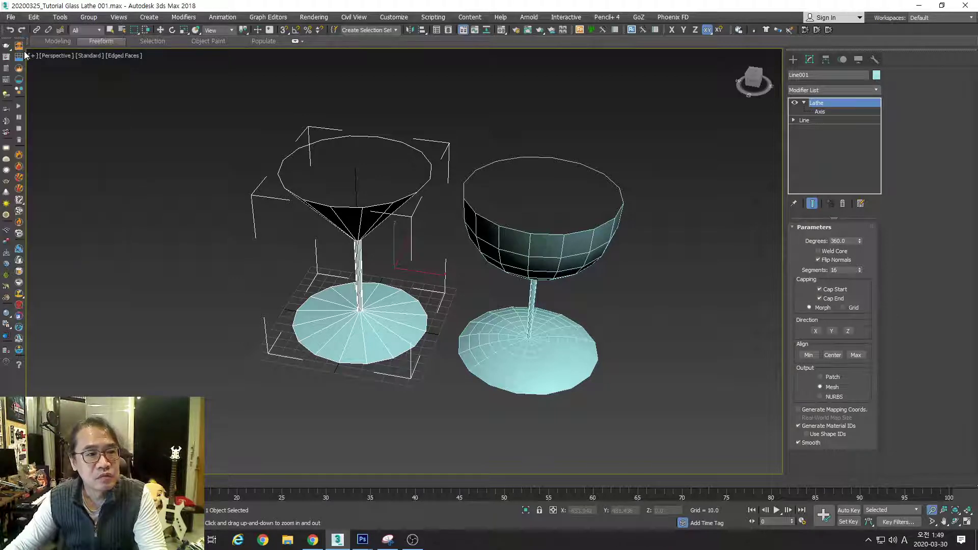
{"action": "left_click", "coordinate": [491, 286]}
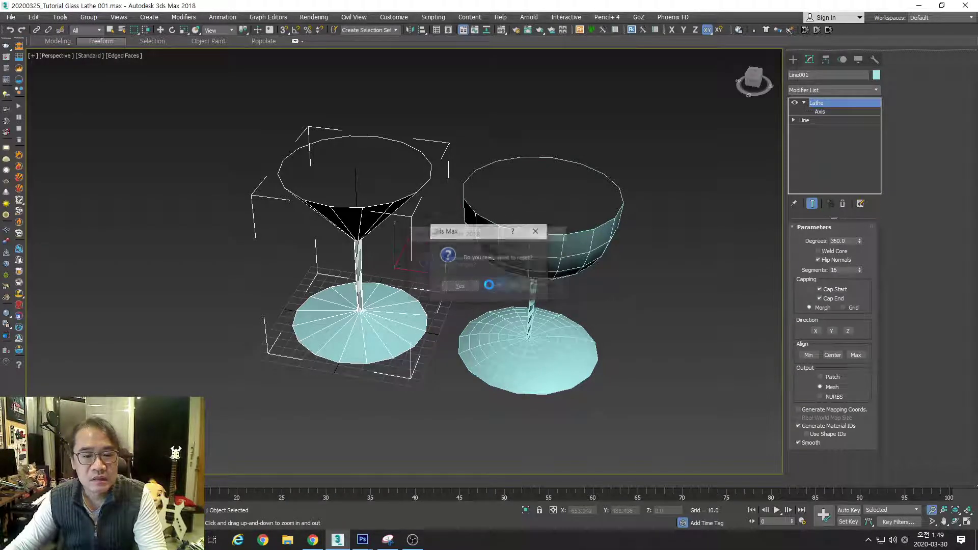
{"action": "left_click", "coordinate": [465, 286]}
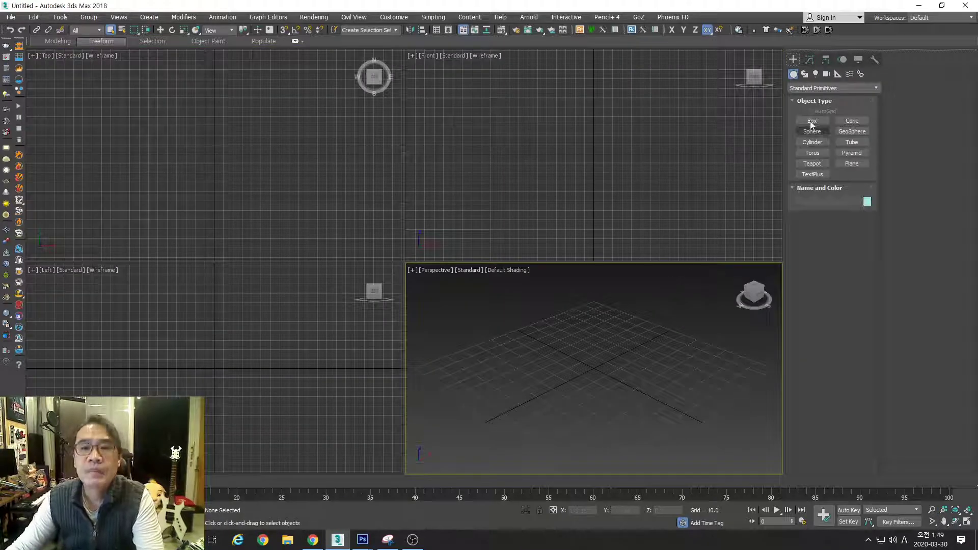
Step: Draw an open four-point Line spline in the maximized Front view as a glass half-profile with slanted bowl, near-vertical stem and flat base
{"action": "left_click", "coordinate": [805, 74]}
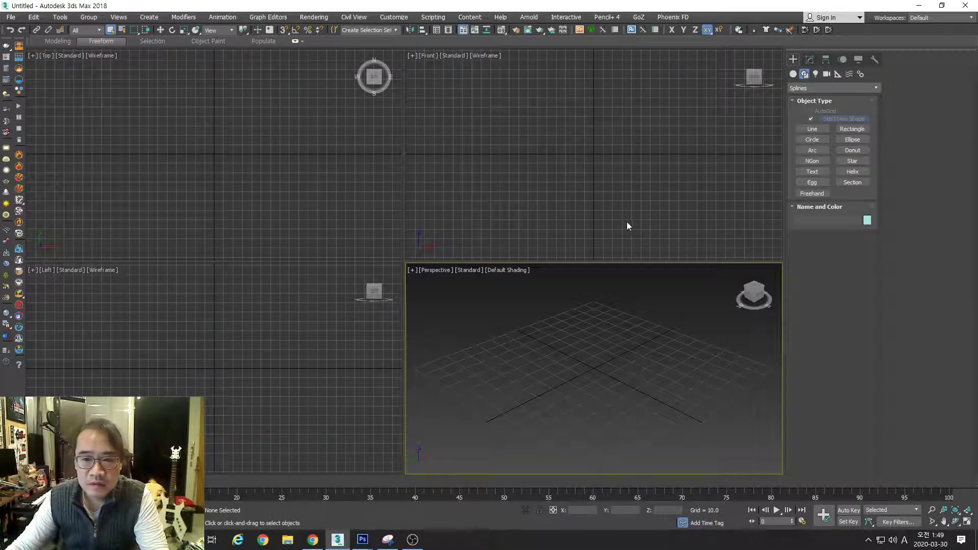
{"action": "left_click", "coordinate": [812, 129]}
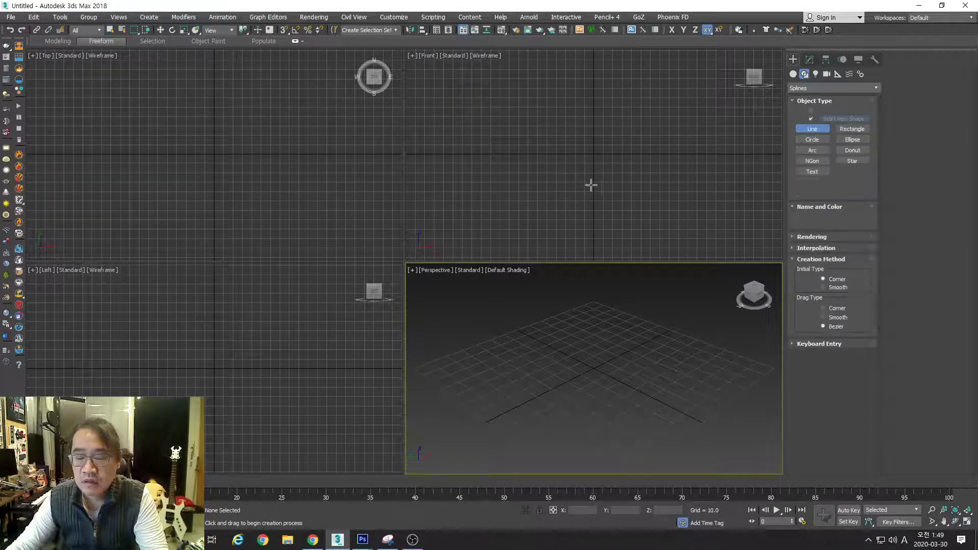
{"action": "left_click", "coordinate": [588, 152]}
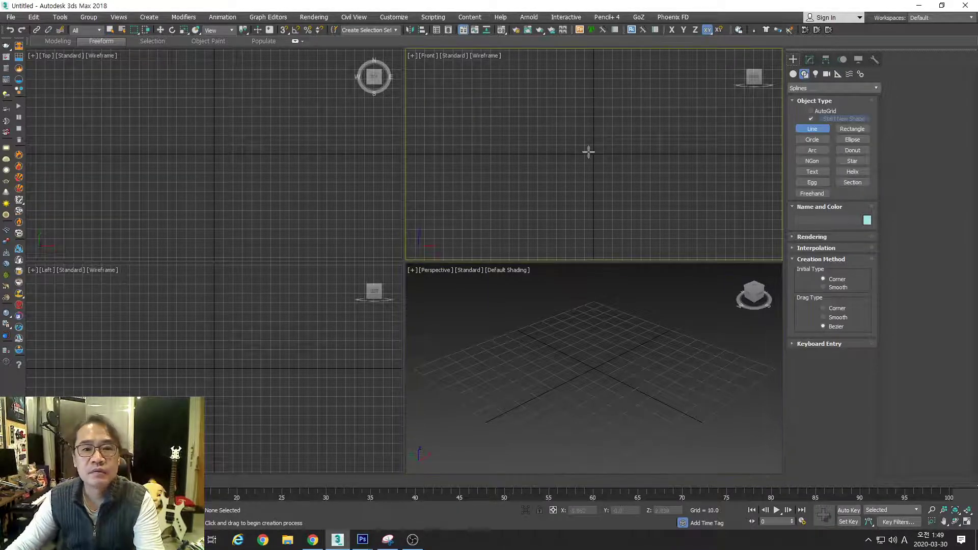
{"action": "key", "text": "alt+w"}
{"action": "middle_click_drag", "start_coordinate": [528, 181], "coordinate": [493, 269]}
{"action": "middle_click_drag", "start_coordinate": [502, 175], "coordinate": [508, 243]}
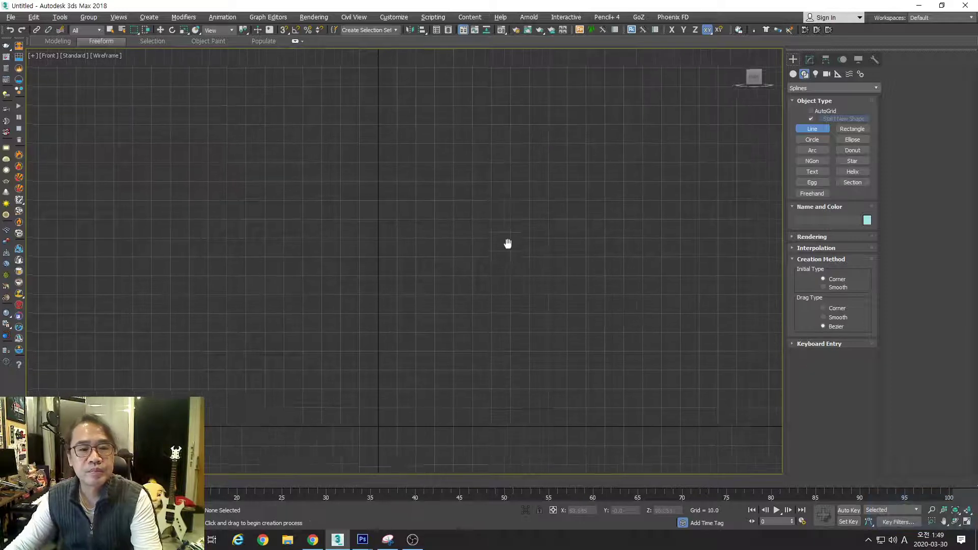
{"action": "key", "text": "alt+z"}
{"action": "mouse_move", "coordinate": [494, 236]}
{"action": "left_mouse_down"}
{"action": "mouse_move", "coordinate": [479, 268]}
{"action": "mouse_move", "coordinate": [496, 229]}
{"action": "left_mouse_up"}
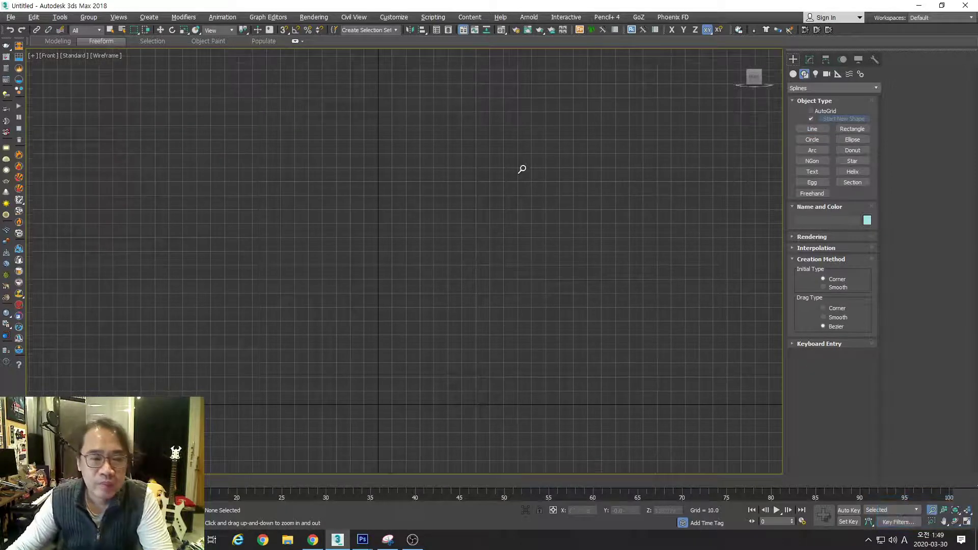
{"action": "right_click", "coordinate": [520, 153]}
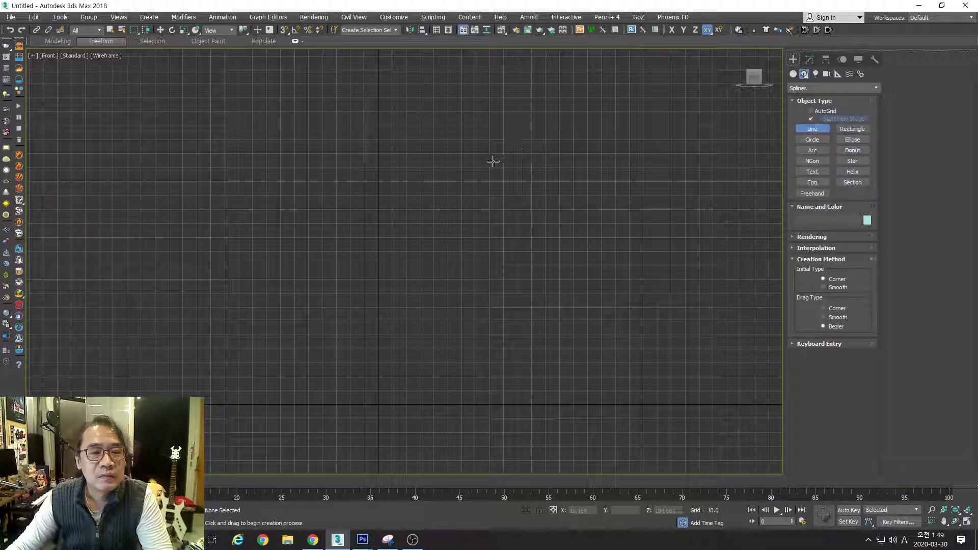
{"action": "left_click", "coordinate": [514, 149]}
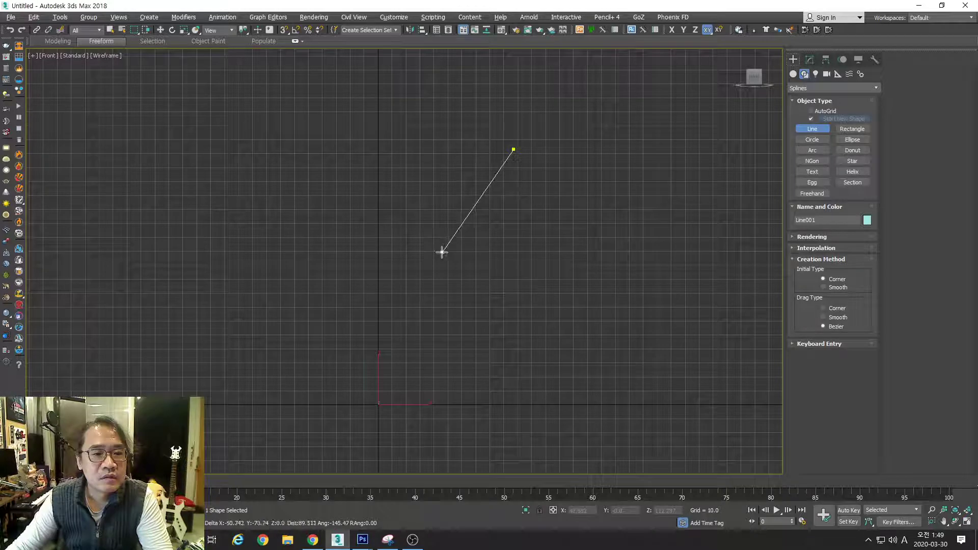
{"action": "right_click", "coordinate": [468, 225]}
{"action": "left_click", "coordinate": [500, 126]}
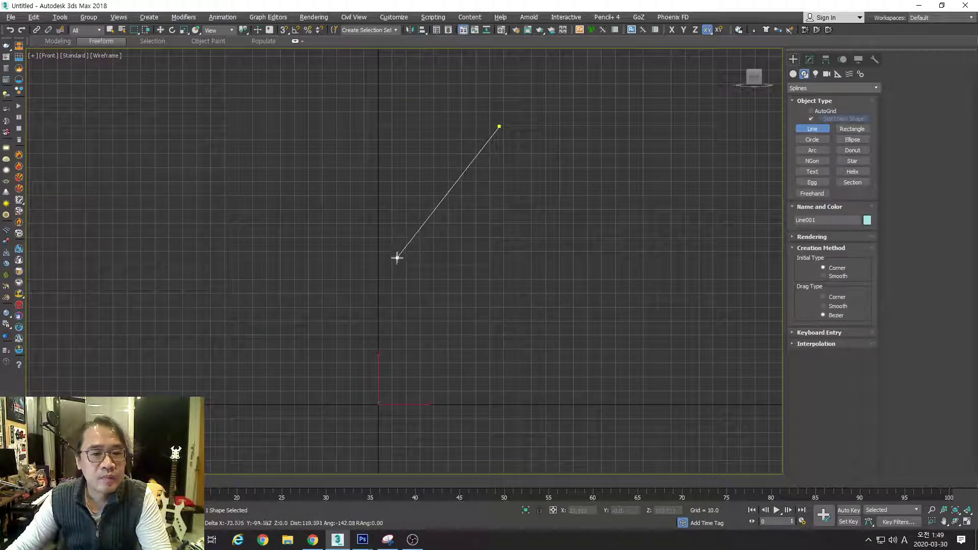
{"action": "left_click", "coordinate": [392, 241]}
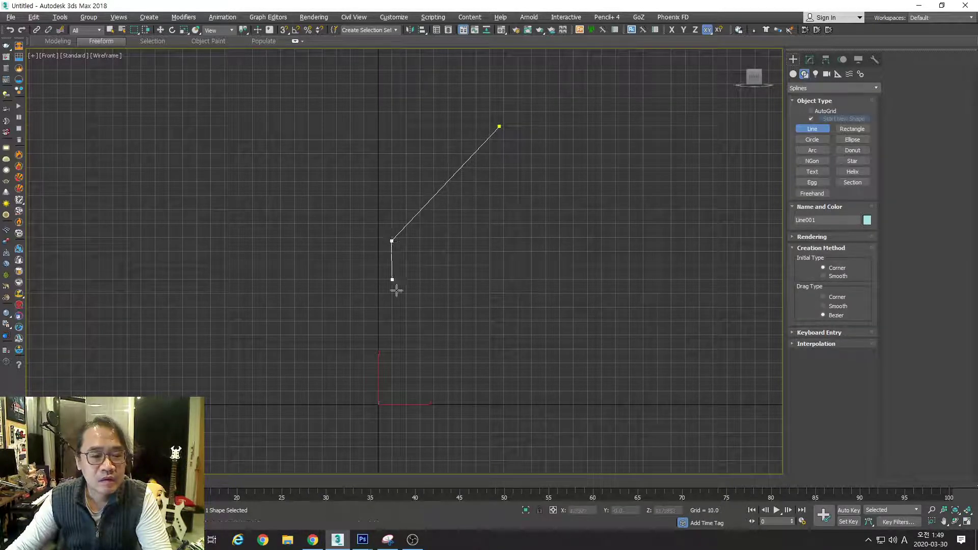
{"action": "left_click", "coordinate": [384, 392]}
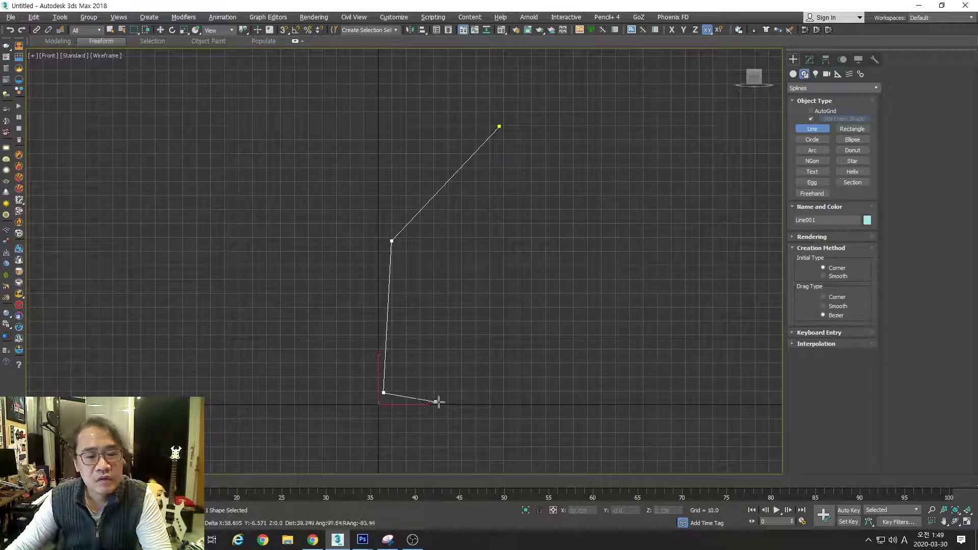
{"action": "left_click", "coordinate": [480, 404]}
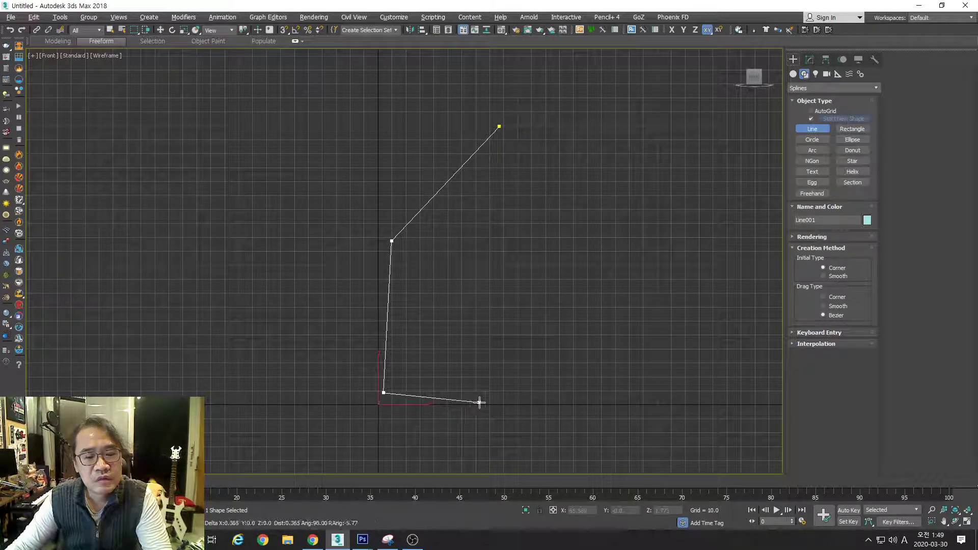
{"action": "right_click", "coordinate": [480, 403]}
Step: Enter the profile line's vertex level and convert the vertex at the bowl's rim to Bezier
{"action": "left_click", "coordinate": [809, 60]}
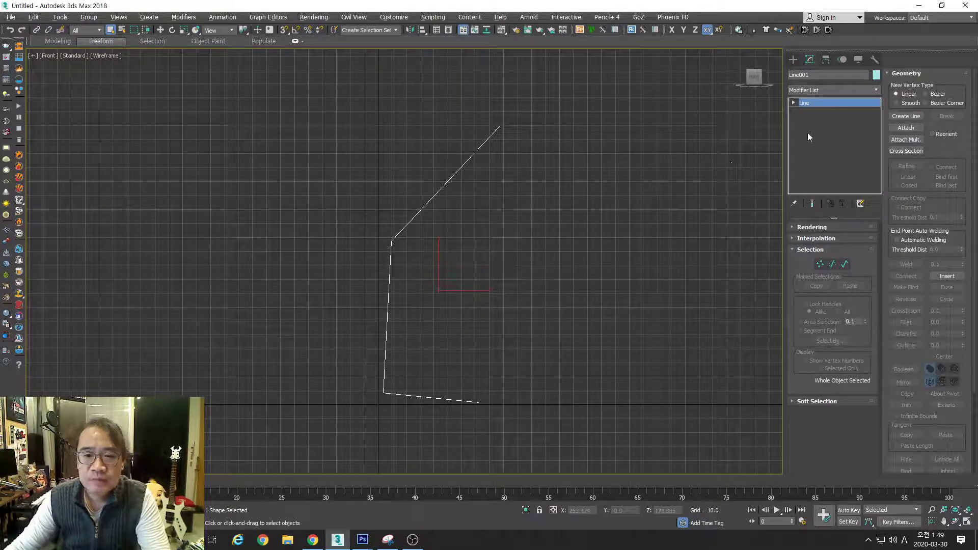
{"action": "left_click", "coordinate": [793, 103]}
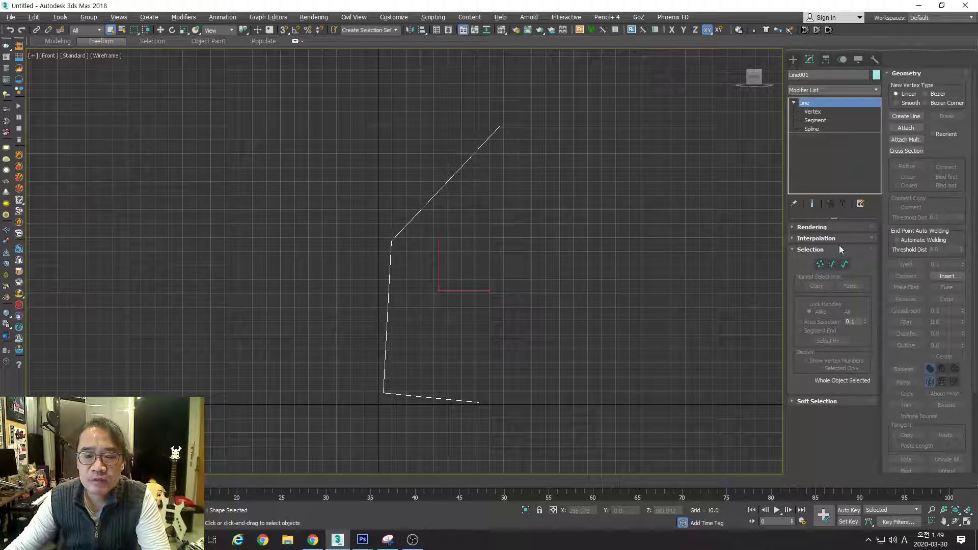
{"action": "left_click", "coordinate": [821, 265]}
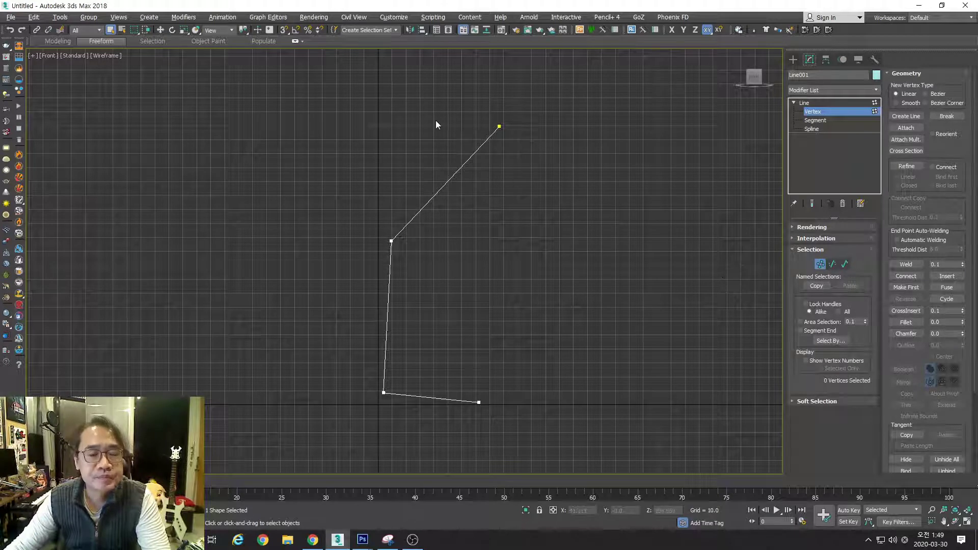
{"action": "left_click_drag", "start_coordinate": [451, 102], "coordinate": [539, 148]}
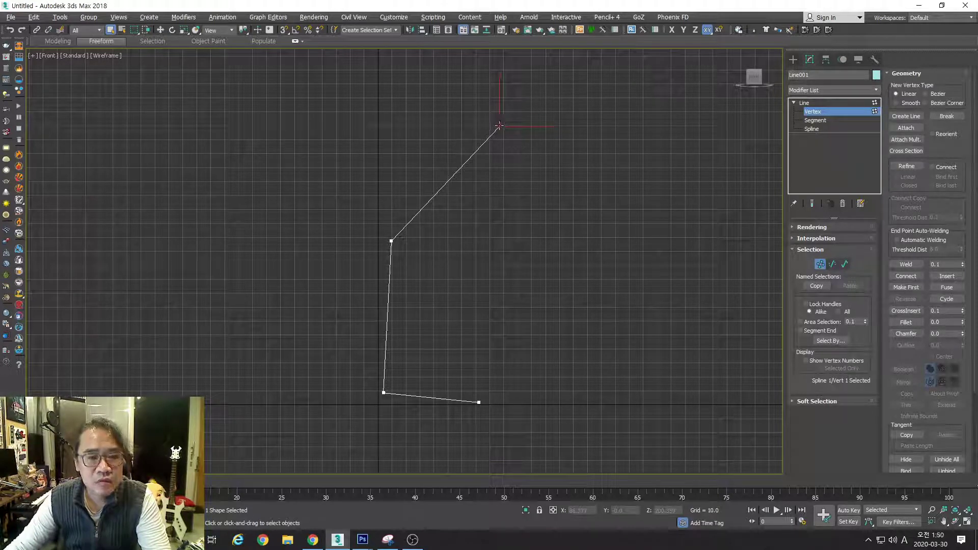
{"action": "right_click", "coordinate": [497, 127]}
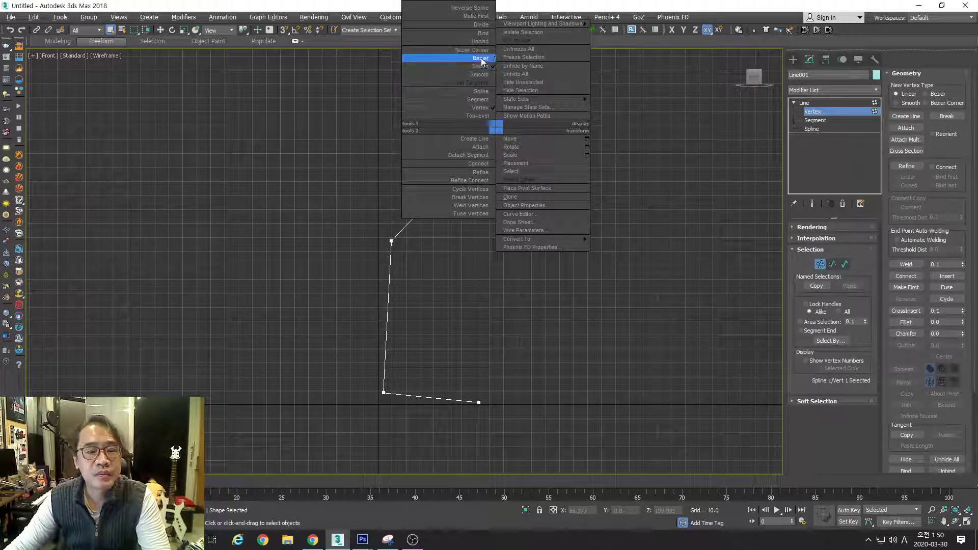
{"action": "left_click", "coordinate": [481, 58]}
Step: Move the rim vertex's Bezier handle straight below the vertex so the bowl segment curves outward
{"action": "right_click", "coordinate": [467, 166]}
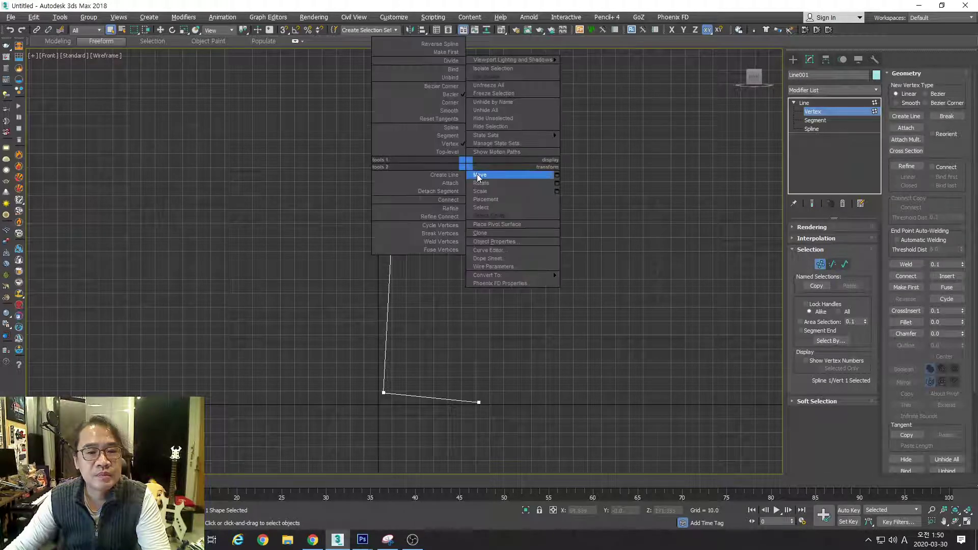
{"action": "left_click", "coordinate": [476, 175]}
{"action": "left_click_drag", "start_coordinate": [464, 165], "coordinate": [500, 210]}
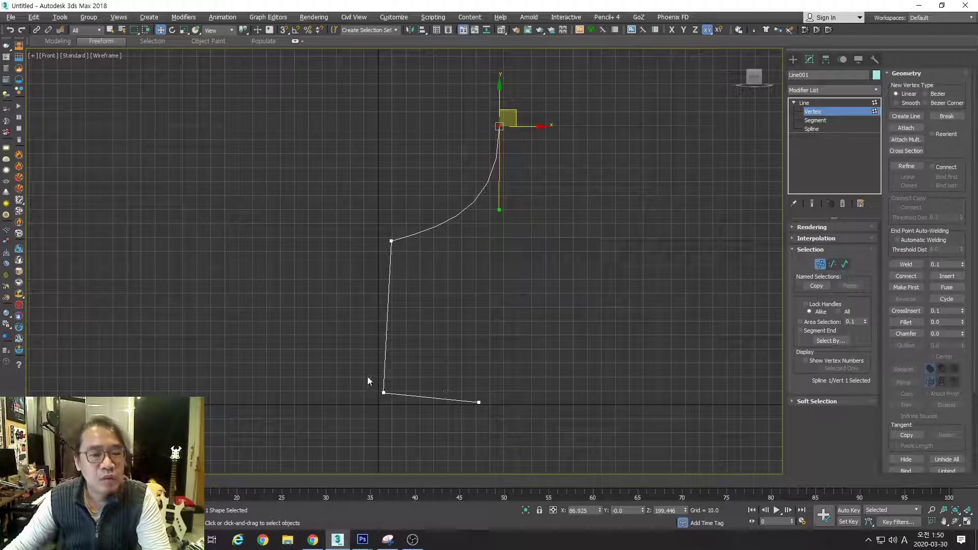
Step: Move the rim vertex inward and slightly up to about X 76, Z 203, and lean its Bezier handle slightly toward the stem
{"action": "left_click_drag", "start_coordinate": [366, 377], "coordinate": [397, 402]}
{"action": "left_click", "coordinate": [533, 332]}
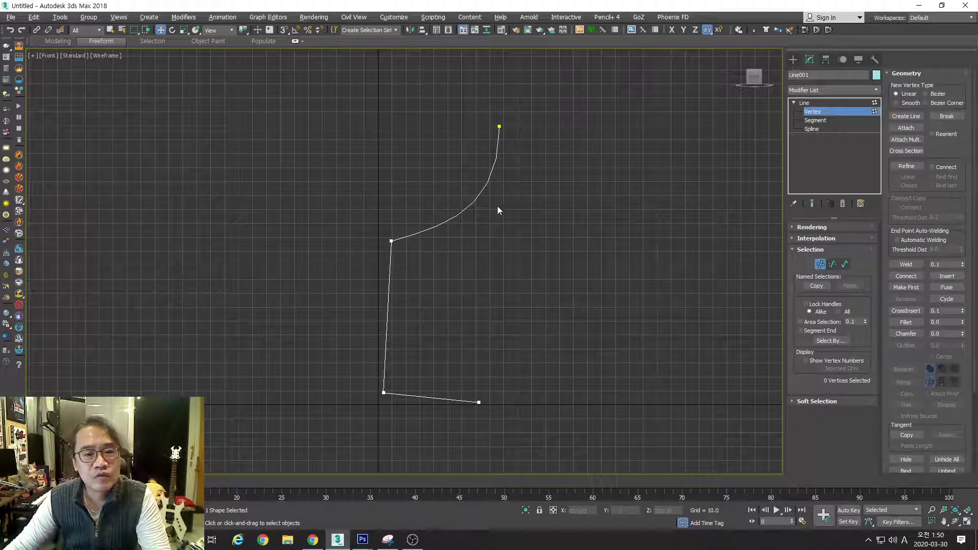
{"action": "left_click_drag", "start_coordinate": [517, 144], "coordinate": [513, 123]}
{"action": "left_click_drag", "start_coordinate": [484, 207], "coordinate": [480, 208]}
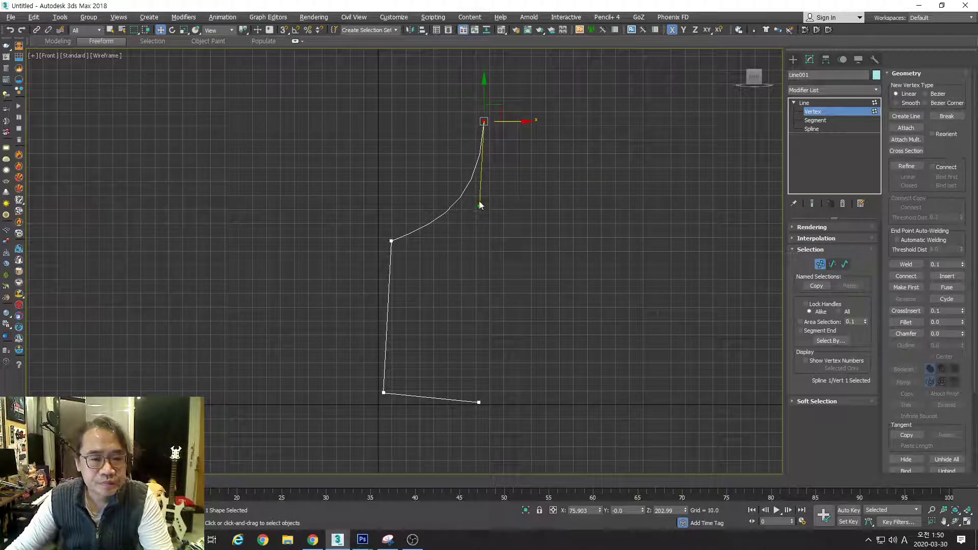
Step: Try to move the rim vertex's Bezier handle with movement constrained to the X axis, and undo it
{"action": "mouse_move", "coordinate": [479, 205]}
{"action": "left_mouse_down"}
{"action": "mouse_move", "coordinate": [486, 212]}
{"action": "mouse_move", "coordinate": [437, 200]}
{"action": "mouse_move", "coordinate": [493, 199]}
{"action": "mouse_move", "coordinate": [474, 199]}
{"action": "mouse_move", "coordinate": [484, 194]}
{"action": "mouse_move", "coordinate": [470, 214]}
{"action": "mouse_move", "coordinate": [470, 242]}
{"action": "mouse_move", "coordinate": [479, 198]}
{"action": "left_mouse_up"}
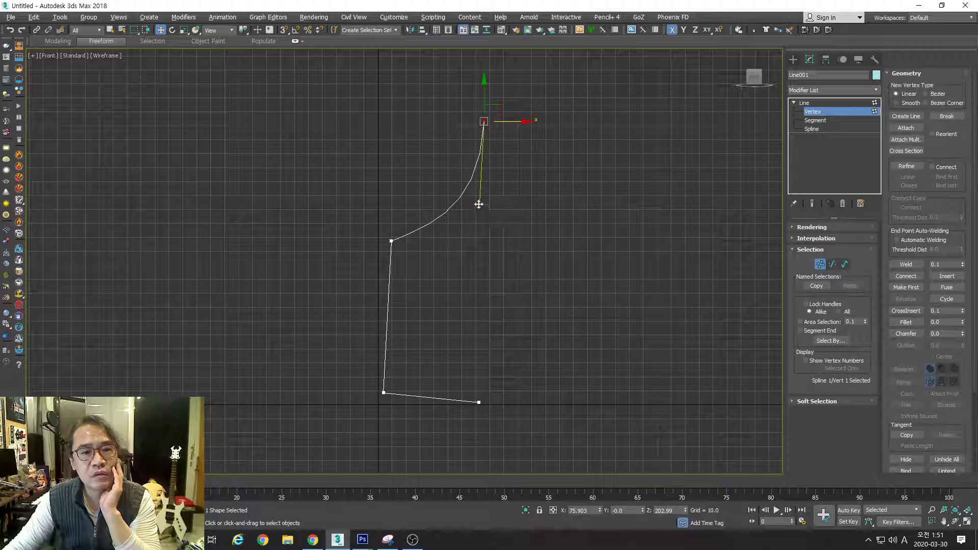
{"action": "mouse_move", "coordinate": [479, 204]}
{"action": "left_mouse_down"}
{"action": "mouse_move", "coordinate": [494, 201]}
{"action": "mouse_move", "coordinate": [484, 209]}
{"action": "left_mouse_up"}
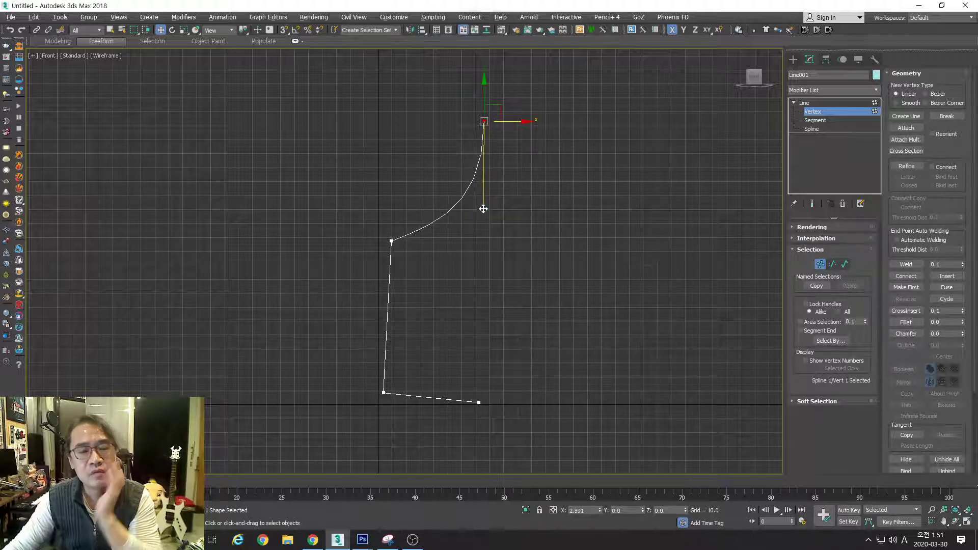
{"action": "key", "text": "ctrl+z"}
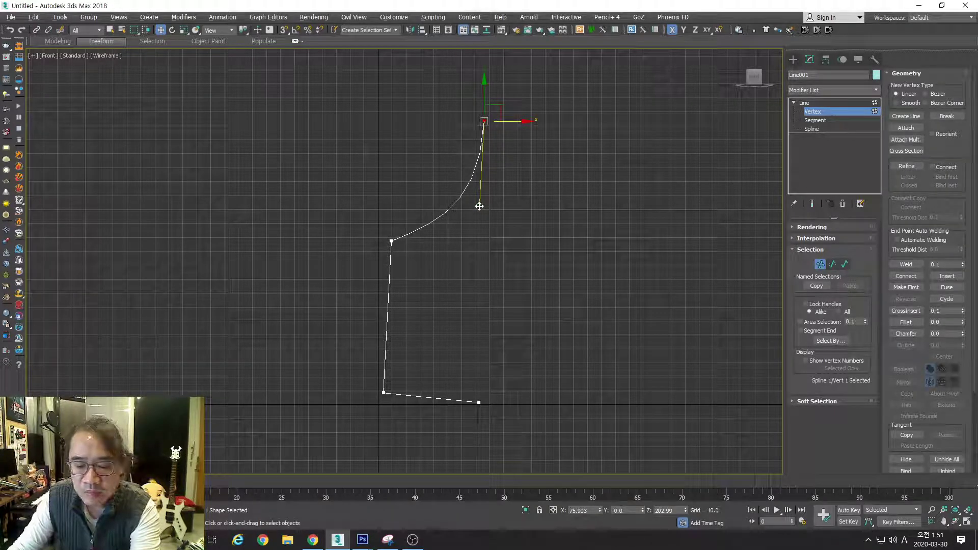
Step: Switch the axis constraint to XY, pull the rim vertex's Bezier handle further down and inward, and clear the vertex selection
{"action": "key", "text": "F8"}
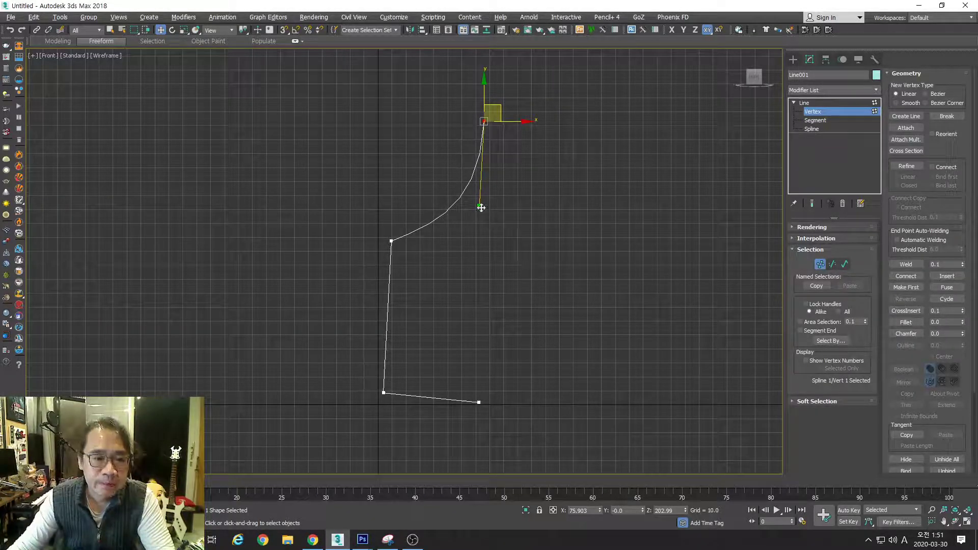
{"action": "left_click_drag", "start_coordinate": [480, 205], "coordinate": [477, 217]}
{"action": "left_click", "coordinate": [461, 290]}
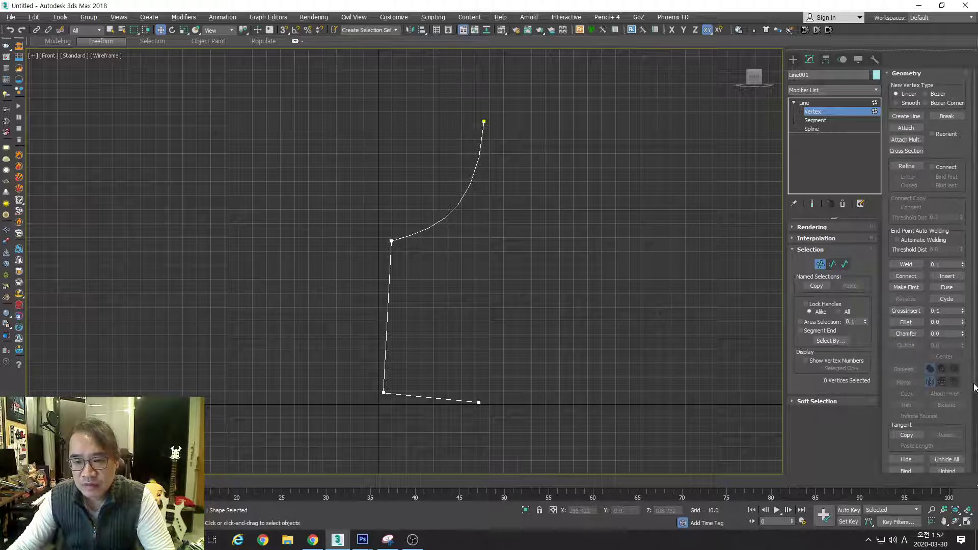
Step: Look through the vertex Geometry tools and examine the corner where the bowl meets the stem, up close and within the whole profile
{"action": "left_click_drag", "start_coordinate": [974, 387], "coordinate": [972, 466]}
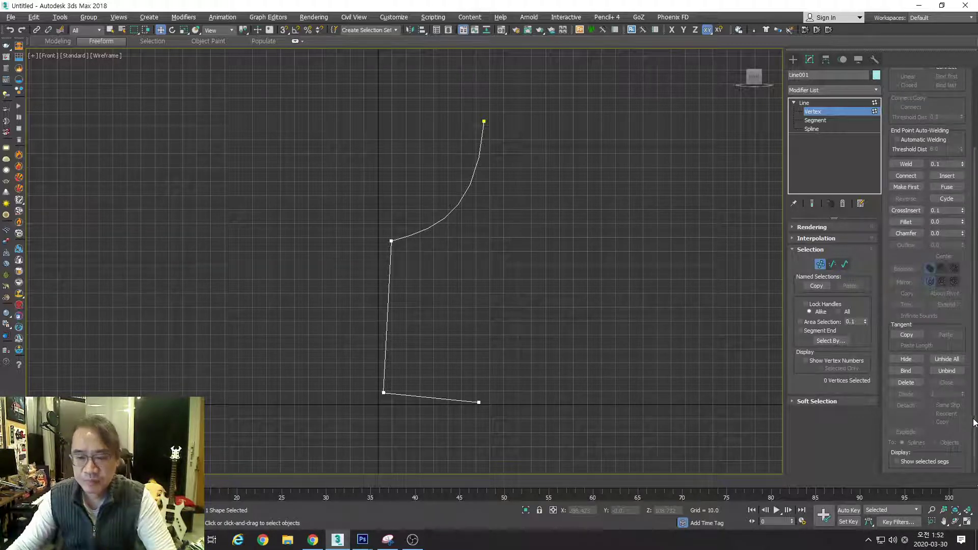
{"action": "left_click_drag", "start_coordinate": [973, 422], "coordinate": [973, 368]}
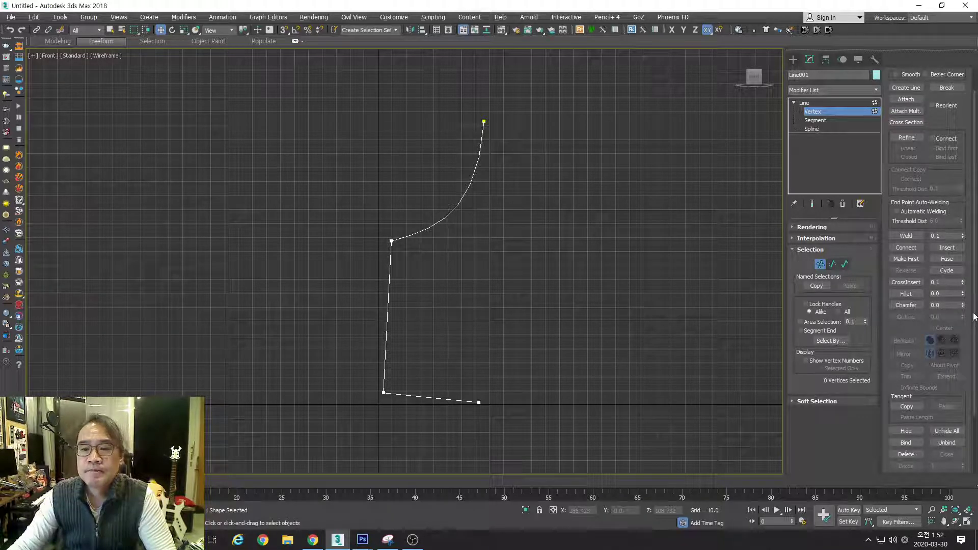
{"action": "scroll", "coordinate": [974, 325], "scroll_direction": "down", "scroll_amount": 1}
{"action": "left_click_drag", "start_coordinate": [973, 321], "coordinate": [974, 325]}
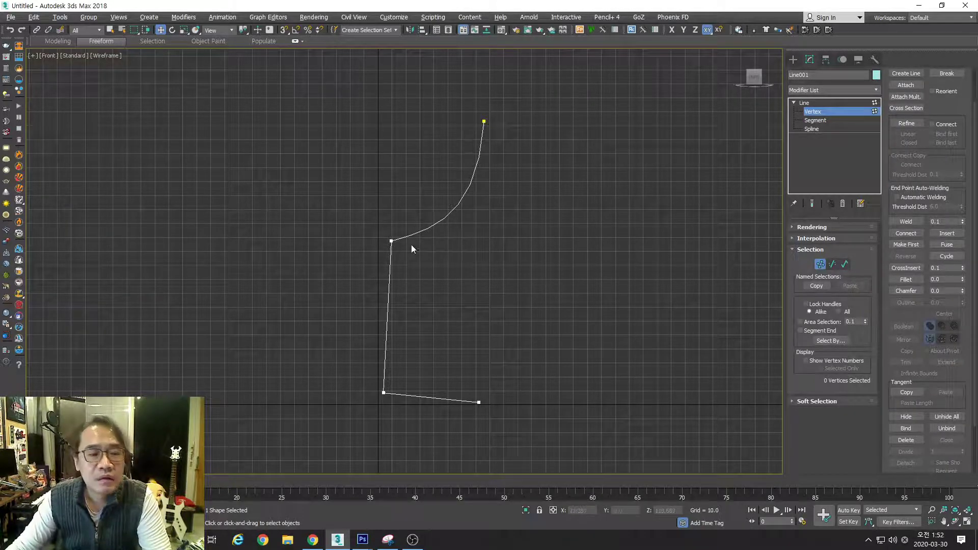
{"action": "key", "text": "alt+z"}
{"action": "left_click_drag", "start_coordinate": [391, 253], "coordinate": [388, 203]}
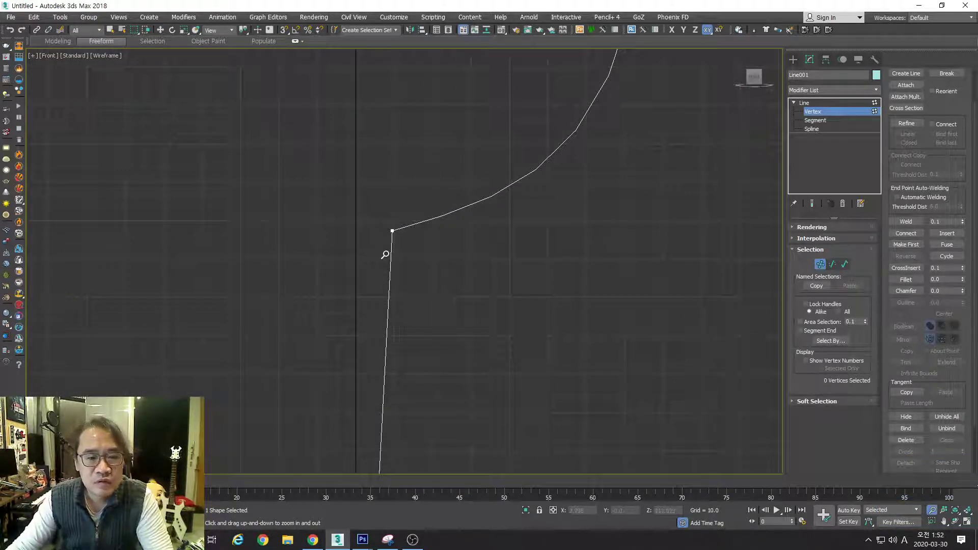
{"action": "left_click_drag", "start_coordinate": [465, 261], "coordinate": [490, 313], "text": "alt"}
{"action": "scroll", "coordinate": [474, 287], "scroll_direction": "down", "scroll_amount": 3}
{"action": "scroll", "coordinate": [474, 286], "scroll_direction": "up", "scroll_amount": 1}
{"action": "middle_click_drag", "start_coordinate": [474, 286], "coordinate": [457, 274]}
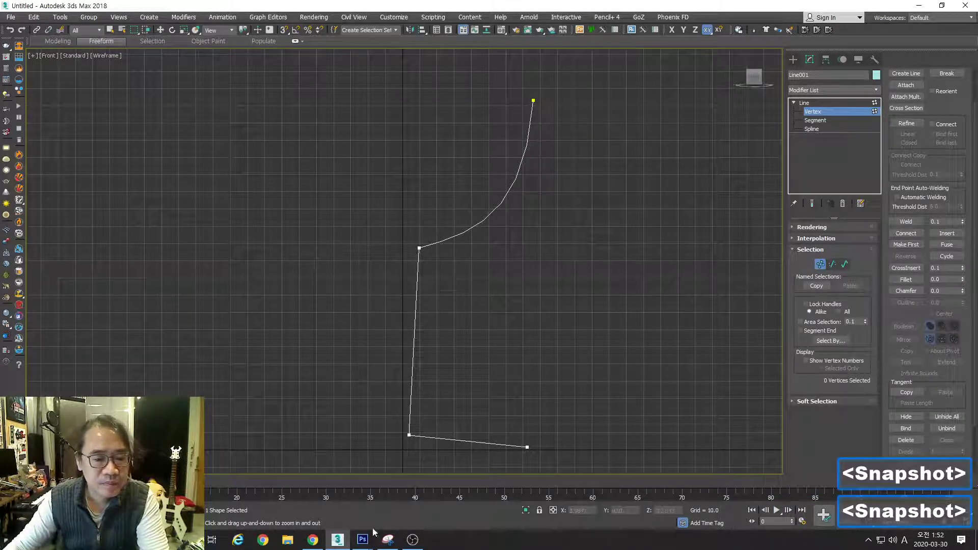
Step: Switch to Photoshop and paste the snapshot of the glass profile line over the earlier preference screenshot
{"action": "left_click", "coordinate": [430, 510]}
{"action": "key", "text": "ctrl+v"}
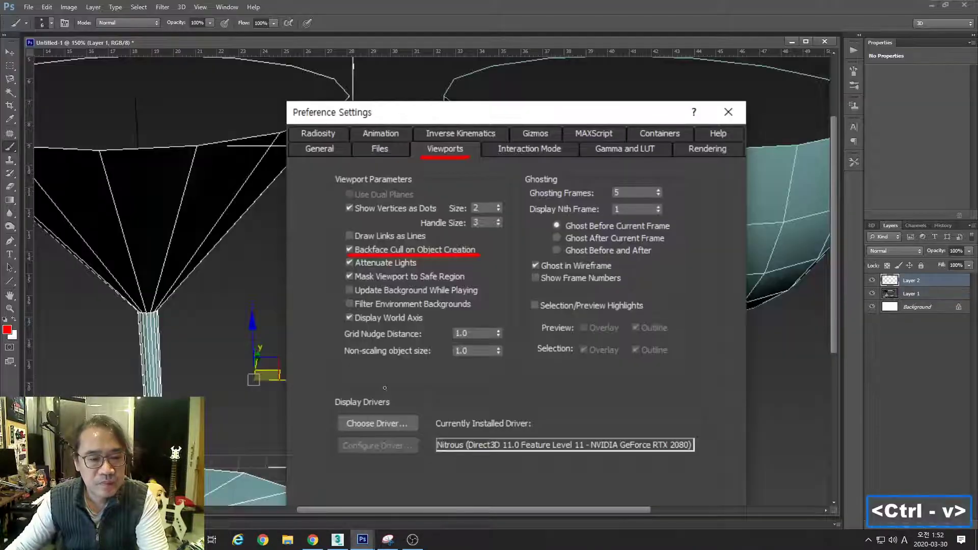
{"action": "left_click_drag", "start_coordinate": [394, 323], "coordinate": [394, 255]}
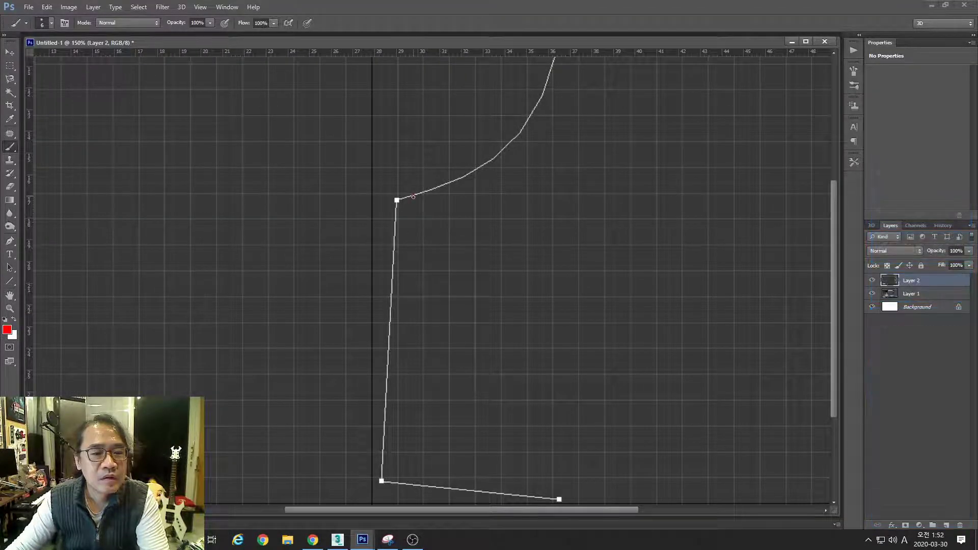
Step: Brush short red strokes cutting off the bowl-to-stem corner and the stem-to-base corner on the pasted snapshot
{"action": "mouse_move", "coordinate": [414, 197]}
{"action": "left_mouse_down"}
{"action": "mouse_move", "coordinate": [409, 217]}
{"action": "mouse_move", "coordinate": [407, 201]}
{"action": "mouse_move", "coordinate": [394, 212]}
{"action": "mouse_move", "coordinate": [422, 192]}
{"action": "mouse_move", "coordinate": [395, 230]}
{"action": "left_mouse_up"}
{"action": "key", "text": "ctrl+z"}
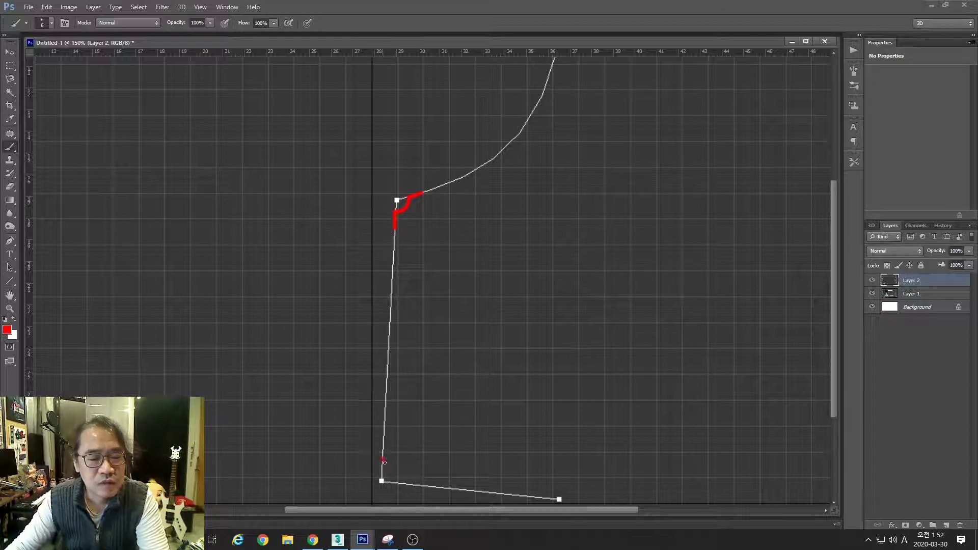
{"action": "left_click_drag", "start_coordinate": [385, 462], "coordinate": [399, 482]}
{"action": "key", "text": "space"}
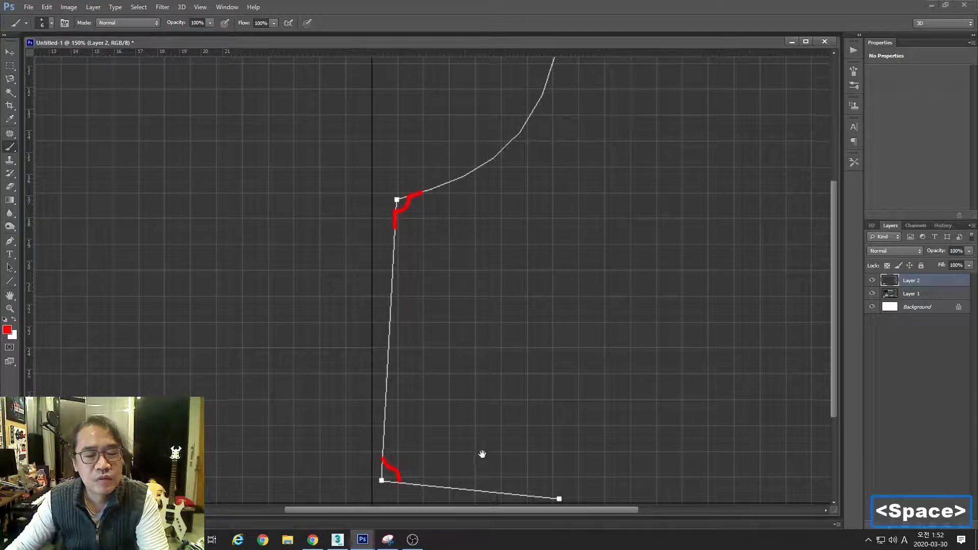
{"action": "left_click_drag", "start_coordinate": [483, 454], "coordinate": [478, 417]}
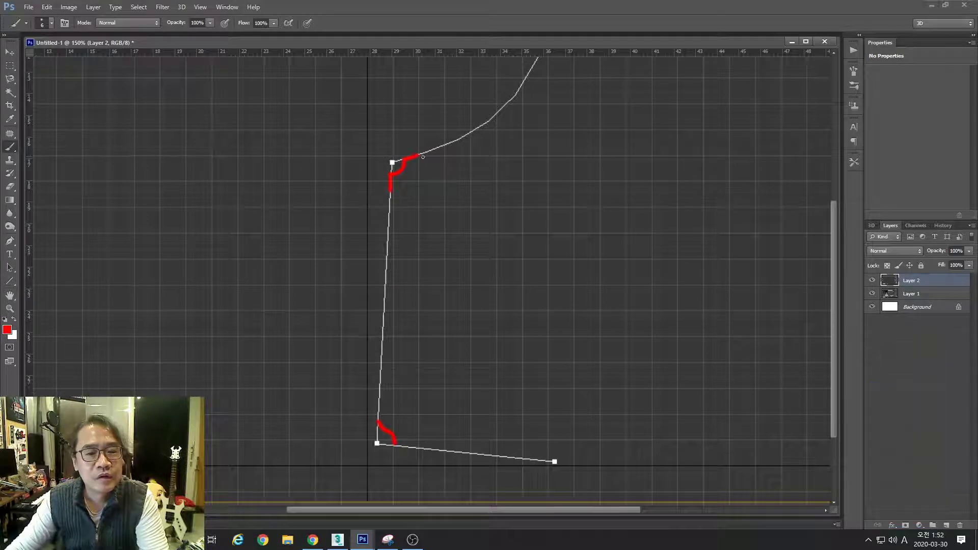
Step: Trace the whole glass profile in red and mark both ends of each corner cut with crossing strokes
{"action": "key", "text": "ctrl+z"}
{"action": "key", "text": "space"}
{"action": "left_click_drag", "start_coordinate": [530, 170], "coordinate": [525, 238]}
{"action": "scroll", "coordinate": [522, 237], "scroll_direction": "down", "scroll_amount": 1, "text": "ctrl+alt"}
{"action": "scroll", "coordinate": [522, 237], "scroll_direction": "down", "scroll_amount": 1, "text": "ctrl+alt"}
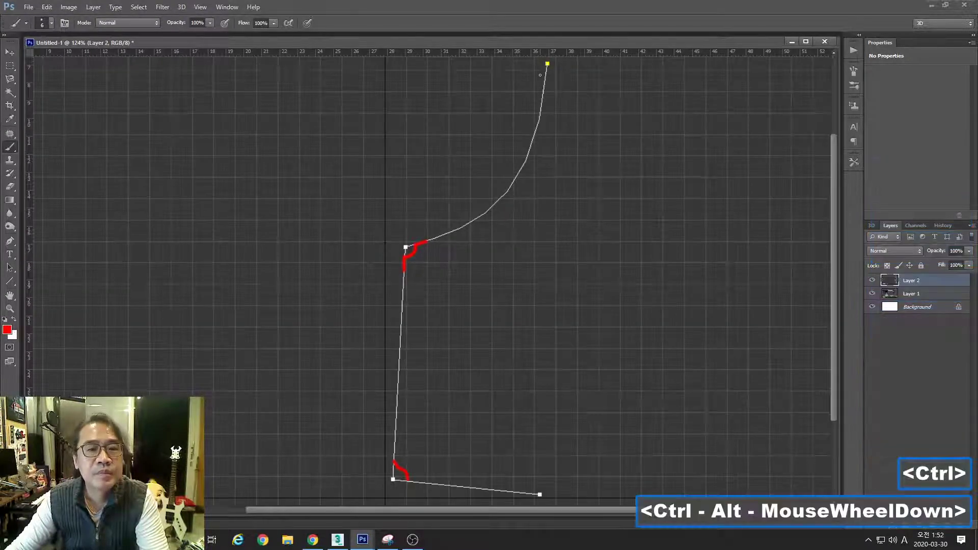
{"action": "mouse_move", "coordinate": [538, 120]}
{"action": "left_mouse_down"}
{"action": "mouse_move", "coordinate": [522, 172]}
{"action": "mouse_move", "coordinate": [461, 227]}
{"action": "mouse_move", "coordinate": [427, 240]}
{"action": "mouse_move", "coordinate": [403, 285]}
{"action": "mouse_move", "coordinate": [394, 457]}
{"action": "mouse_move", "coordinate": [459, 484]}
{"action": "mouse_move", "coordinate": [534, 494]}
{"action": "left_mouse_up"}
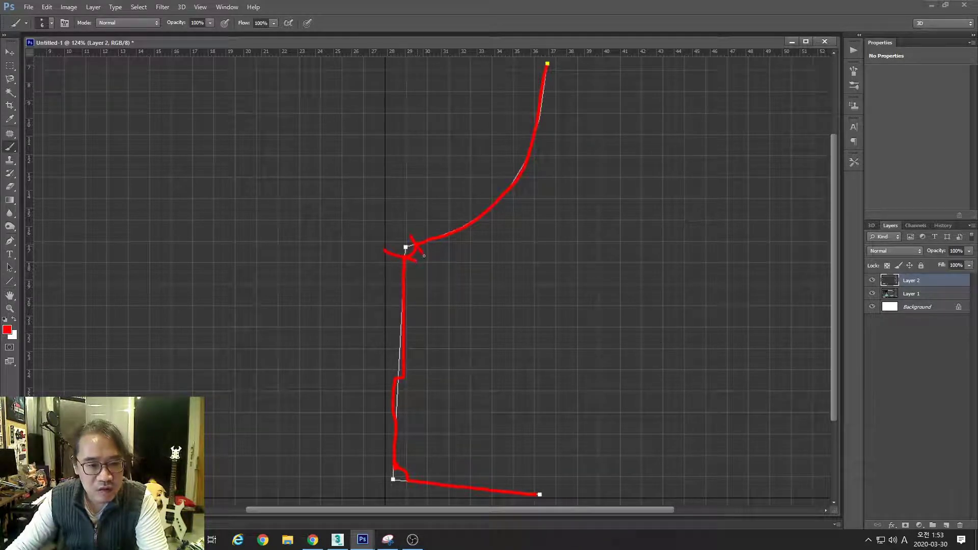
{"action": "left_click_drag", "start_coordinate": [405, 460], "coordinate": [374, 469]}
{"action": "left_click_drag", "start_coordinate": [393, 461], "coordinate": [410, 477]}
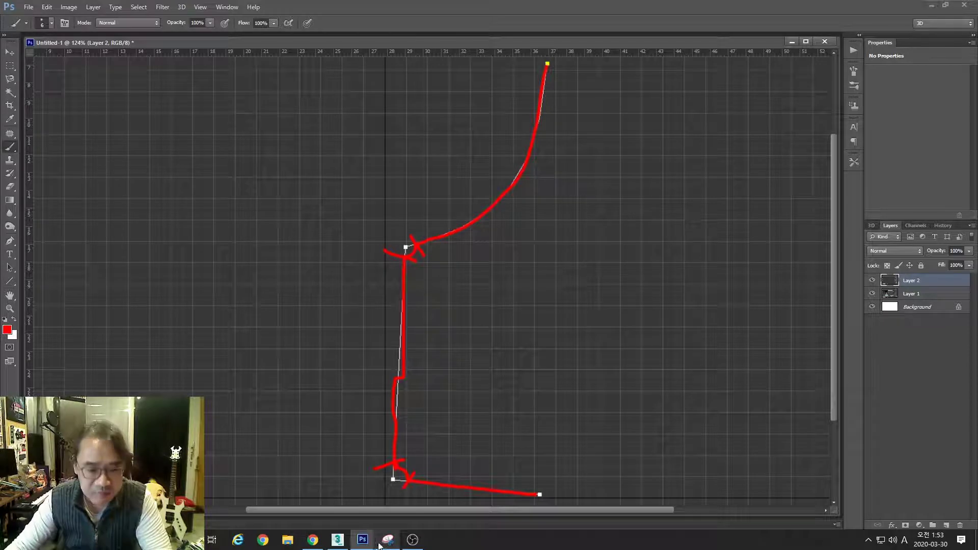
Step: Return to 3ds Max, dock the Geometry rollout beneath Soft Selection, and expand it
{"action": "left_click", "coordinate": [337, 539]}
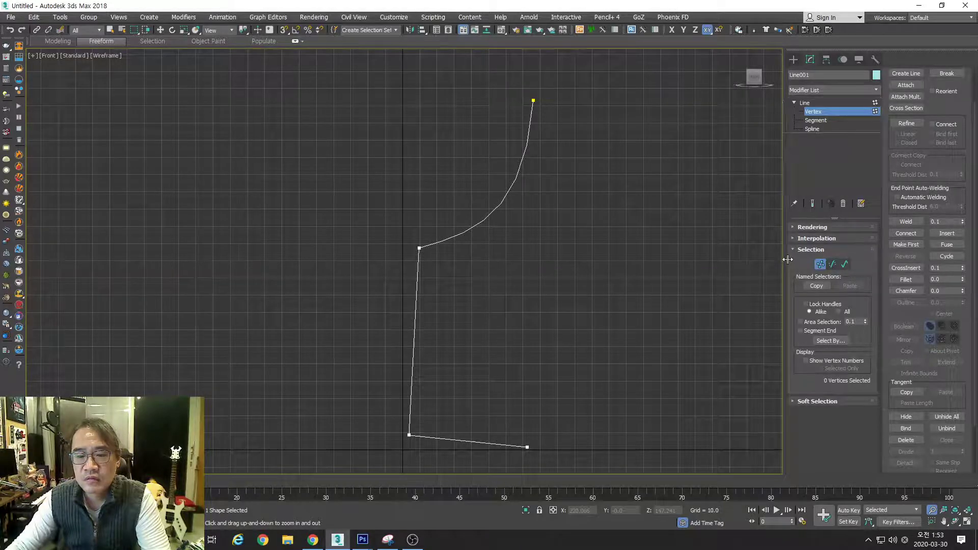
{"action": "mouse_move", "coordinate": [785, 258]}
{"action": "left_mouse_down"}
{"action": "mouse_move", "coordinate": [898, 261]}
{"action": "mouse_move", "coordinate": [782, 261]}
{"action": "left_mouse_up"}
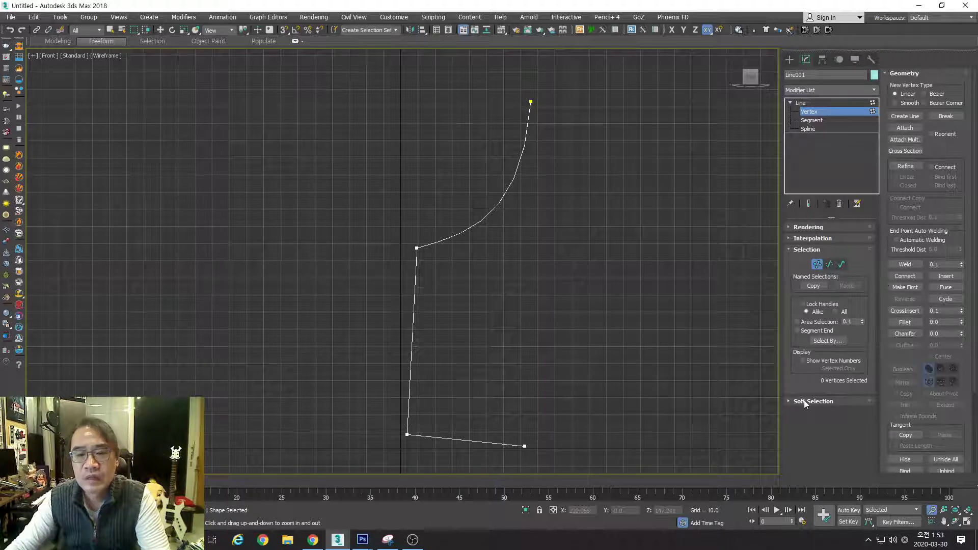
{"action": "left_click_drag", "start_coordinate": [908, 74], "coordinate": [840, 403]}
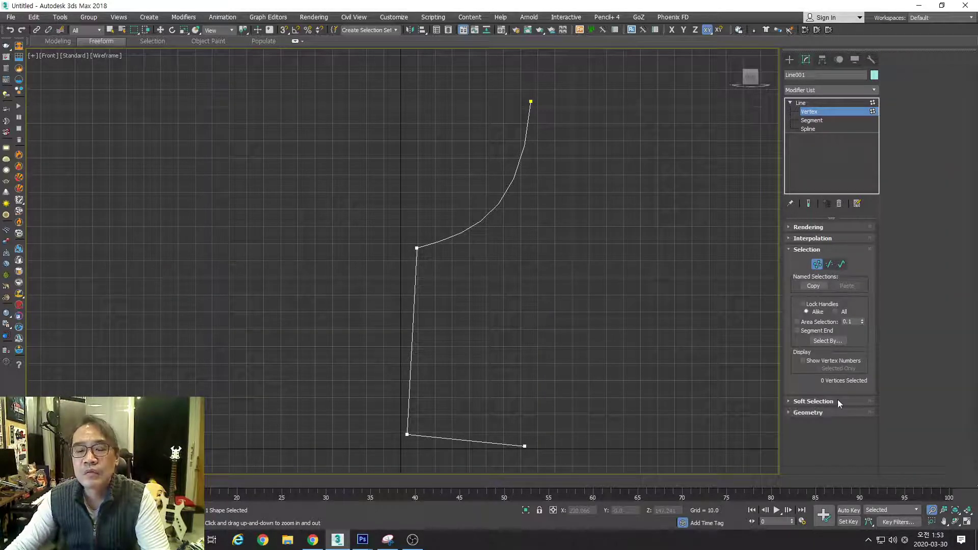
{"action": "left_click", "coordinate": [798, 413]}
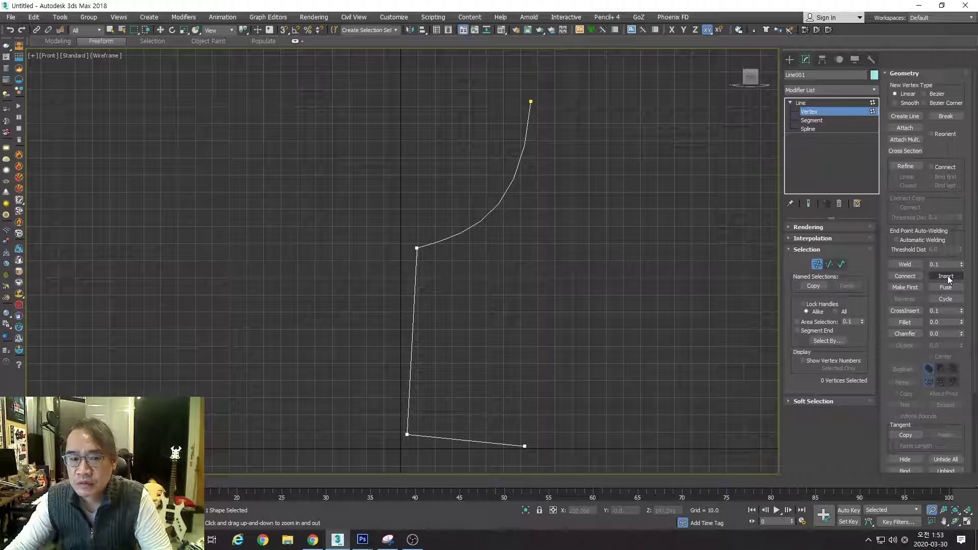
Step: Try to insert a vertex on the bowl curve just beside the corner where it meets the stem
{"action": "key", "text": "alt+z"}
{"action": "left_click_drag", "start_coordinate": [423, 258], "coordinate": [454, 209]}
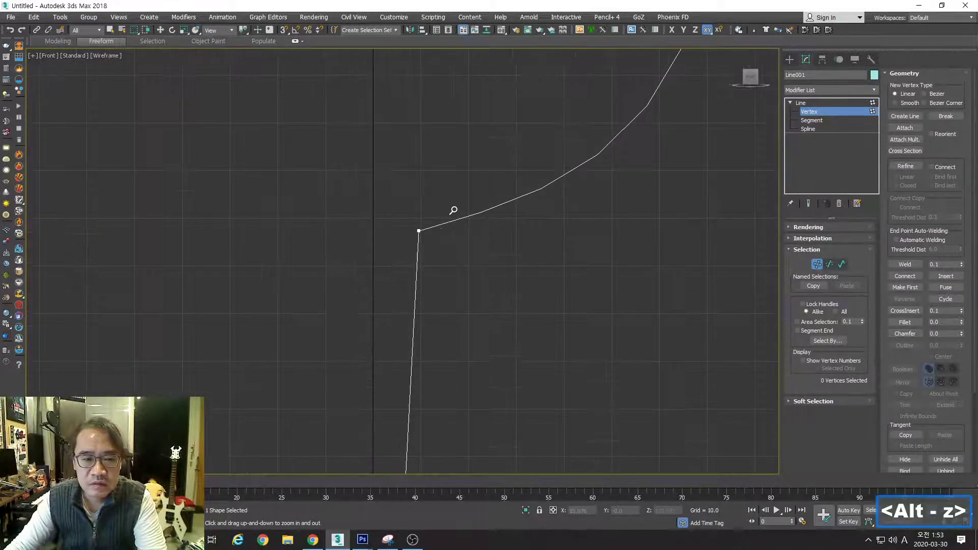
{"action": "right_click", "coordinate": [549, 295]}
{"action": "left_click", "coordinate": [940, 277]}
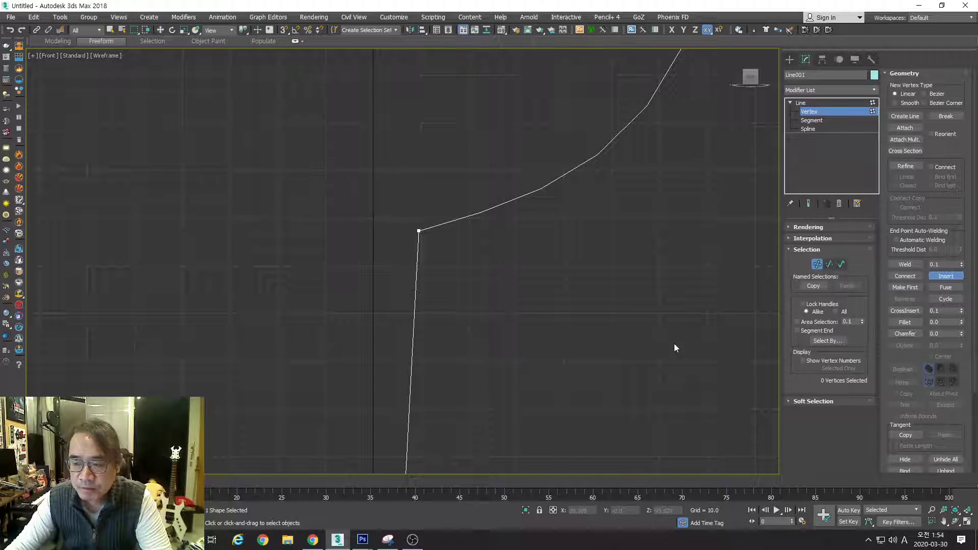
{"action": "left_click", "coordinate": [462, 220]}
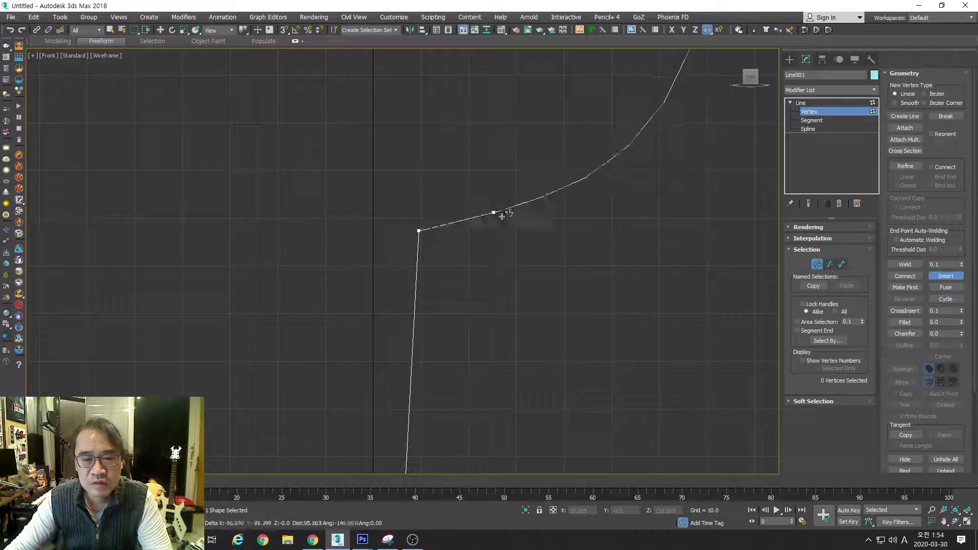
{"action": "right_click", "coordinate": [508, 202]}
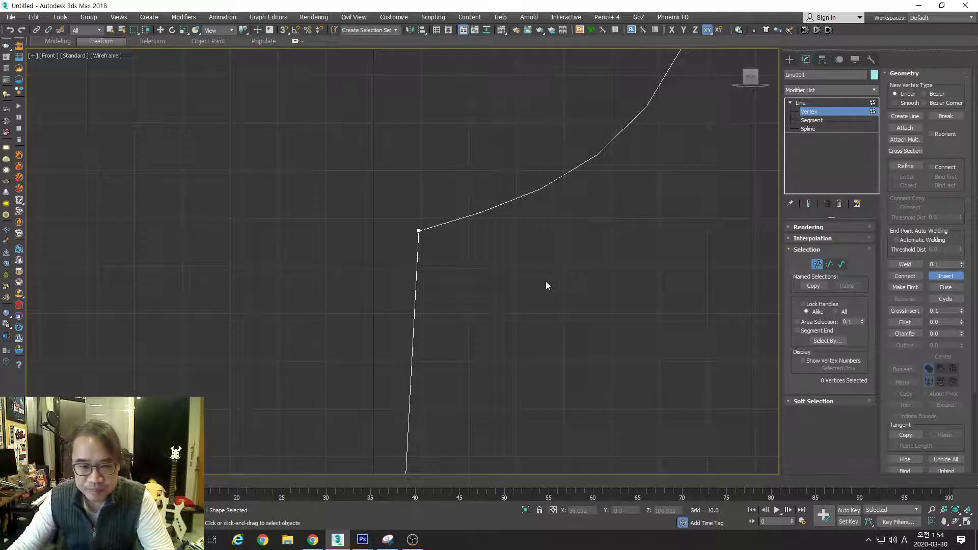
{"action": "left_click", "coordinate": [483, 212]}
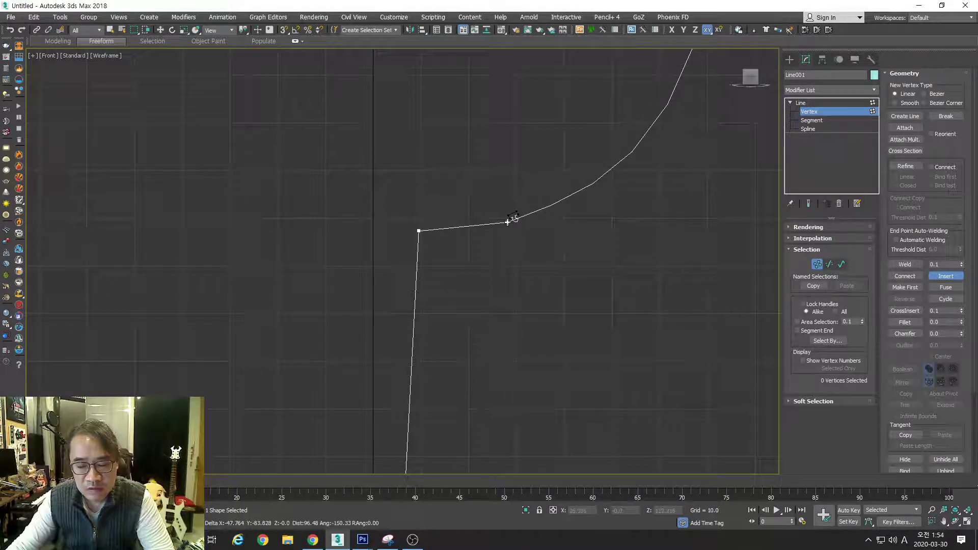
{"action": "right_click", "coordinate": [509, 222]}
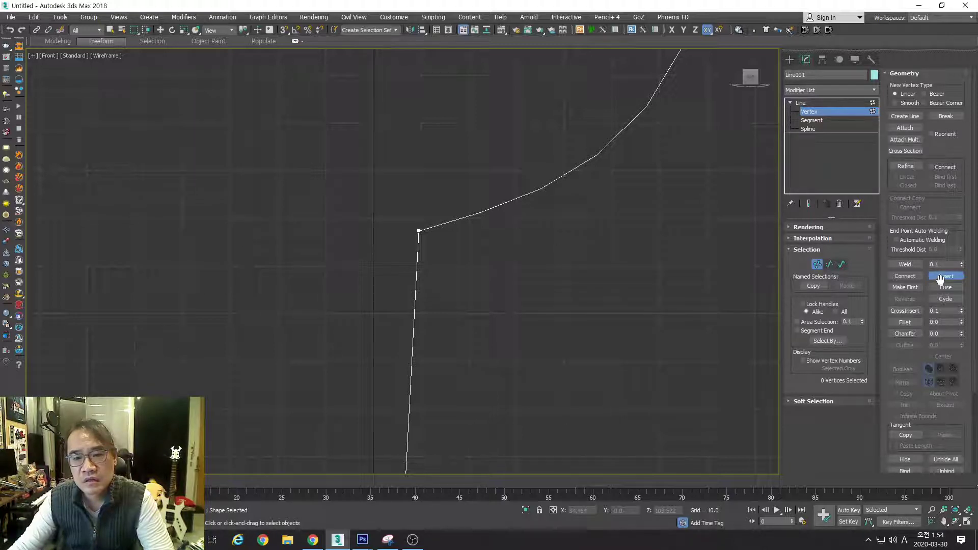
{"action": "scroll", "coordinate": [594, 303], "scroll_direction": "down", "scroll_amount": 3, "text": "ctrl+alt"}
{"action": "scroll", "coordinate": [598, 307], "scroll_direction": "up", "scroll_amount": 2, "text": "ctrl+alt"}
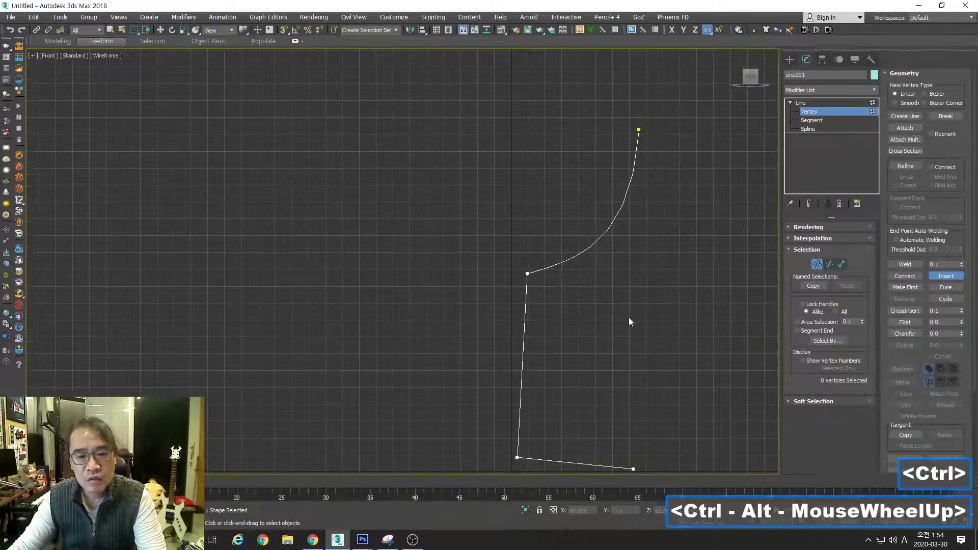
{"action": "key", "text": "space"}
{"action": "key", "text": "space"}
{"action": "key", "text": "space"}
{"action": "key", "text": "space"}
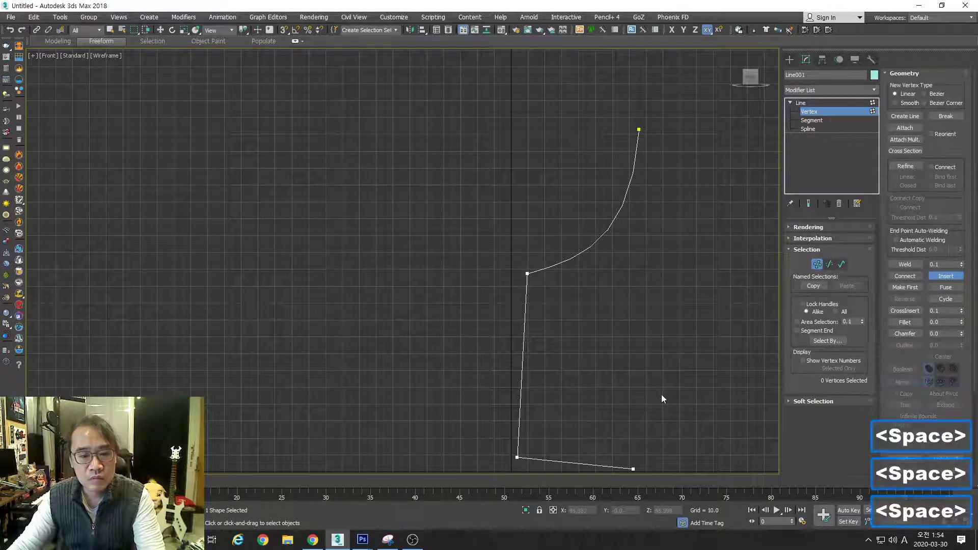
{"action": "middle_click_drag", "start_coordinate": [655, 391], "coordinate": [555, 329]}
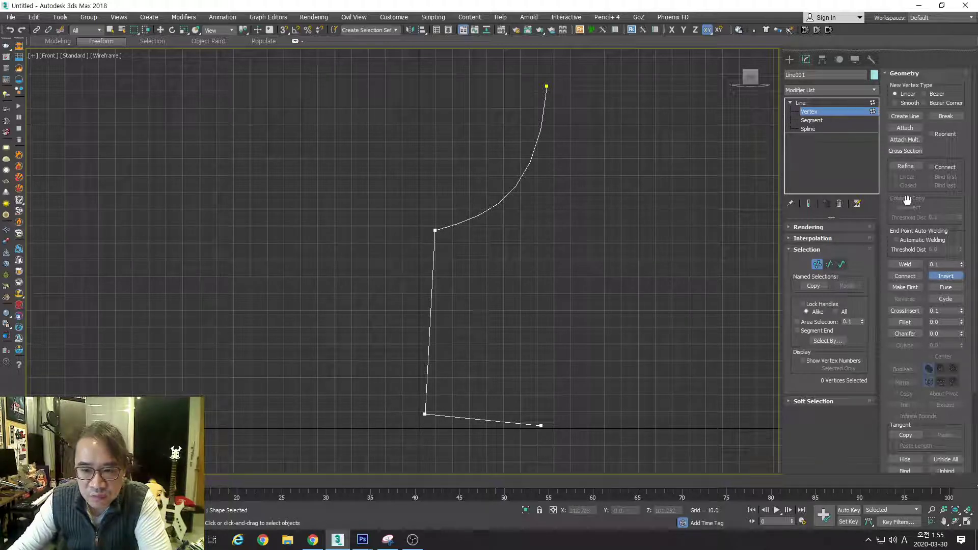
Step: Refine the line with one extra vertex on each side of the bowl-to-stem corner, on the bowl curve and on the stem
{"action": "left_click", "coordinate": [906, 167]}
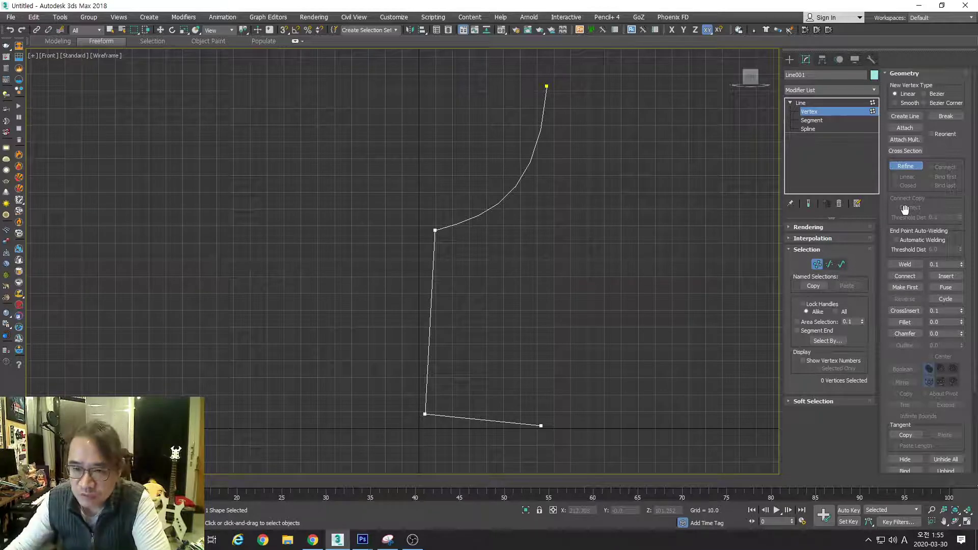
{"action": "key", "text": "alt+z"}
{"action": "left_click_drag", "start_coordinate": [476, 246], "coordinate": [426, 182]}
{"action": "right_click", "coordinate": [475, 211]}
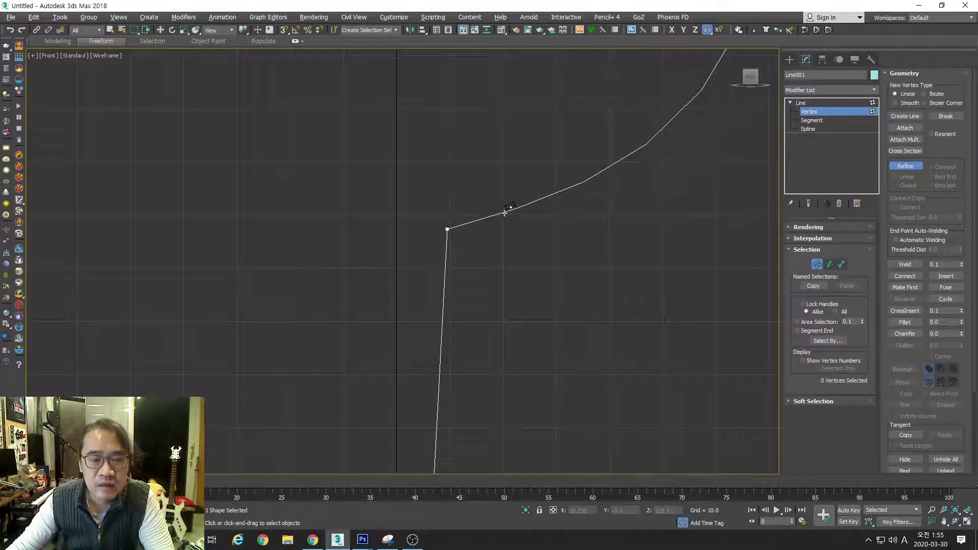
{"action": "left_click", "coordinate": [504, 213]}
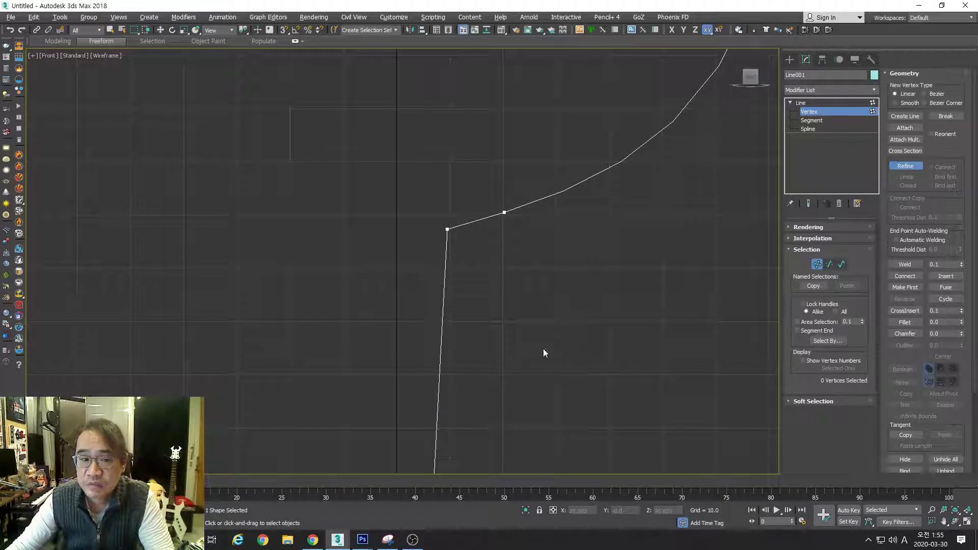
{"action": "left_click", "coordinate": [444, 288]}
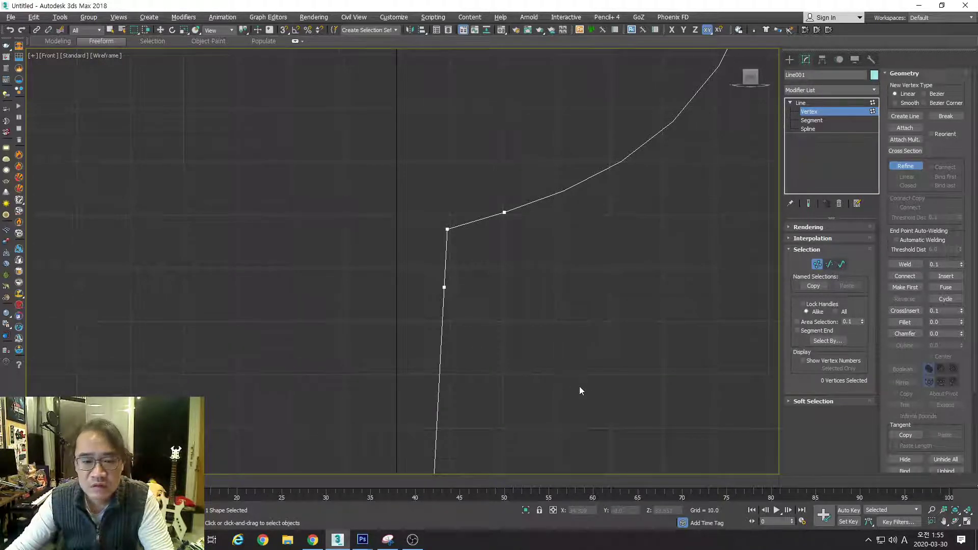
Step: Refine the line with one vertex on each side of the stem-to-base corner, and switch to the Move tool
{"action": "middle_click_drag", "start_coordinate": [578, 391], "coordinate": [514, 321]}
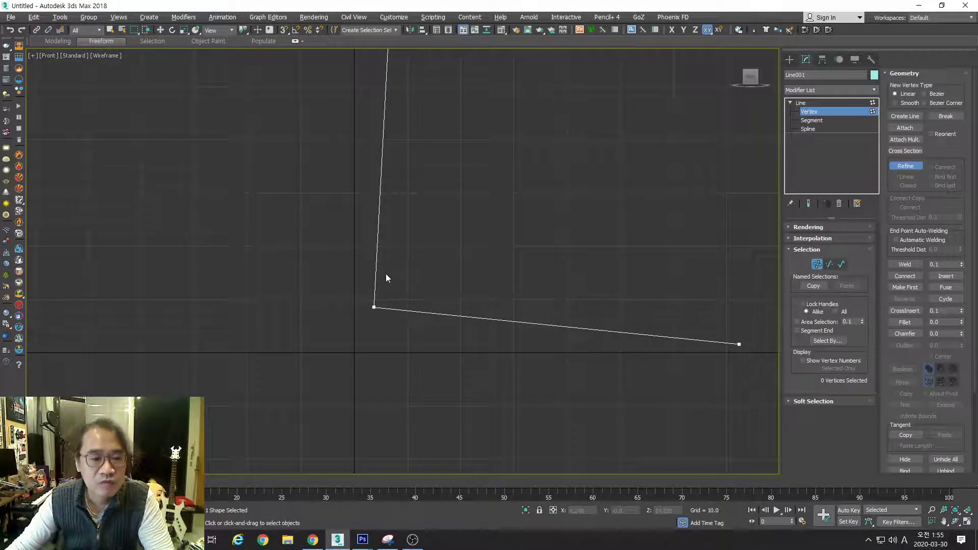
{"action": "left_click", "coordinate": [376, 273]}
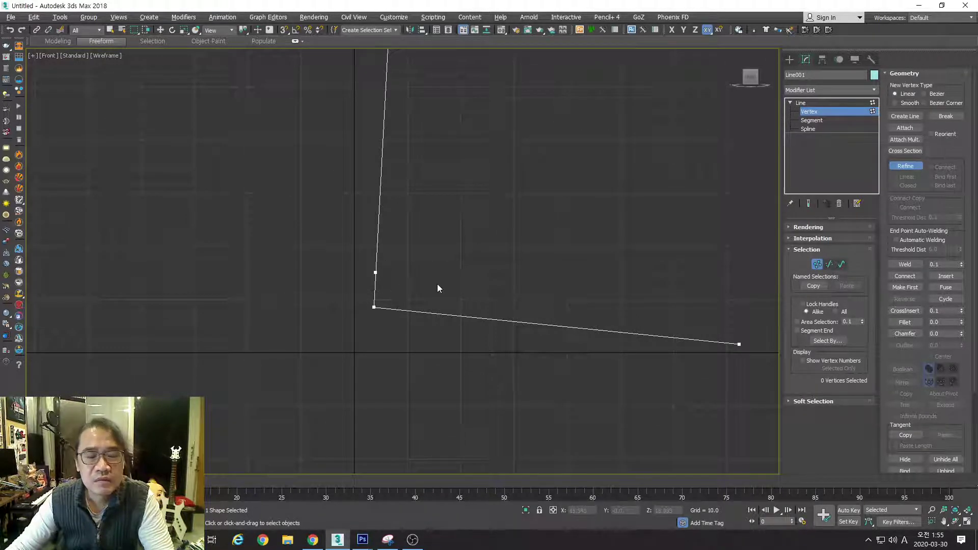
{"action": "left_click", "coordinate": [405, 310]}
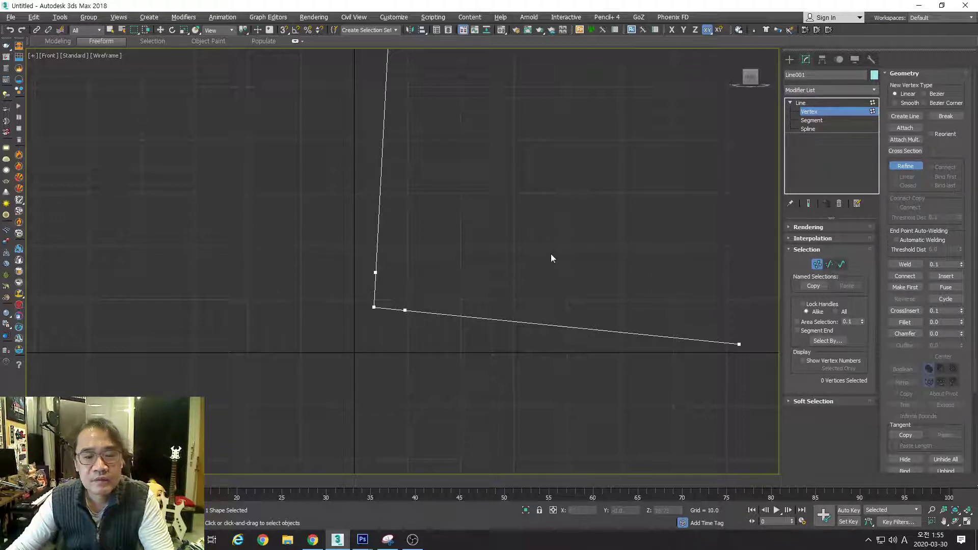
{"action": "key", "text": "w"}
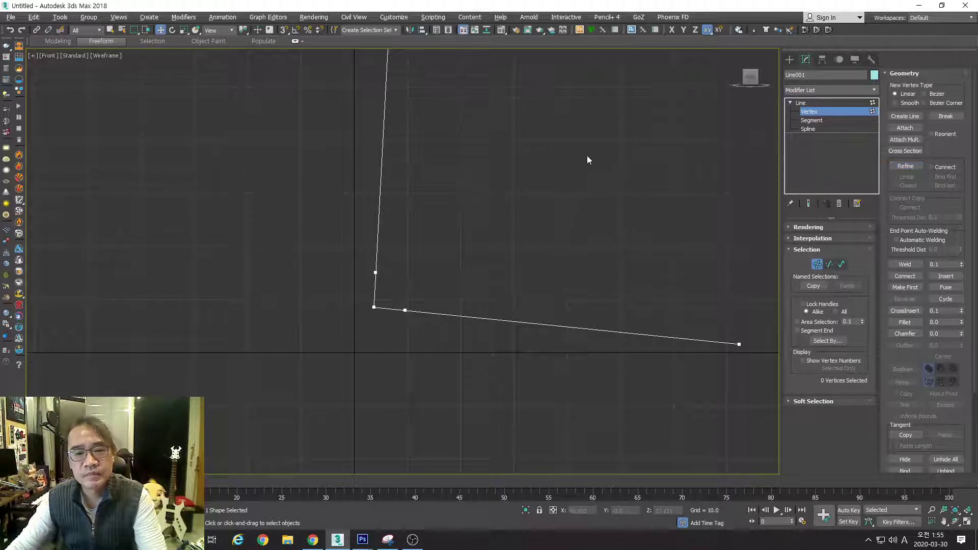
Step: Move the bowl-to-stem corner vertex about 10 units outward and 7.6 units down, between its two new neighbours
{"action": "middle_click_drag", "start_coordinate": [586, 156], "coordinate": [567, 238]}
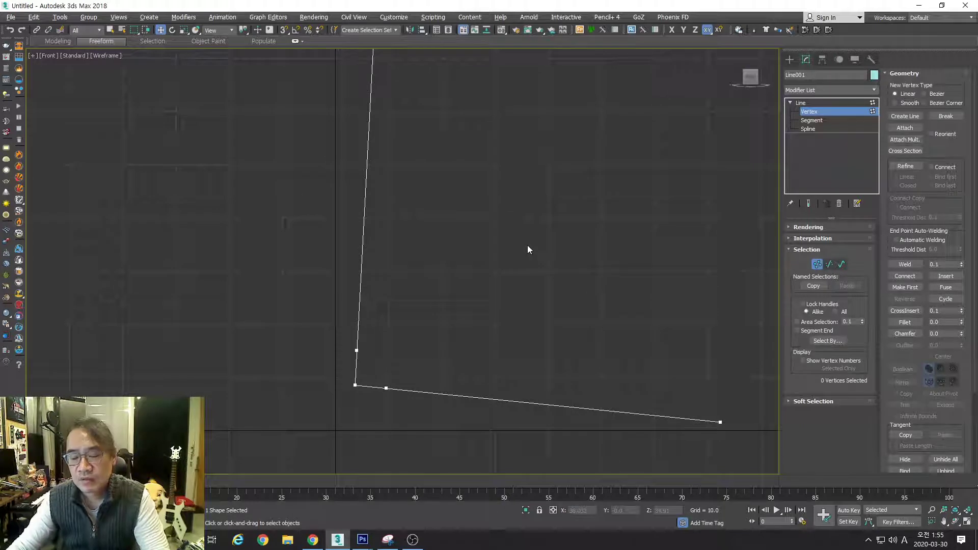
{"action": "middle_click_drag", "start_coordinate": [551, 189], "coordinate": [553, 312]}
{"action": "middle_click_drag", "start_coordinate": [533, 192], "coordinate": [530, 312]}
{"action": "middle_click_drag", "start_coordinate": [530, 153], "coordinate": [522, 310]}
{"action": "middle_click_drag", "start_coordinate": [523, 228], "coordinate": [533, 279]}
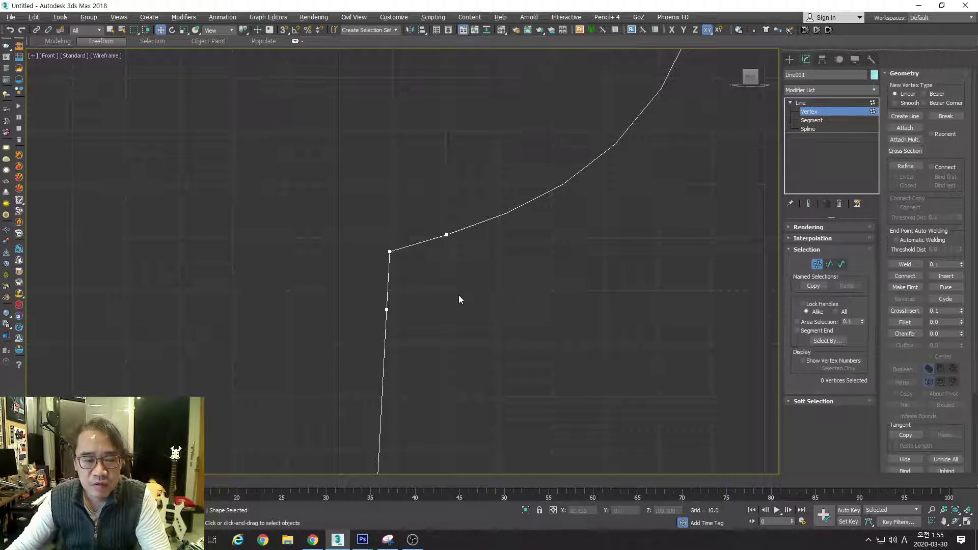
{"action": "left_click_drag", "start_coordinate": [364, 234], "coordinate": [417, 275]}
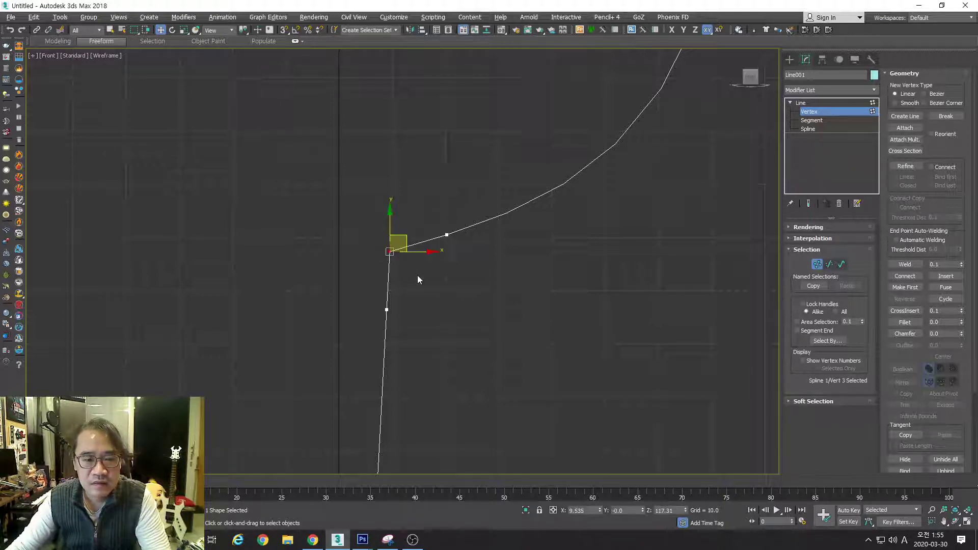
{"action": "left_click_drag", "start_coordinate": [403, 235], "coordinate": [460, 273]}
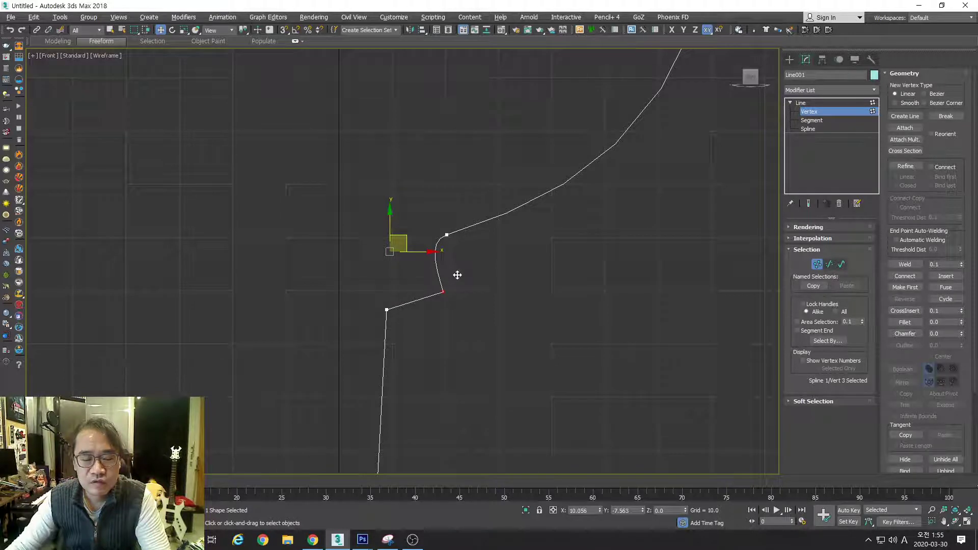
Step: Convert the moved bowl-to-stem vertex to Bezier, tilt its handles toward the stem, and shift it slightly inward and up
{"action": "left_click", "coordinate": [443, 292]}
{"action": "right_click", "coordinate": [443, 292]}
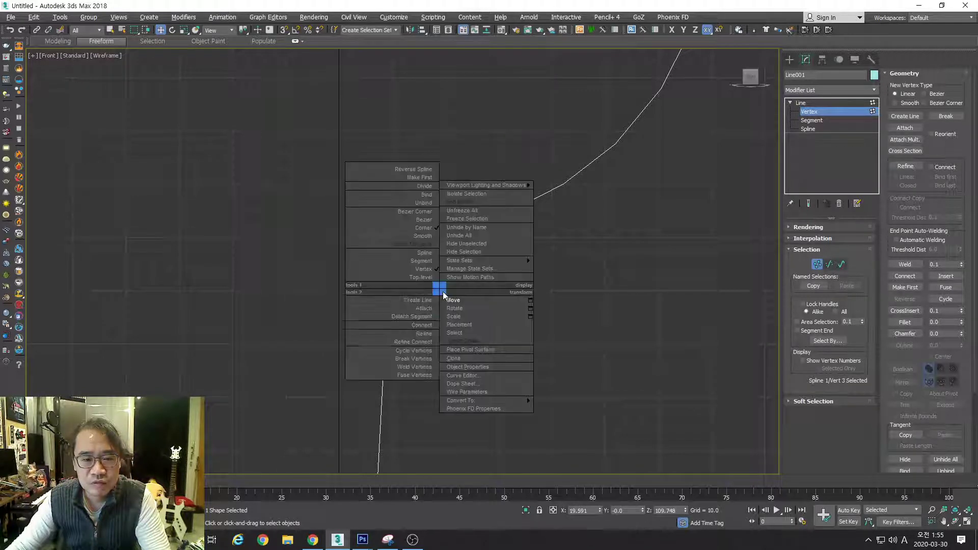
{"action": "left_click", "coordinate": [423, 220]}
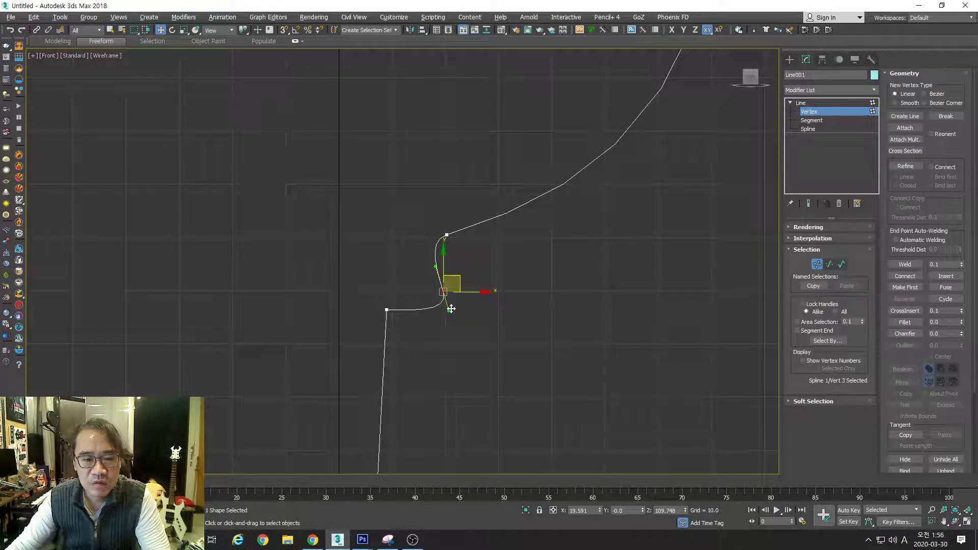
{"action": "left_click_drag", "start_coordinate": [451, 309], "coordinate": [435, 310]}
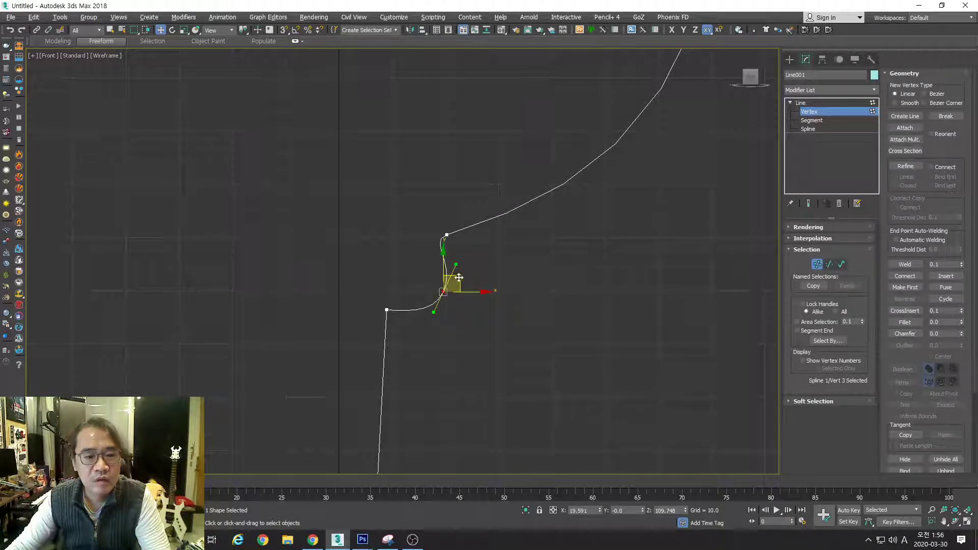
{"action": "left_click_drag", "start_coordinate": [459, 277], "coordinate": [450, 272]}
{"action": "left_click", "coordinate": [506, 273]}
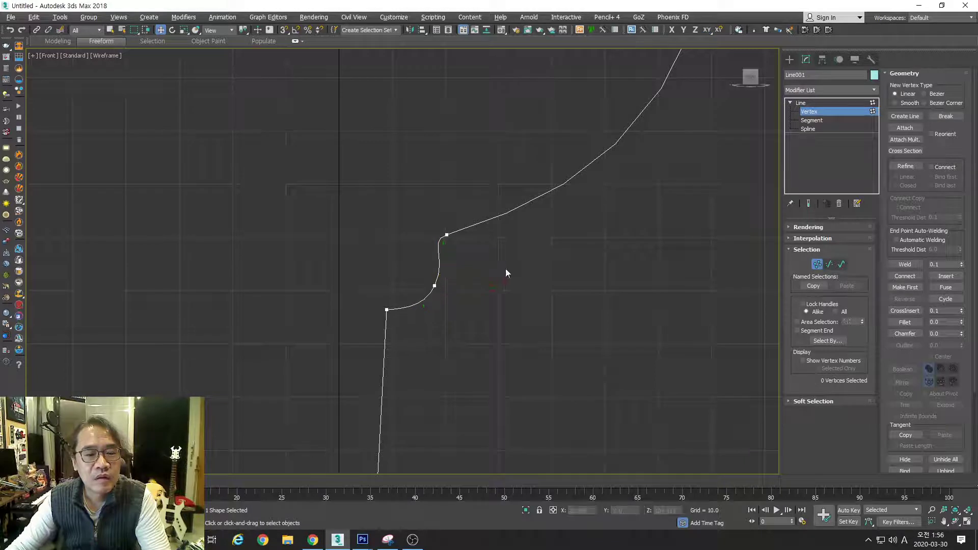
Step: Nudge the Bezier vertex between bowl and stem slightly upward to refine the S-shaped transition
{"action": "left_click", "coordinate": [434, 286]}
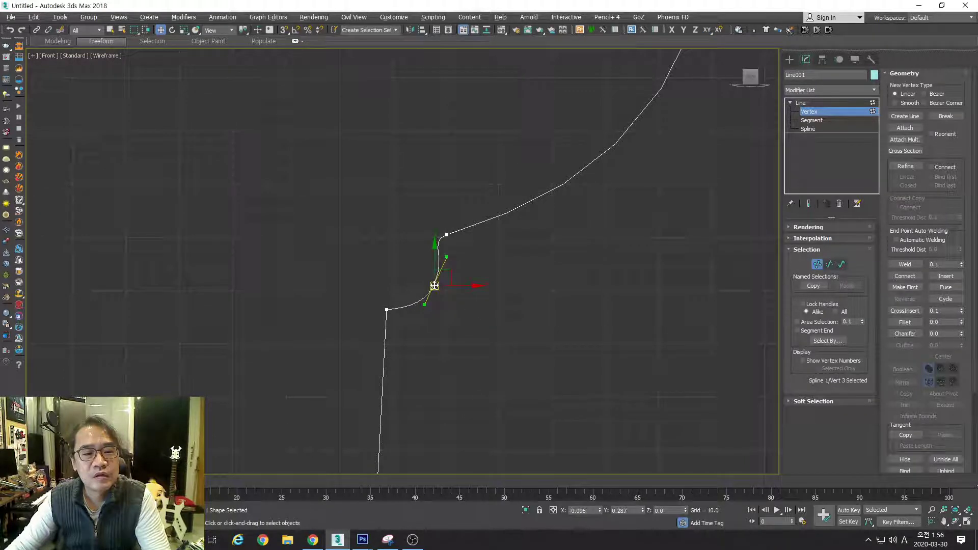
{"action": "left_click_drag", "start_coordinate": [435, 286], "coordinate": [438, 284]}
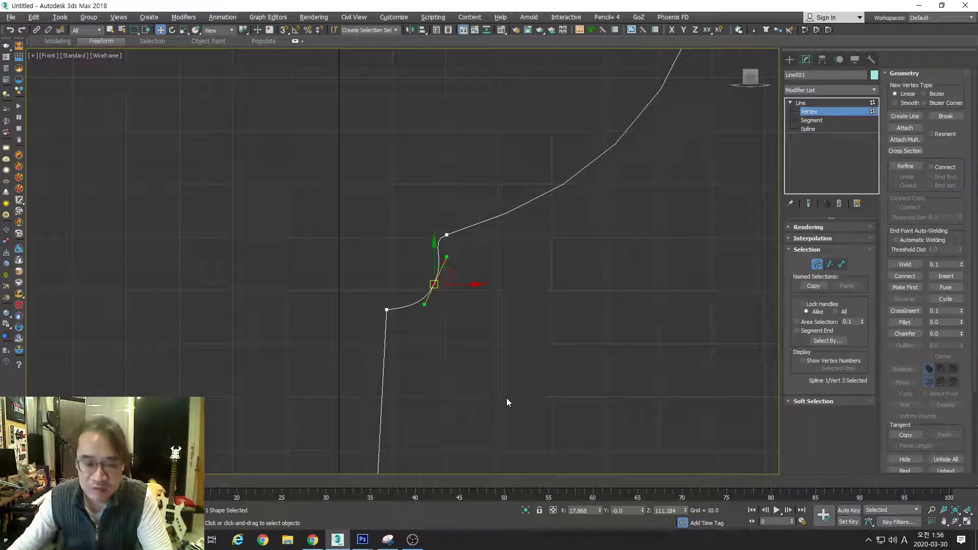
{"action": "middle_click_drag", "start_coordinate": [506, 403], "coordinate": [503, 286]}
{"action": "scroll", "coordinate": [503, 286], "scroll_direction": "down", "scroll_amount": 2}
{"action": "scroll", "coordinate": [448, 230], "scroll_direction": "up", "scroll_amount": 4}
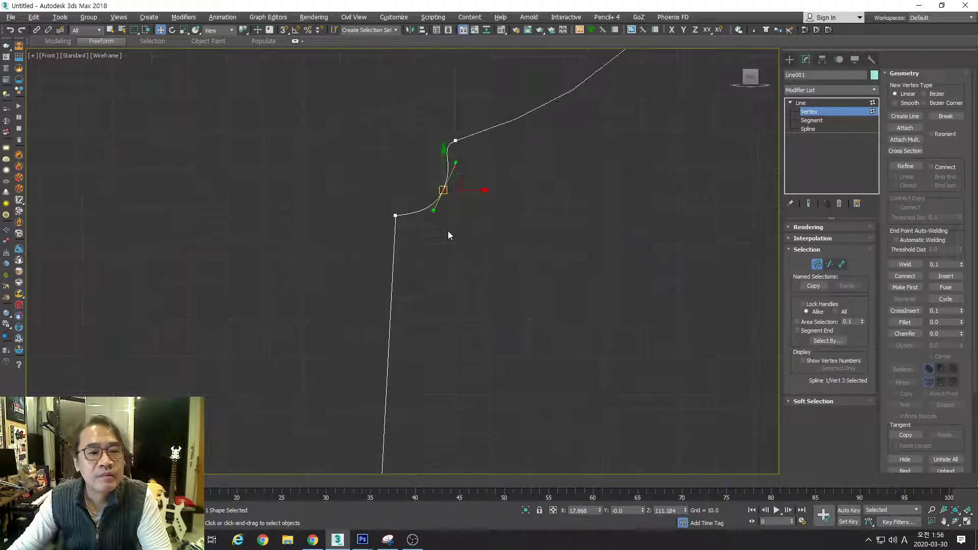
{"action": "left_click", "coordinate": [373, 208]}
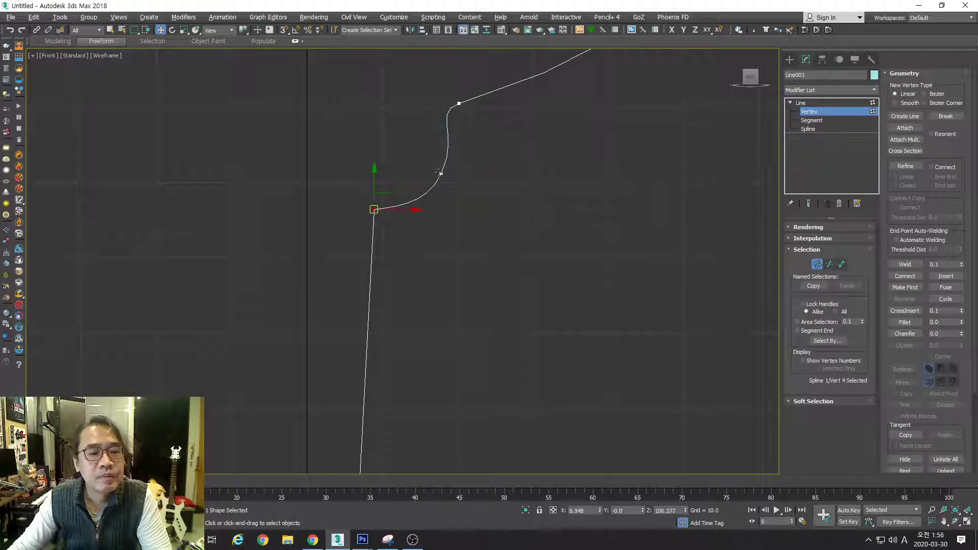
{"action": "left_click_drag", "start_coordinate": [440, 173], "coordinate": [439, 170]}
{"action": "left_click", "coordinate": [509, 172]}
Step: Move the stem-to-base corner vertex up and outward to about X 10.3, Z 14, and convert it to Bezier
{"action": "middle_click_drag", "start_coordinate": [488, 342], "coordinate": [489, 259]}
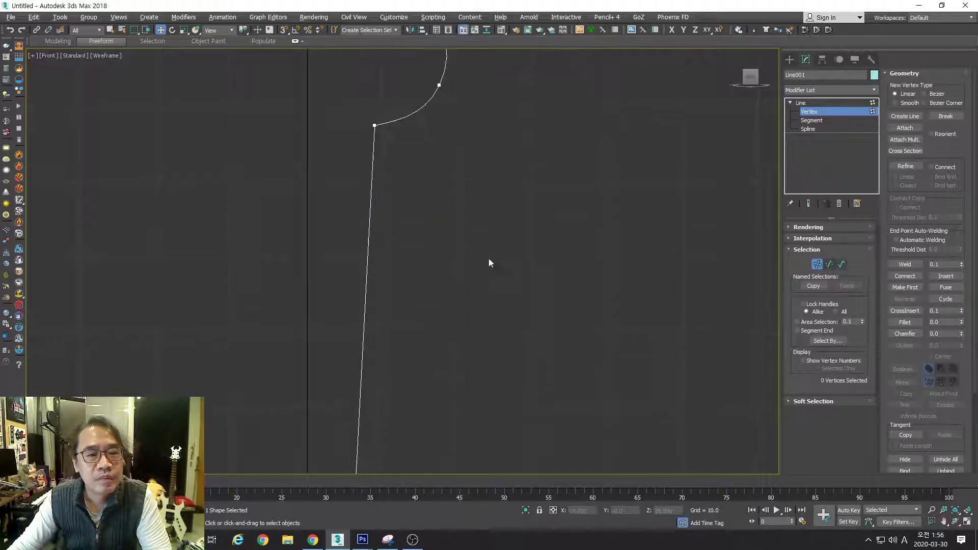
{"action": "middle_click_drag", "start_coordinate": [498, 420], "coordinate": [511, 155]}
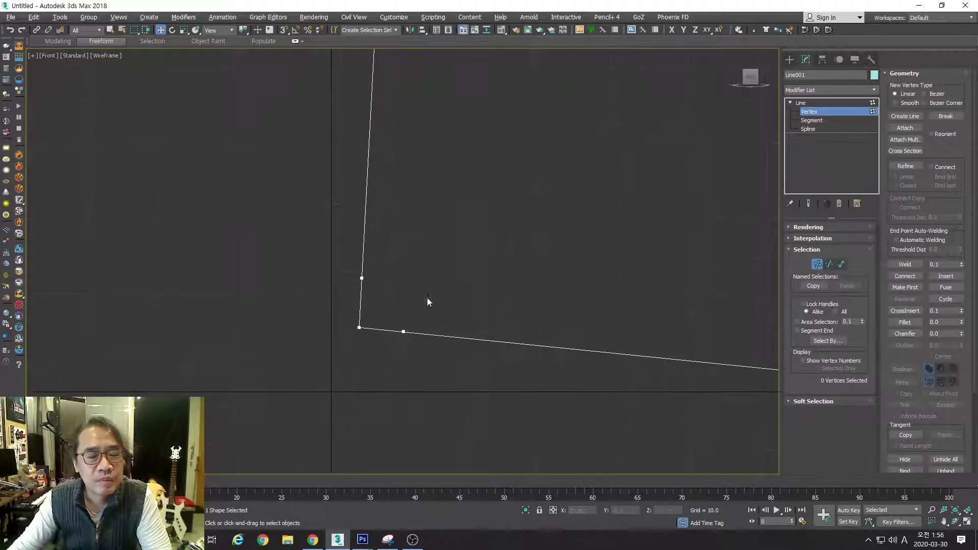
{"action": "left_click", "coordinate": [359, 328]}
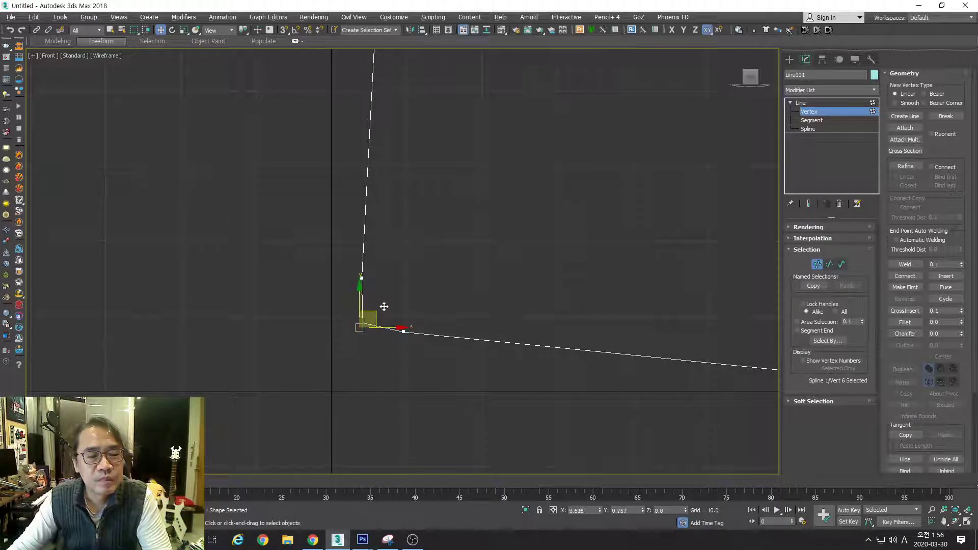
{"action": "left_click_drag", "start_coordinate": [385, 307], "coordinate": [410, 285]}
{"action": "right_click", "coordinate": [409, 289]}
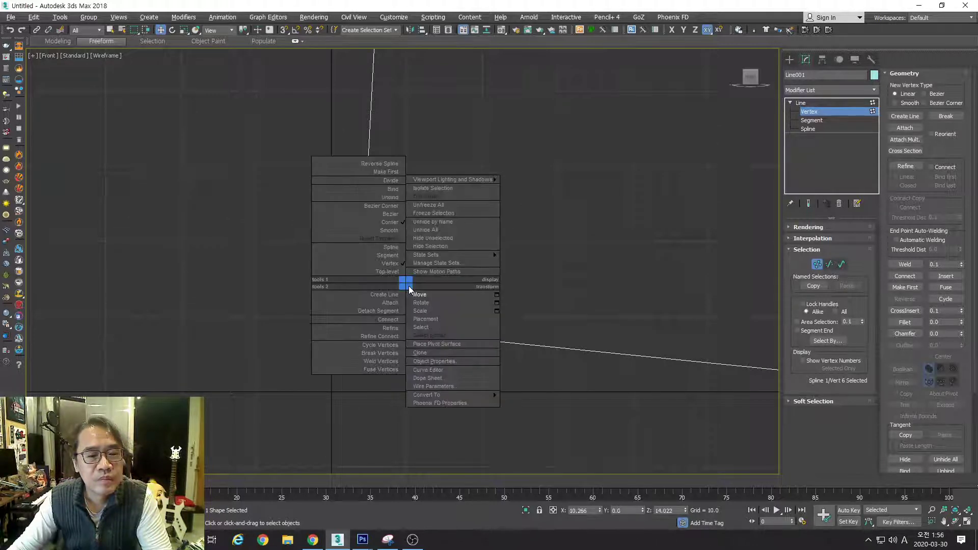
{"action": "left_click", "coordinate": [382, 206]}
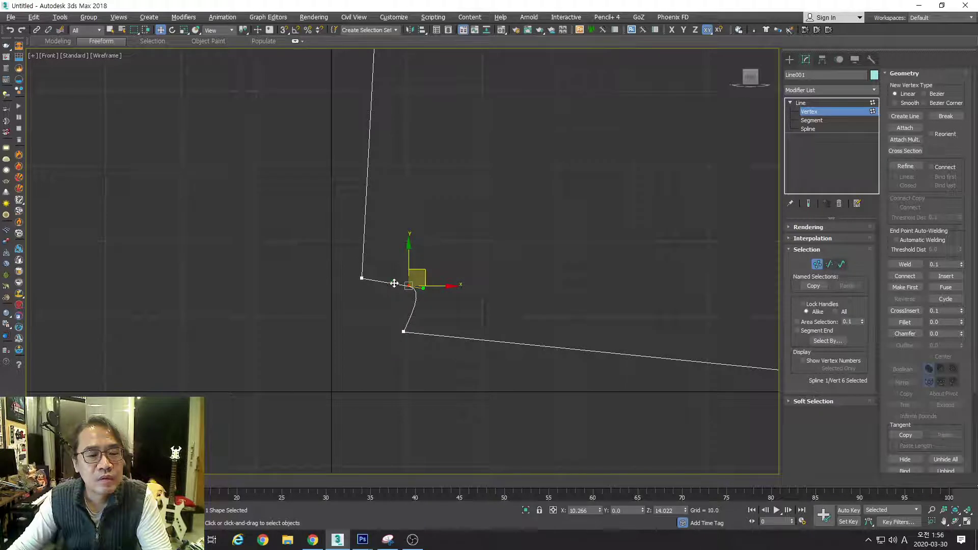
Step: Shape the stem-to-base transition into a rounded step by adjusting the Bezier vertex and shifting the neighbouring base vertex slightly outward
{"action": "left_click_drag", "start_coordinate": [393, 284], "coordinate": [415, 278]}
{"action": "left_click", "coordinate": [404, 331]}
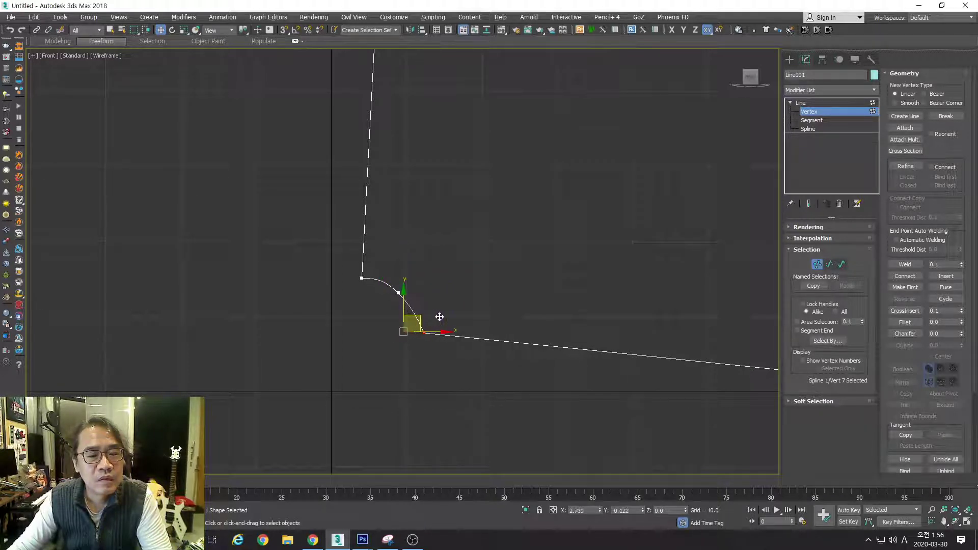
{"action": "left_click_drag", "start_coordinate": [418, 321], "coordinate": [435, 321]}
{"action": "left_click", "coordinate": [398, 292]}
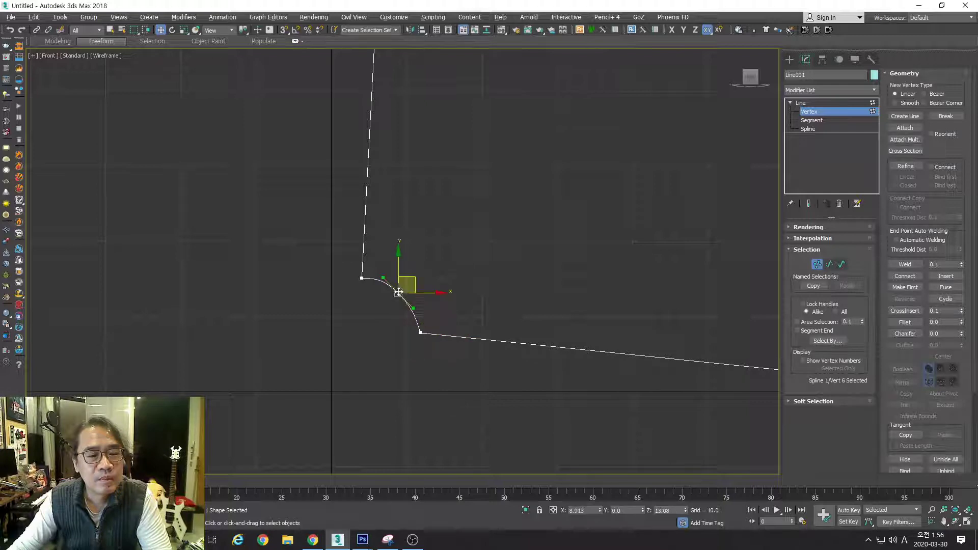
{"action": "left_click_drag", "start_coordinate": [416, 280], "coordinate": [386, 279]}
{"action": "left_click", "coordinate": [508, 295]}
{"action": "scroll", "coordinate": [527, 292], "scroll_direction": "down", "scroll_amount": 6, "text": "ctrl+alt"}
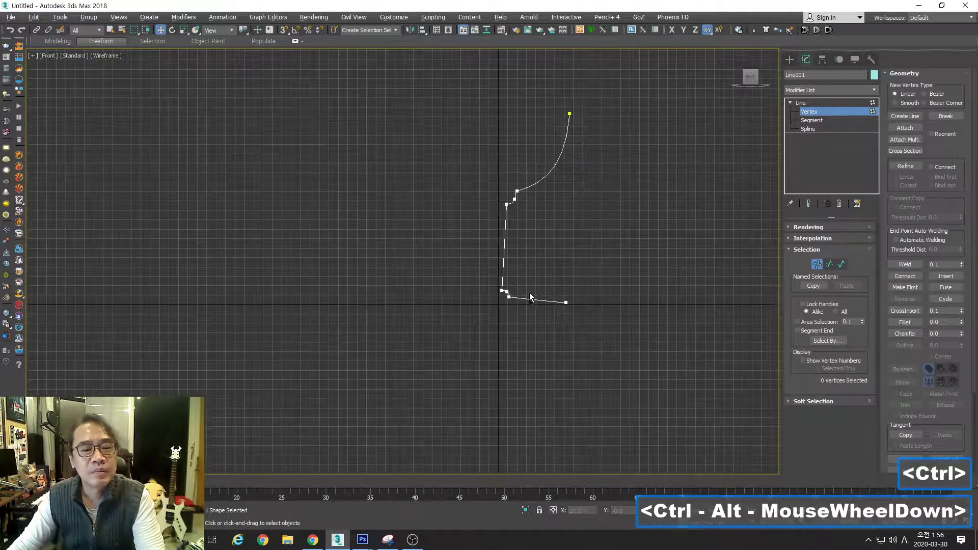
{"action": "middle_click_drag", "start_coordinate": [548, 278], "coordinate": [496, 301], "text": "ctrl+alt"}
{"action": "scroll", "coordinate": [581, 262], "scroll_direction": "up", "scroll_amount": 4, "text": "ctrl+alt"}
{"action": "scroll", "coordinate": [494, 293], "scroll_direction": "down", "scroll_amount": 2}
{"action": "scroll", "coordinate": [497, 299], "scroll_direction": "up", "scroll_amount": 1}
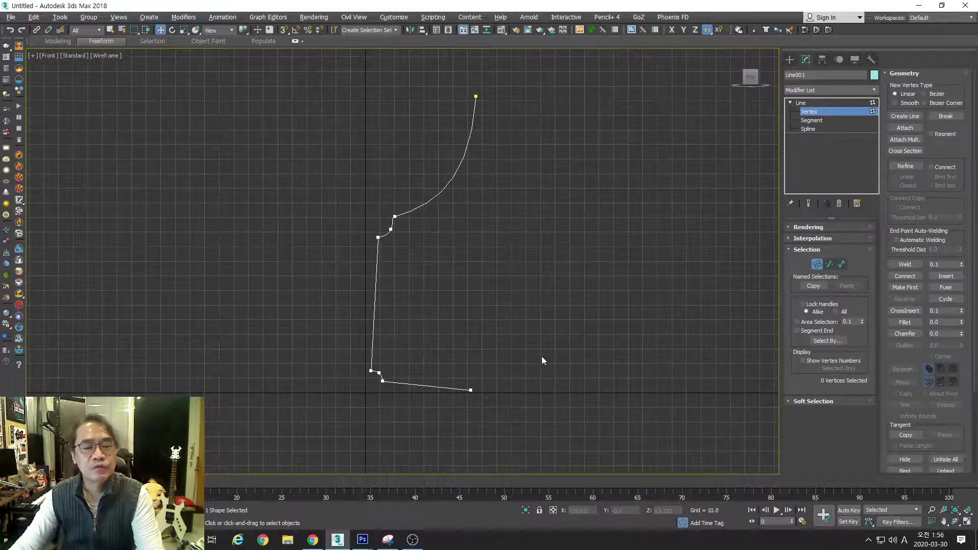
{"action": "key", "text": "g"}
{"action": "key", "text": "g"}
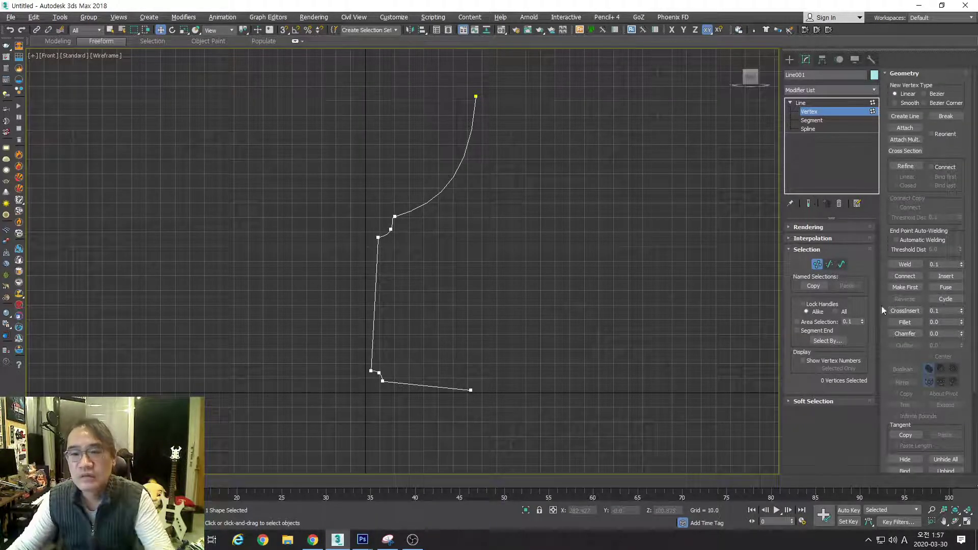
Step: Try to insert extra vertices from the rim end to trace a second wall by hand, and undo them
{"action": "left_click", "coordinate": [940, 276]}
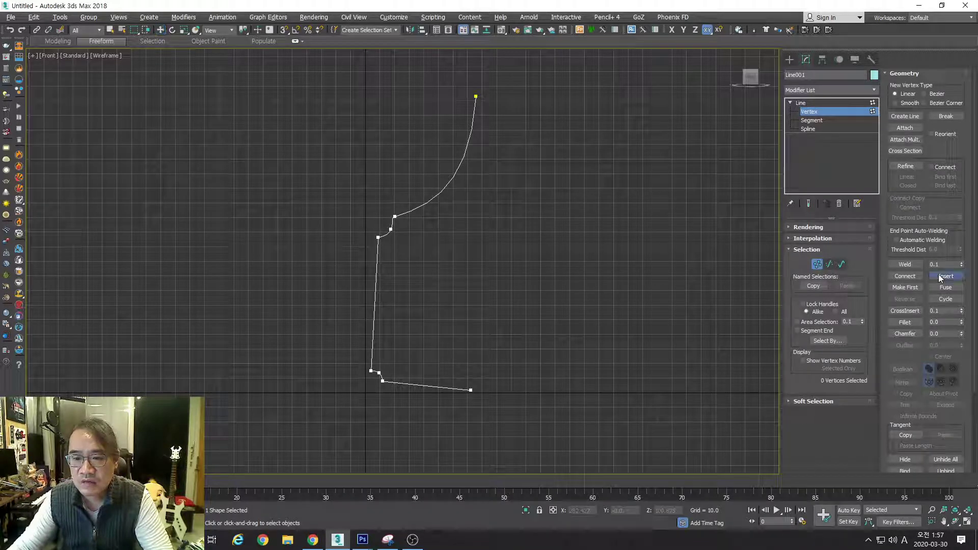
{"action": "left_click", "coordinate": [477, 95]}
{"action": "left_click", "coordinate": [440, 170]}
{"action": "left_click", "coordinate": [353, 199]}
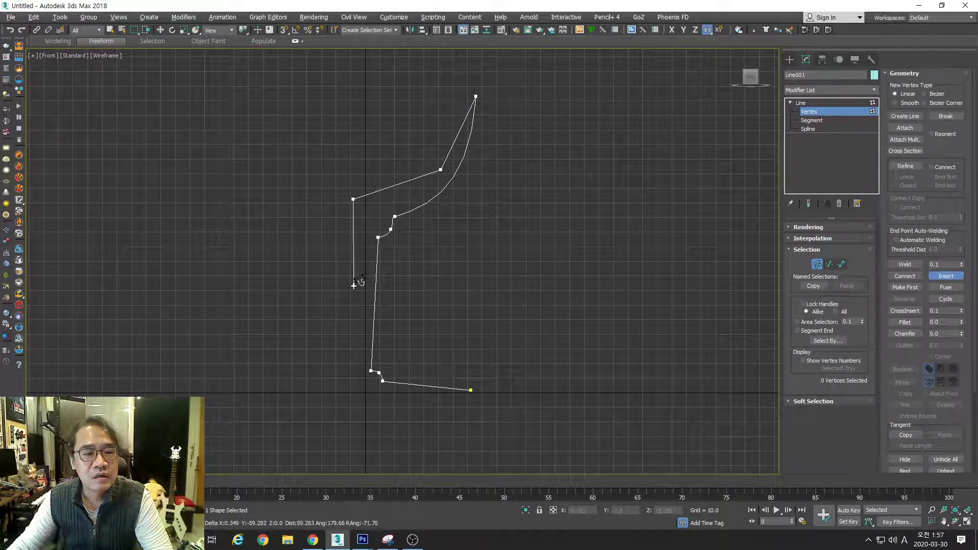
{"action": "left_click", "coordinate": [353, 286]}
{"action": "left_click", "coordinate": [324, 375]}
{"action": "left_click", "coordinate": [347, 417]}
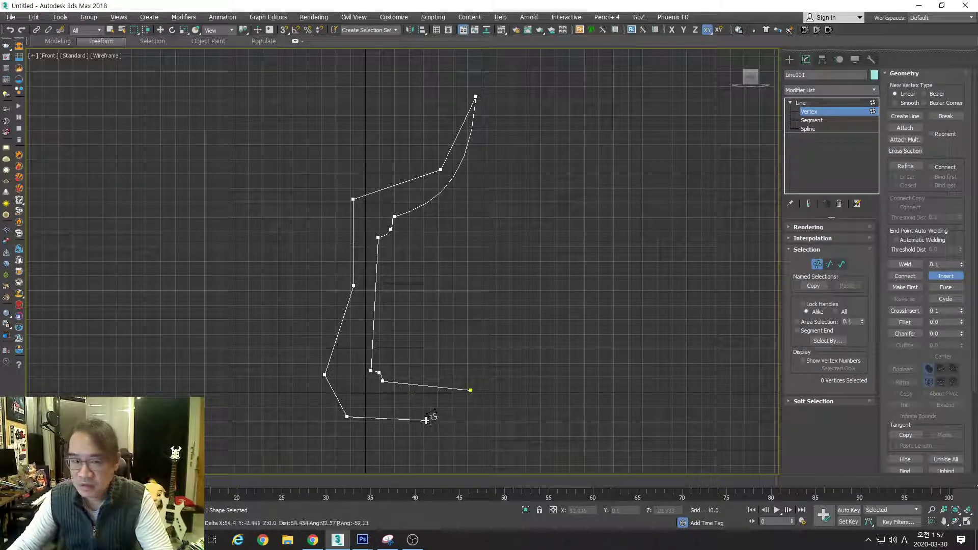
{"action": "right_click", "coordinate": [427, 420]}
{"action": "key", "text": "ctrl+z"}
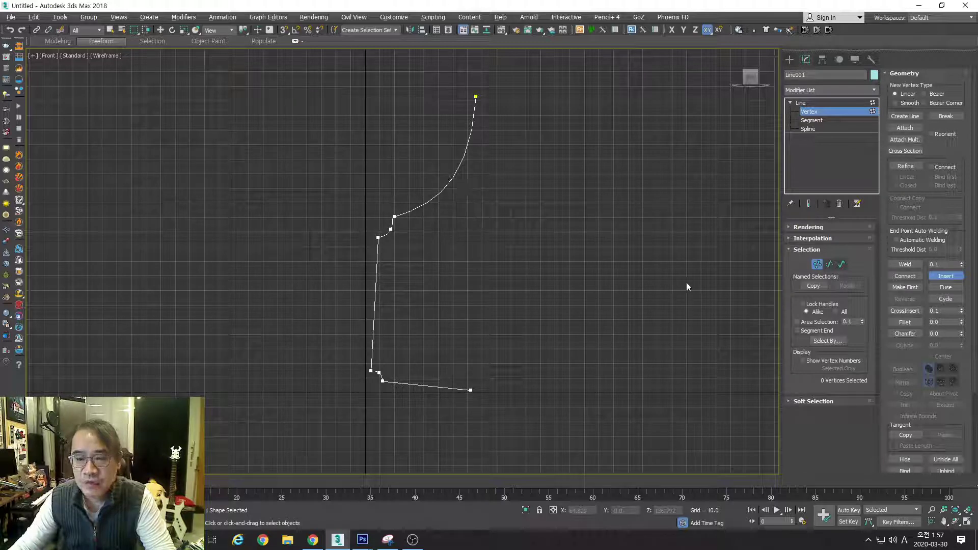
Step: Select the whole profile spline and Outline it with a thin offset toward the axis to give the glass wall thickness
{"action": "left_click", "coordinate": [843, 264]}
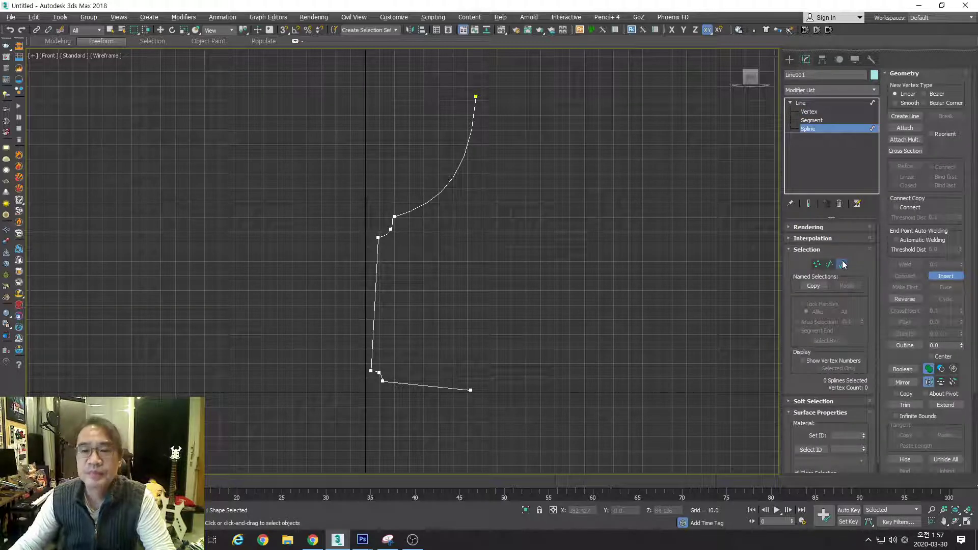
{"action": "key", "text": "w"}
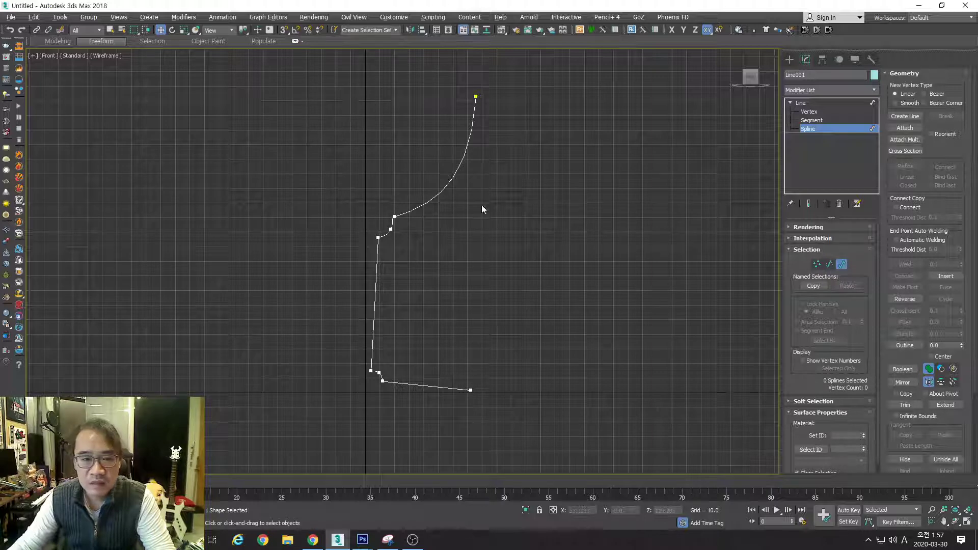
{"action": "left_click", "coordinate": [443, 189]}
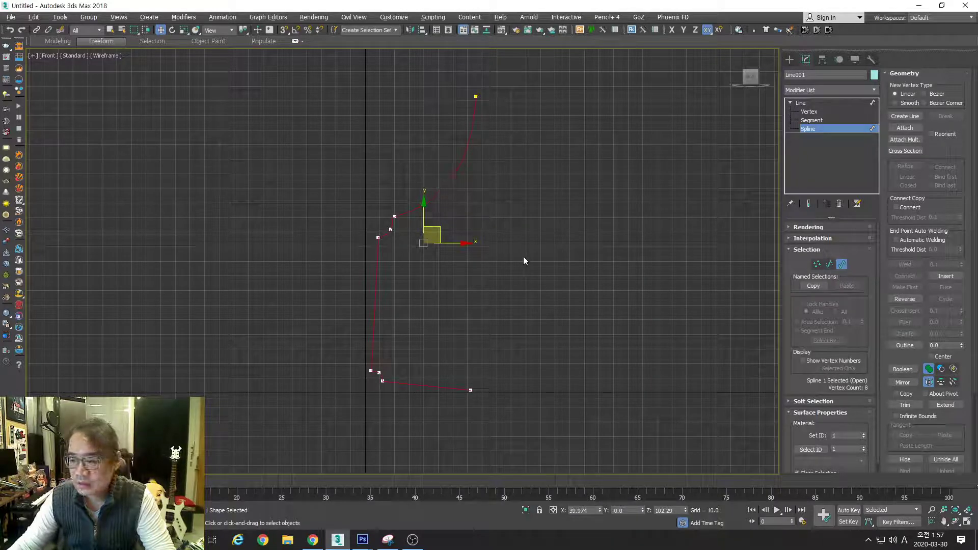
{"action": "middle_click_drag", "start_coordinate": [488, 243], "coordinate": [551, 268]}
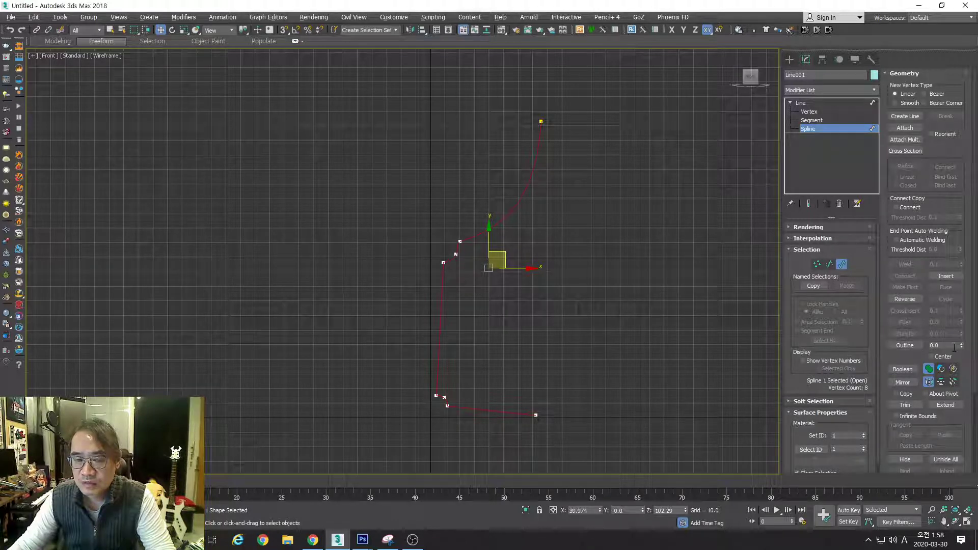
{"action": "left_click", "coordinate": [905, 344]}
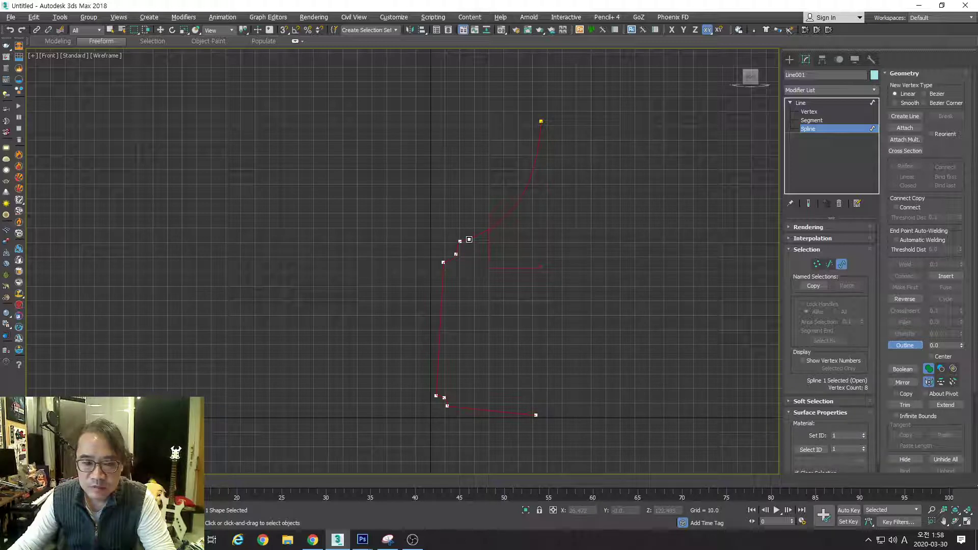
{"action": "left_click_drag", "start_coordinate": [470, 239], "coordinate": [478, 243]}
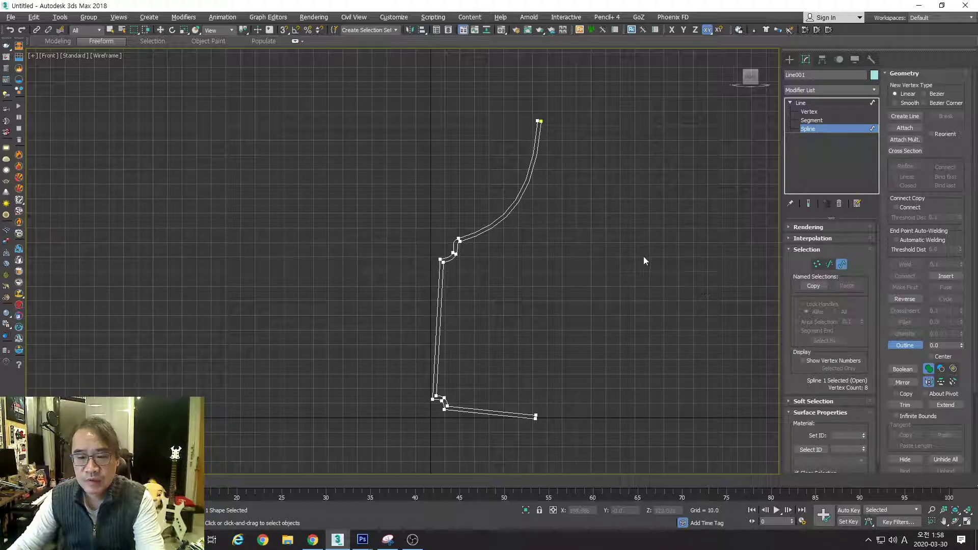
Step: Examine the double-line profile from the rim down to the base at vertex level
{"action": "left_click", "coordinate": [817, 265]}
{"action": "middle_click_drag", "start_coordinate": [627, 215], "coordinate": [626, 304]}
{"action": "key", "text": "alt+z"}
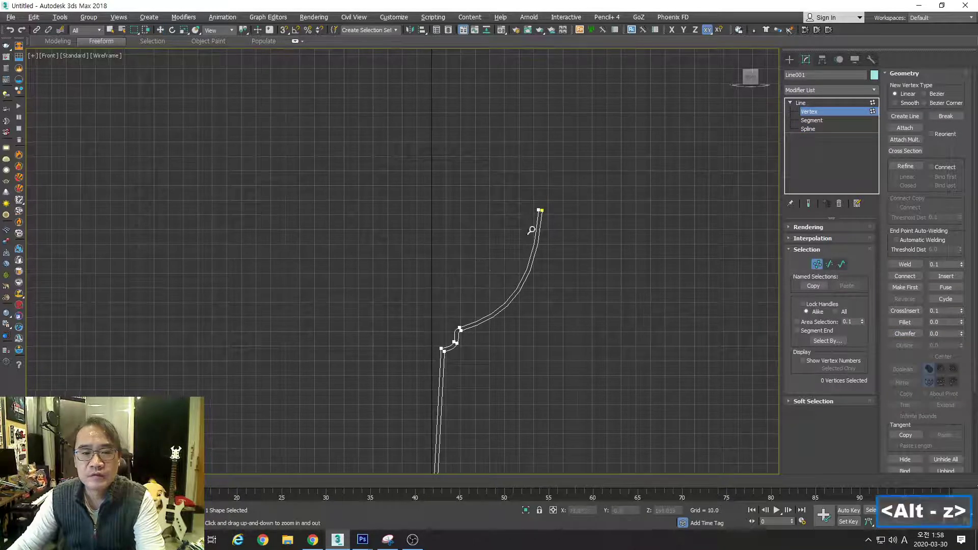
{"action": "left_click_drag", "start_coordinate": [538, 222], "coordinate": [525, 145]}
{"action": "middle_click_drag", "start_coordinate": [465, 382], "coordinate": [458, 178]}
{"action": "left_click_drag", "start_coordinate": [457, 198], "coordinate": [484, 301]}
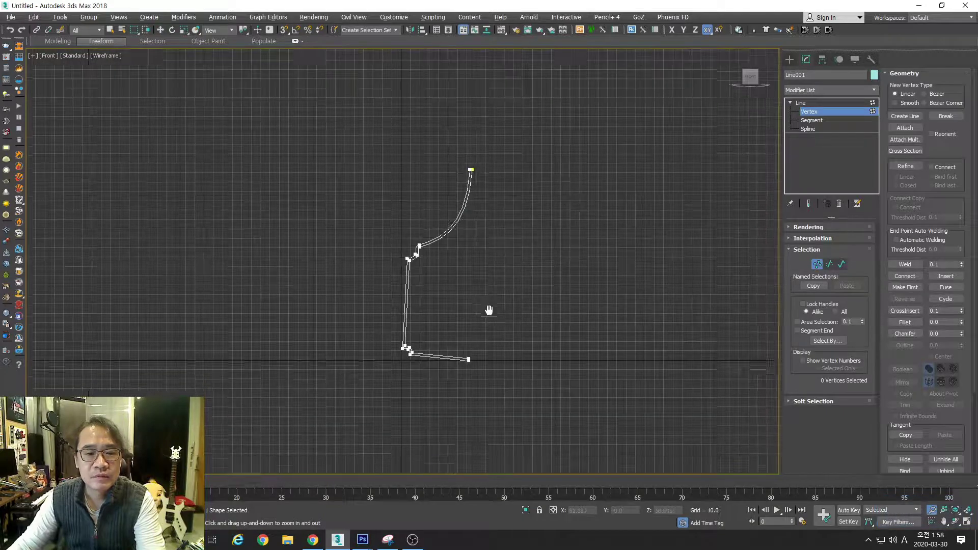
{"action": "middle_click_drag", "start_coordinate": [489, 310], "coordinate": [501, 286]}
{"action": "left_click_drag", "start_coordinate": [487, 361], "coordinate": [440, 308]}
{"action": "middle_click_drag", "start_coordinate": [423, 270], "coordinate": [510, 371]}
{"action": "left_click_drag", "start_coordinate": [452, 226], "coordinate": [465, 267]}
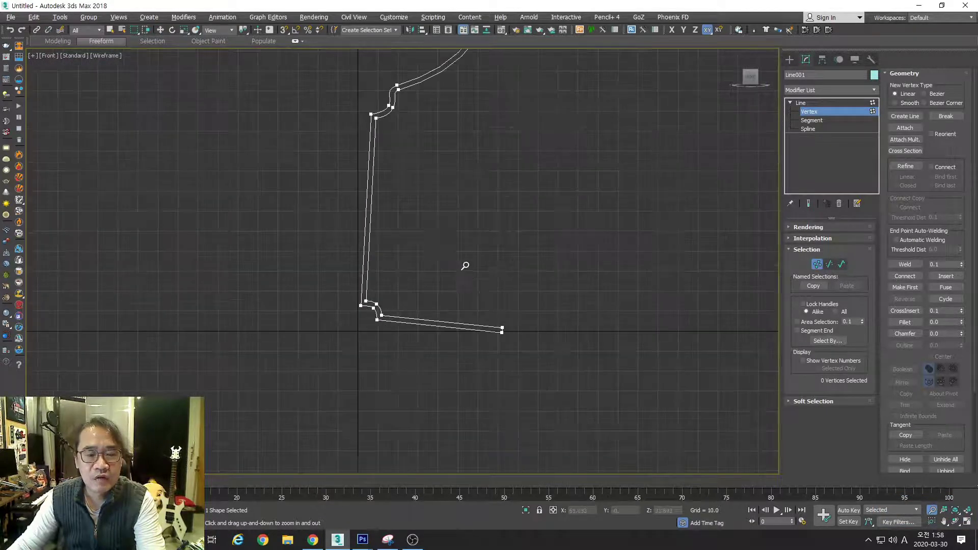
Step: Delete the axis-side middle vertex of the bowl-to-stem transition and raise the stem-top vertex below it to about Z 120.6
{"action": "middle_click_drag", "start_coordinate": [433, 221], "coordinate": [524, 336]}
{"action": "middle_click_drag", "start_coordinate": [493, 277], "coordinate": [503, 332]}
{"action": "left_click_drag", "start_coordinate": [488, 287], "coordinate": [488, 241]}
{"action": "key", "text": "w"}
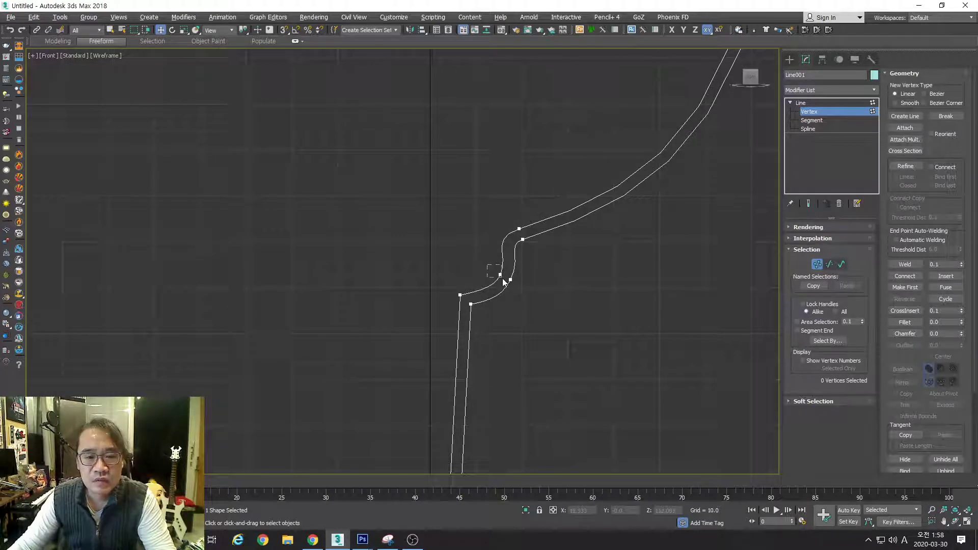
{"action": "left_click", "coordinate": [502, 276]}
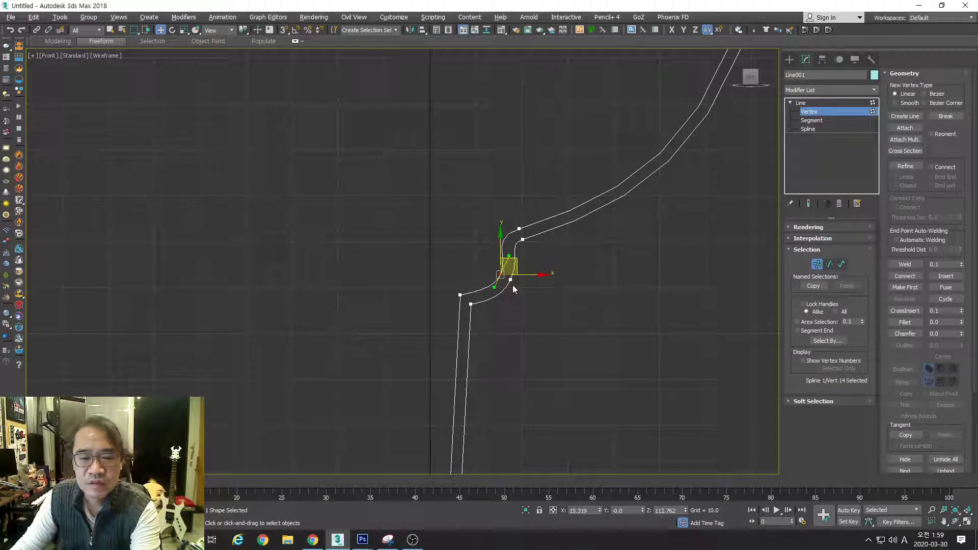
{"action": "key", "text": "Delete"}
{"action": "left_click", "coordinate": [461, 294]}
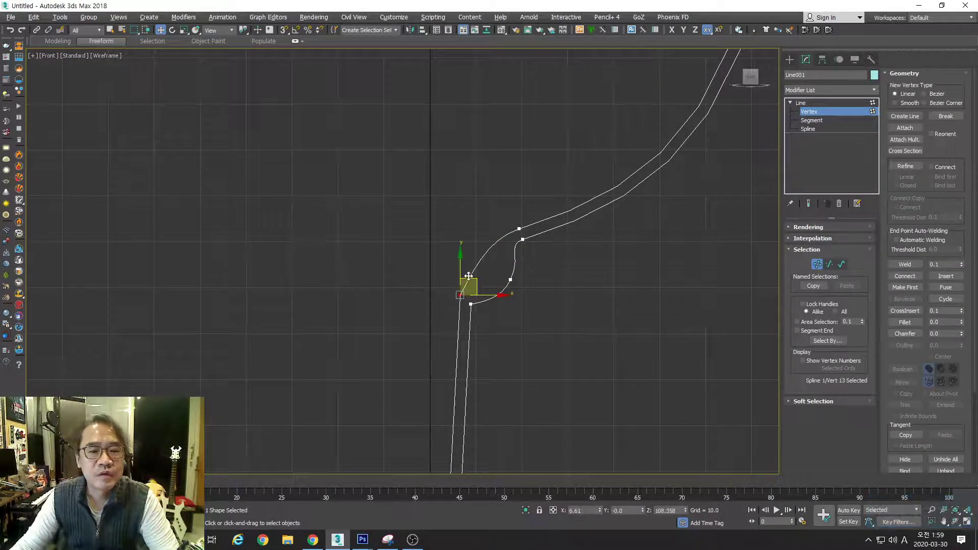
{"action": "left_click_drag", "start_coordinate": [461, 275], "coordinate": [457, 208]}
Step: Delete the axis-side middle vertex of the stem-to-base transition and lower the neighbouring stem-bottom vertex to about Z 8
{"action": "middle_click_drag", "start_coordinate": [522, 420], "coordinate": [512, 292]}
{"action": "scroll", "coordinate": [496, 236], "scroll_direction": "down", "scroll_amount": 2}
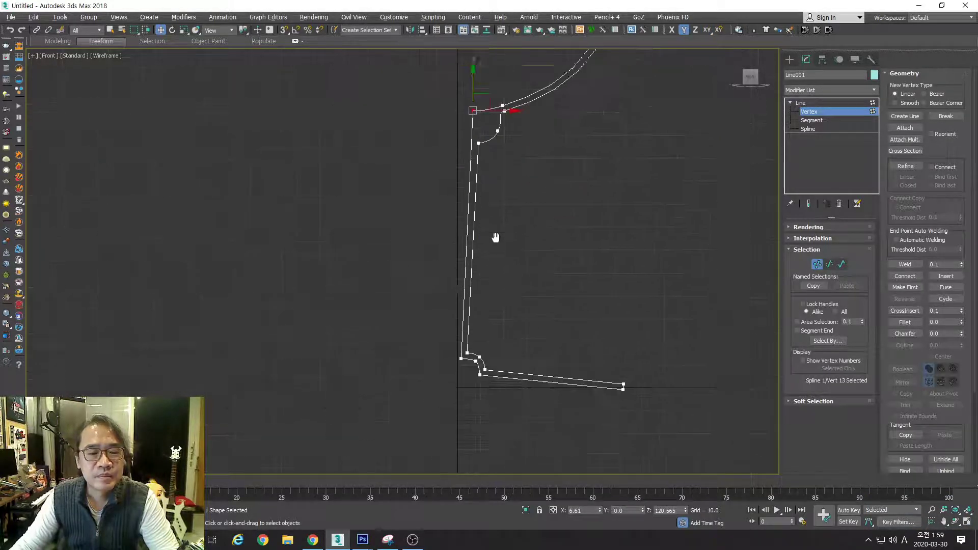
{"action": "scroll", "coordinate": [468, 365], "scroll_direction": "up", "scroll_amount": 3}
{"action": "left_click", "coordinate": [488, 320]}
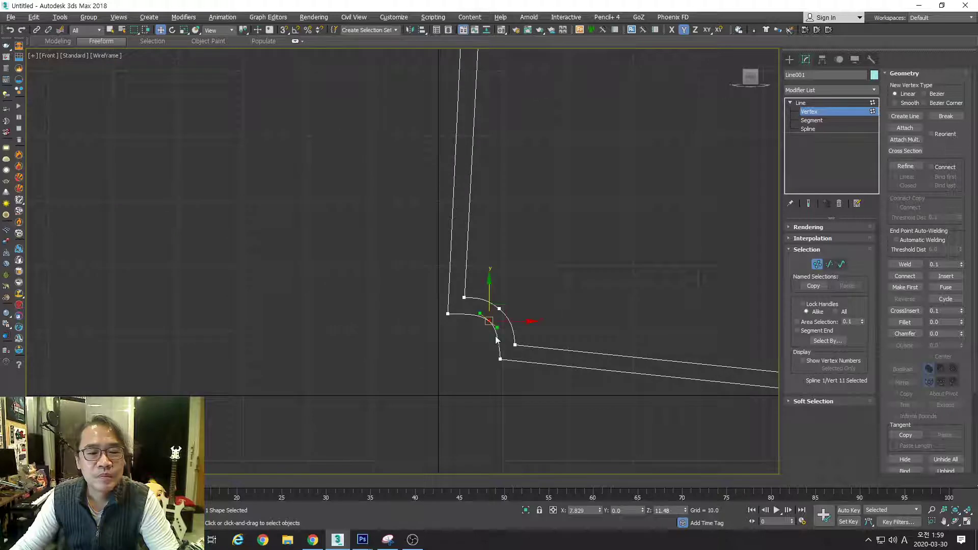
{"action": "key", "text": "Delete"}
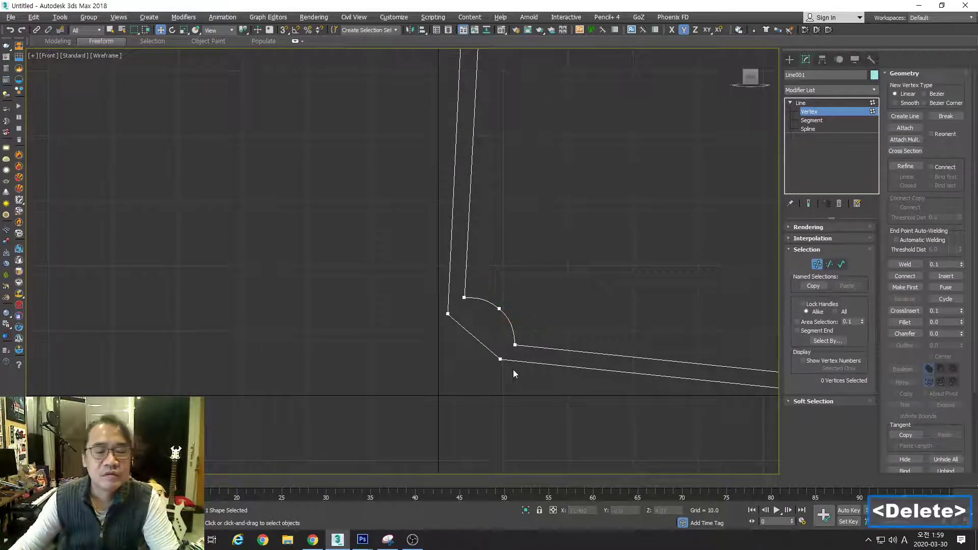
{"action": "left_click", "coordinate": [448, 315]}
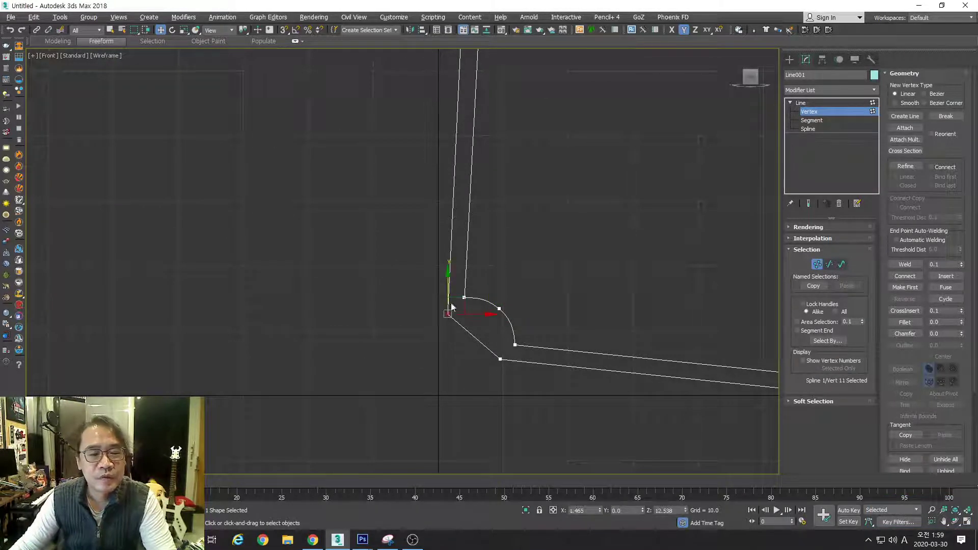
{"action": "left_click_drag", "start_coordinate": [447, 277], "coordinate": [445, 306]}
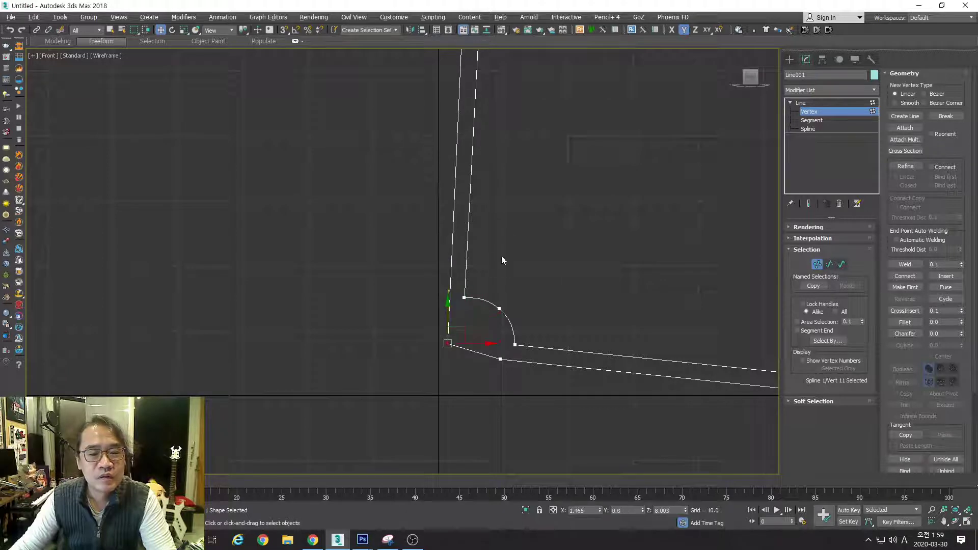
Step: Move the axis-side vertex at the stem's top horizontally toward the axis to about X 1.4, straightening the stem's centre line
{"action": "middle_click_drag", "start_coordinate": [502, 256], "coordinate": [520, 315]}
{"action": "scroll", "coordinate": [514, 234], "scroll_direction": "down", "scroll_amount": 4}
{"action": "middle_click_drag", "start_coordinate": [514, 233], "coordinate": [535, 221]}
{"action": "left_click", "coordinate": [512, 123]}
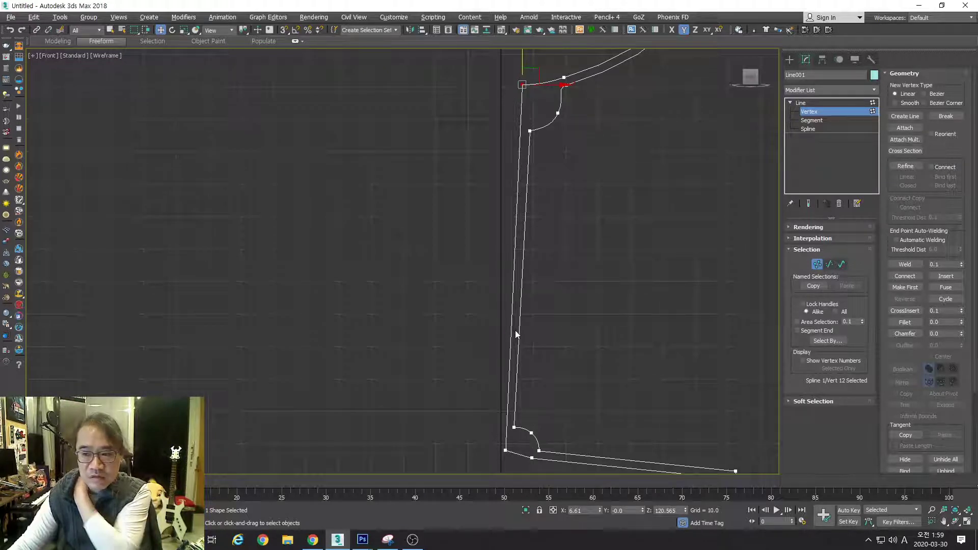
{"action": "left_click_drag", "start_coordinate": [554, 86], "coordinate": [520, 87]}
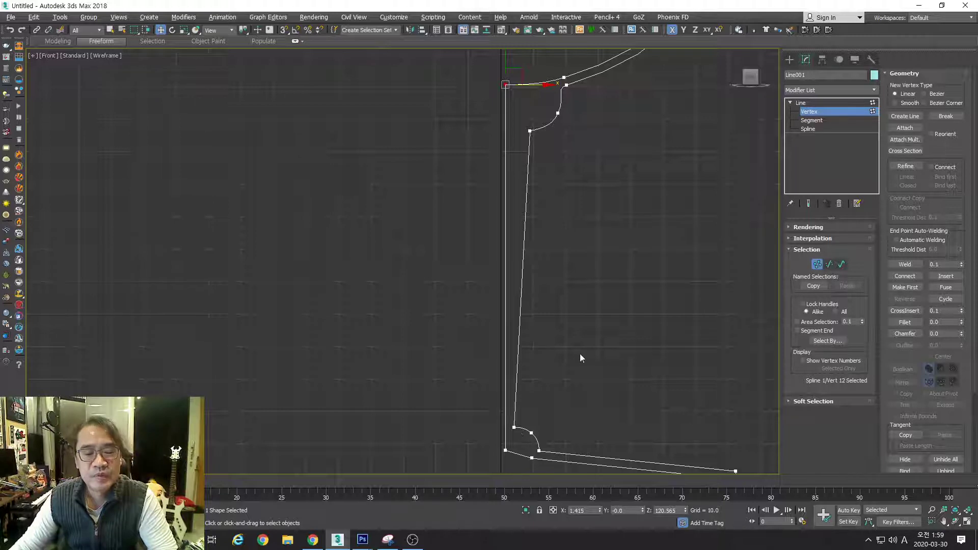
{"action": "scroll", "coordinate": [542, 329], "scroll_direction": "down", "scroll_amount": 2}
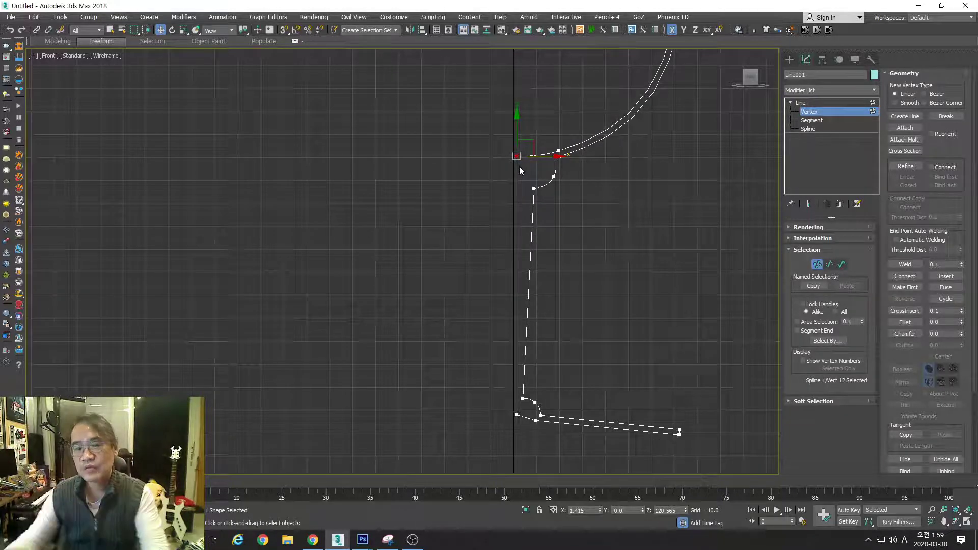
{"action": "middle_click_drag", "start_coordinate": [591, 218], "coordinate": [561, 264]}
{"action": "left_click", "coordinate": [543, 264]}
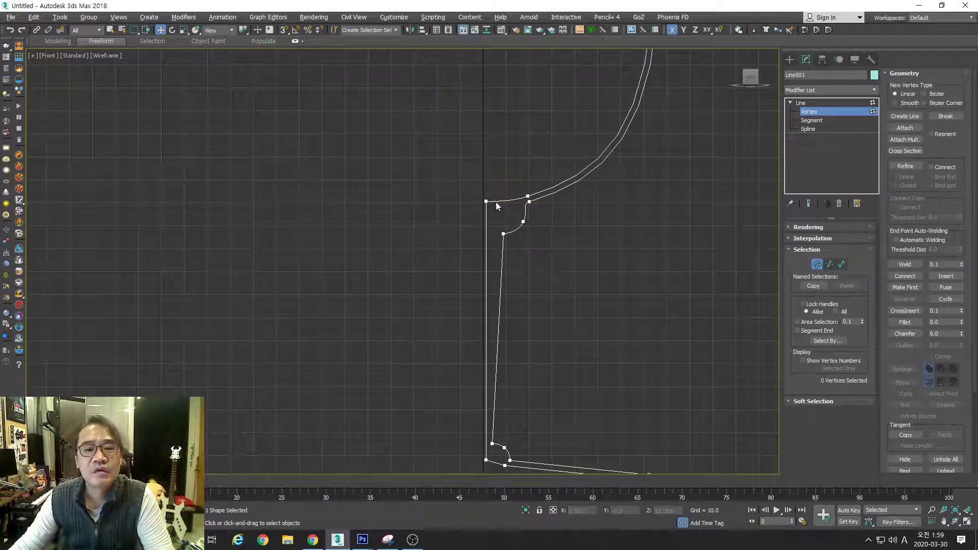
Step: Shift the two lower vertices of the outer bowl-to-stem transition slightly inward along X to slim the stem's top
{"action": "middle_click_drag", "start_coordinate": [496, 205], "coordinate": [489, 243]}
{"action": "left_click_drag", "start_coordinate": [491, 256], "coordinate": [526, 298]}
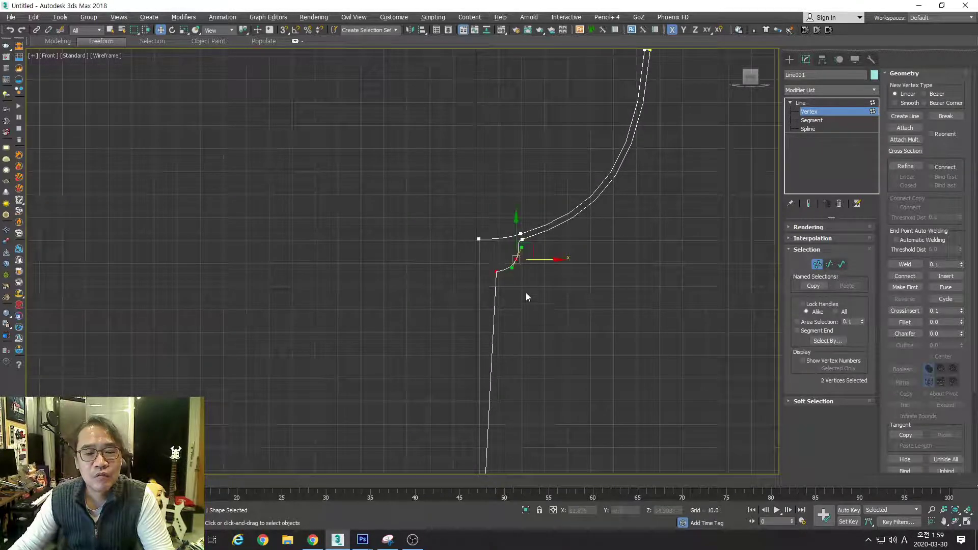
{"action": "middle_click_drag", "start_coordinate": [526, 297], "coordinate": [524, 252]}
{"action": "left_click_drag", "start_coordinate": [465, 425], "coordinate": [524, 405]}
{"action": "left_click", "coordinate": [521, 296]}
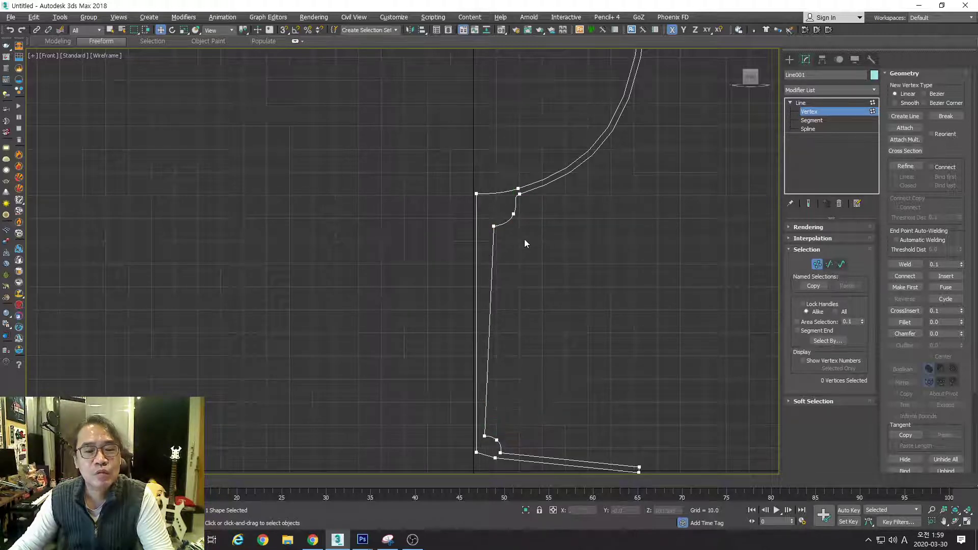
{"action": "left_click_drag", "start_coordinate": [526, 240], "coordinate": [476, 211]}
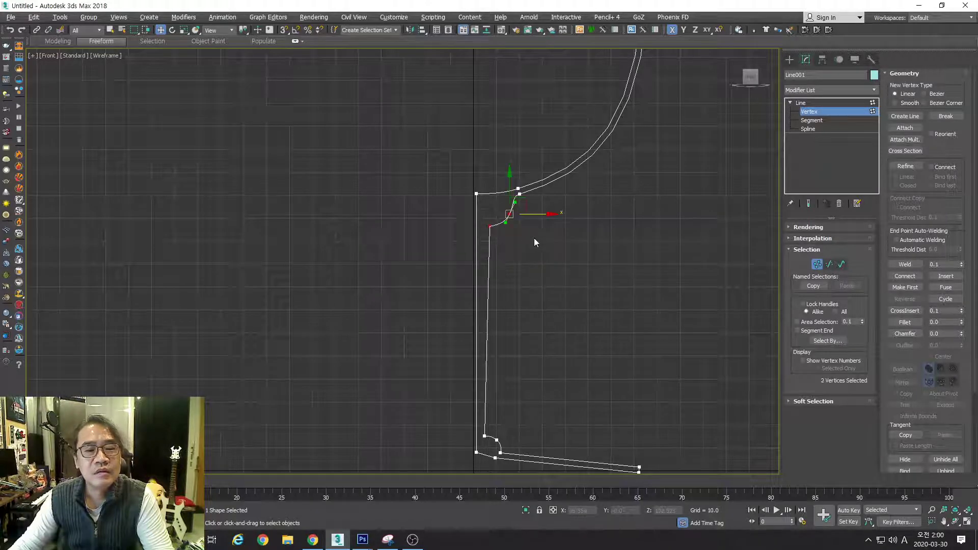
Step: Raise the same two outer transition vertices slightly toward the bowl along the vertical axis
{"action": "middle_click_drag", "start_coordinate": [528, 261], "coordinate": [533, 283]}
{"action": "key", "text": "alt+z"}
{"action": "left_click_drag", "start_coordinate": [531, 275], "coordinate": [528, 233]}
{"action": "right_click", "coordinate": [528, 232]}
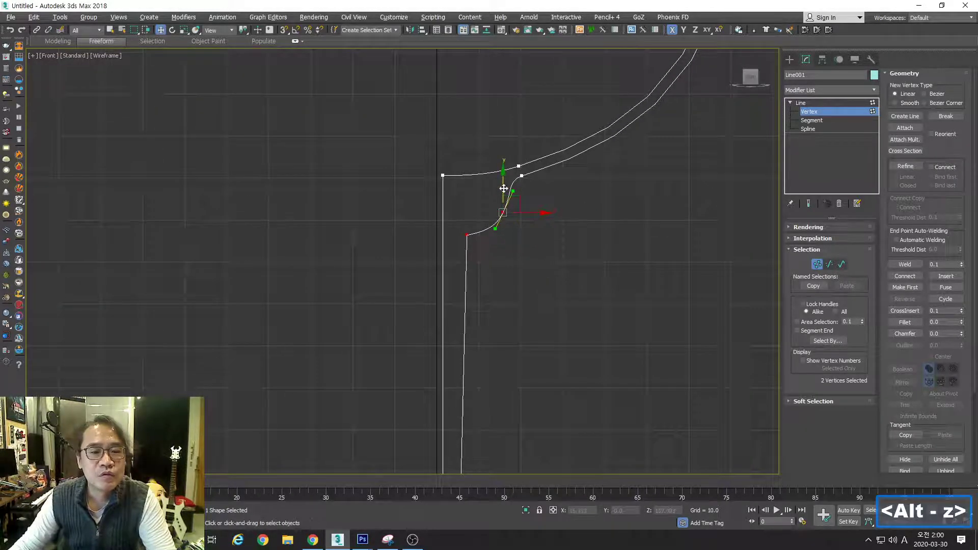
{"action": "left_click_drag", "start_coordinate": [504, 188], "coordinate": [504, 178]}
{"action": "left_click", "coordinate": [514, 187]}
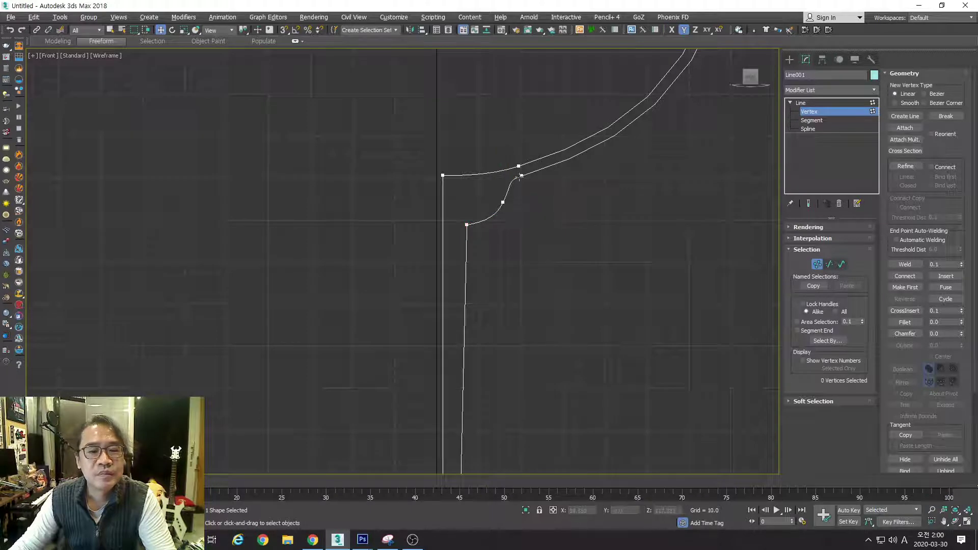
Step: Tilt the Bezier handles of the outer transition's middle vertex slightly outward to soften the curve under the bowl
{"action": "left_click", "coordinate": [503, 202]}
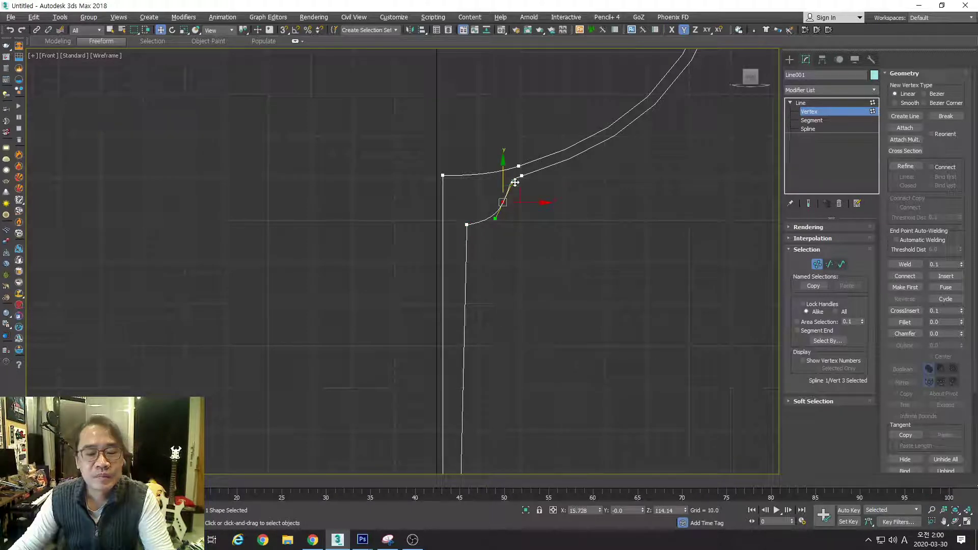
{"action": "key", "text": "F8"}
{"action": "left_click_drag", "start_coordinate": [516, 185], "coordinate": [518, 187]}
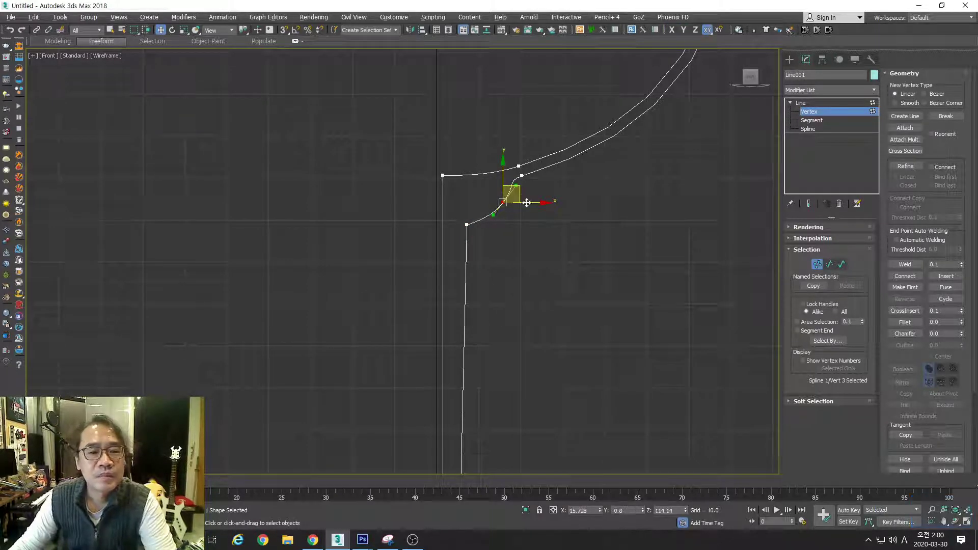
{"action": "left_click", "coordinate": [526, 188]}
Step: Raise the vertex at the top of the stem's outer line slightly, and leave vertex editing for the whole line
{"action": "left_click", "coordinate": [467, 225]}
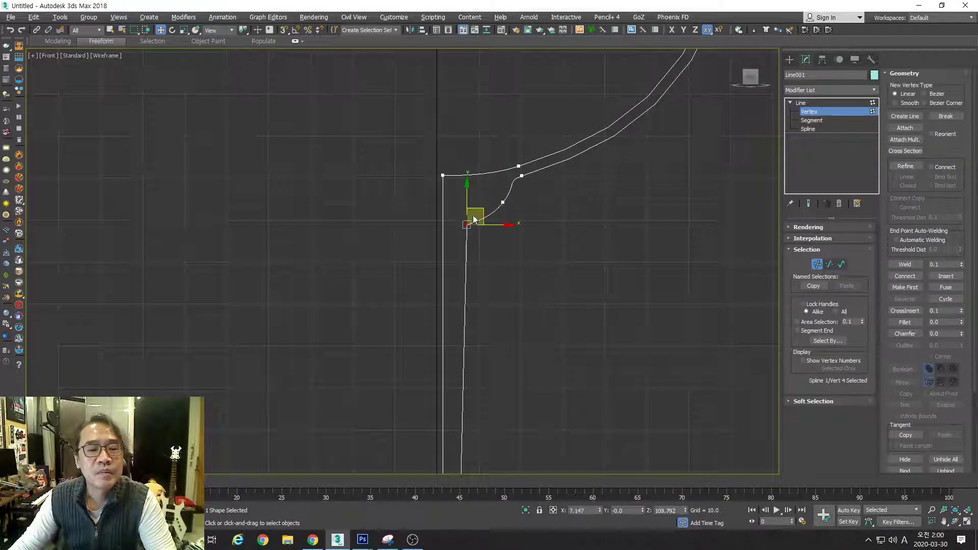
{"action": "left_click_drag", "start_coordinate": [467, 199], "coordinate": [467, 195]}
{"action": "left_click", "coordinate": [551, 220]}
{"action": "scroll", "coordinate": [551, 221], "scroll_direction": "down", "scroll_amount": 4}
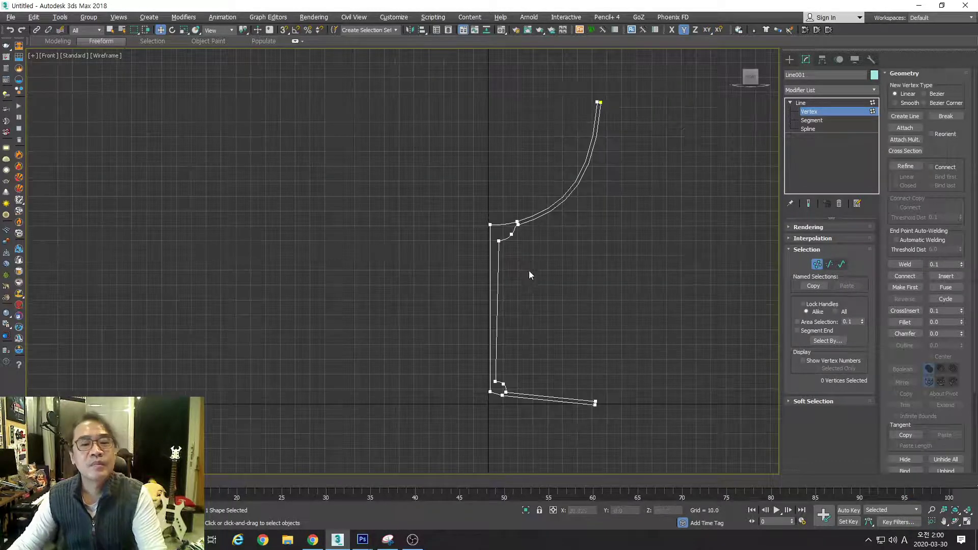
{"action": "left_click", "coordinate": [817, 264]}
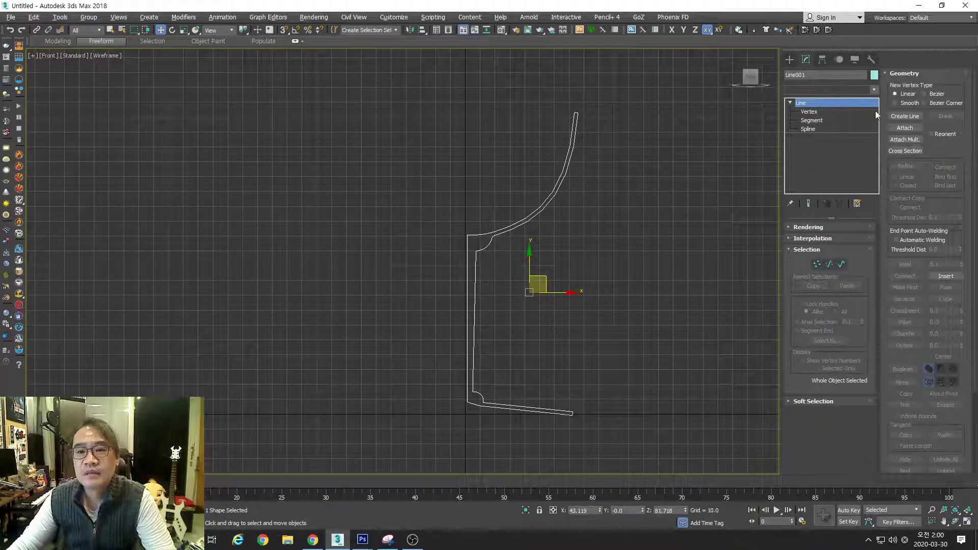
{"action": "left_click", "coordinate": [874, 90]}
{"action": "left_click_drag", "start_coordinate": [875, 110], "coordinate": [879, 188]}
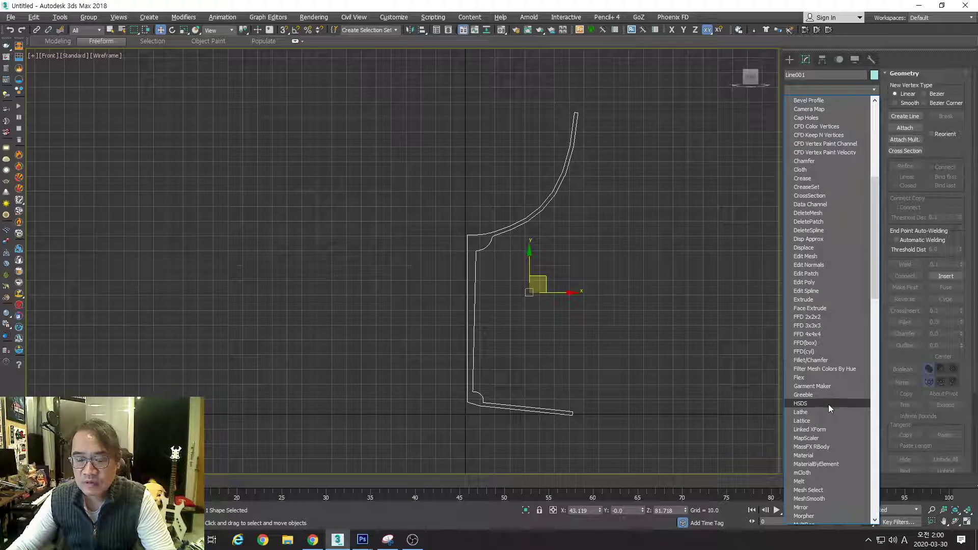
{"action": "left_click_drag", "start_coordinate": [873, 283], "coordinate": [872, 326]}
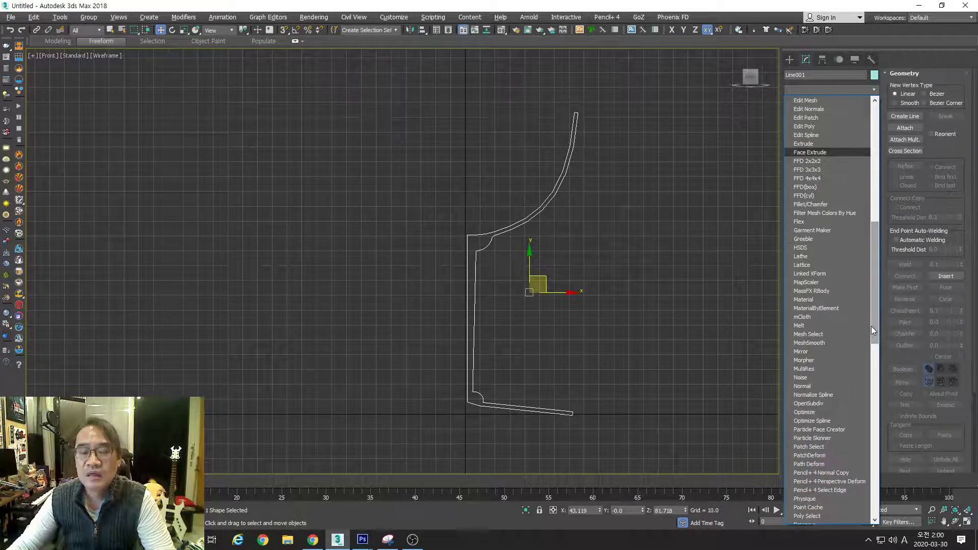
{"action": "left_click", "coordinate": [805, 258]}
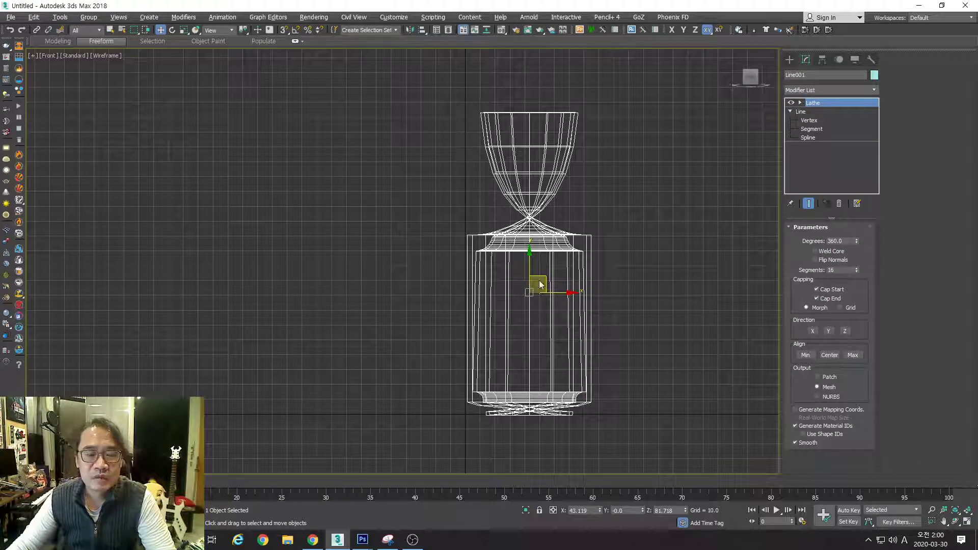
{"action": "left_click", "coordinate": [840, 204]}
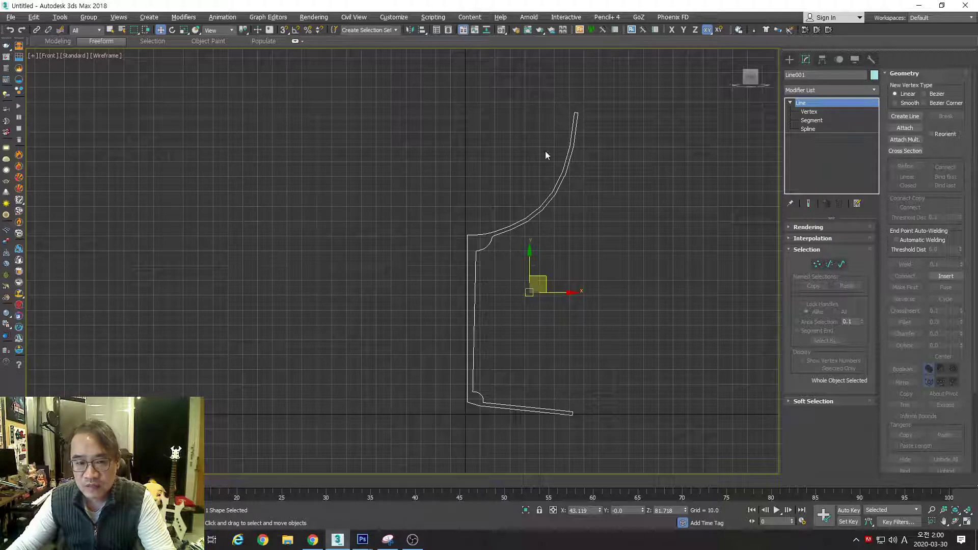
Step: Apply a Lathe modifier to the glass profile line and display the revolved shape in the perspective view with edged faces
{"action": "left_click", "coordinate": [875, 91]}
{"action": "left_click_drag", "start_coordinate": [872, 124], "coordinate": [875, 203]}
{"action": "scroll", "coordinate": [820, 397], "scroll_direction": "down", "scroll_amount": 7}
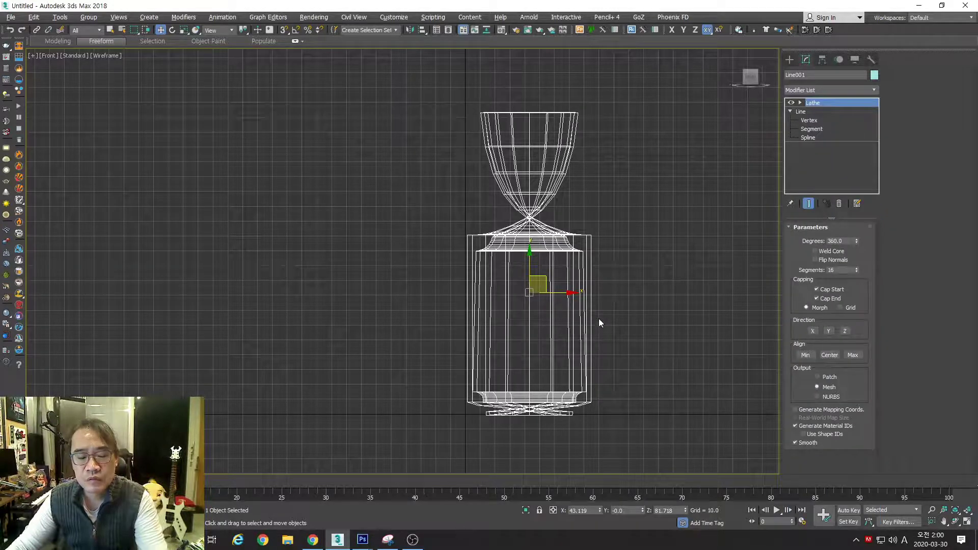
{"action": "key", "text": "alt+w"}
{"action": "right_click", "coordinate": [670, 359]}
{"action": "key", "text": "alt+w"}
{"action": "key", "text": "ctrl+shift+z"}
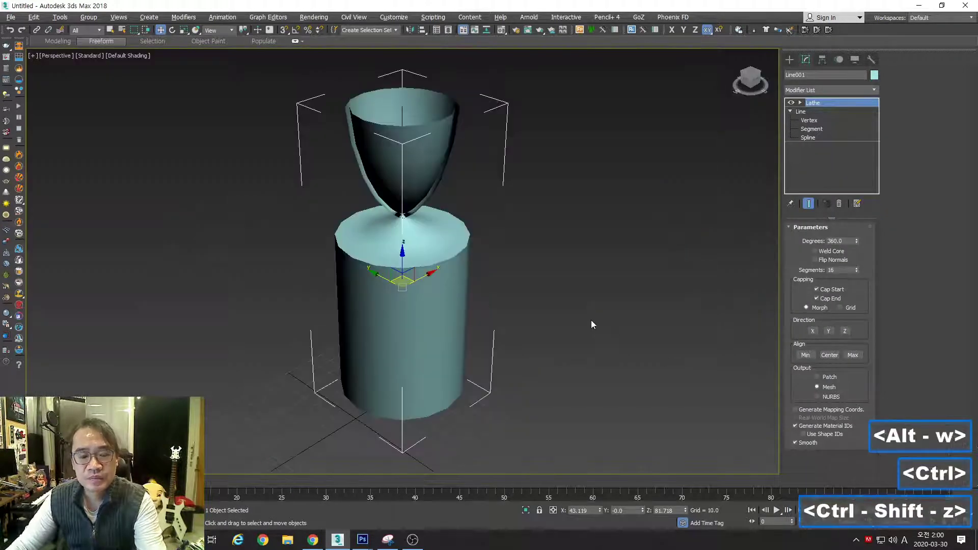
{"action": "key", "text": "F4"}
{"action": "key", "text": "alt+w"}
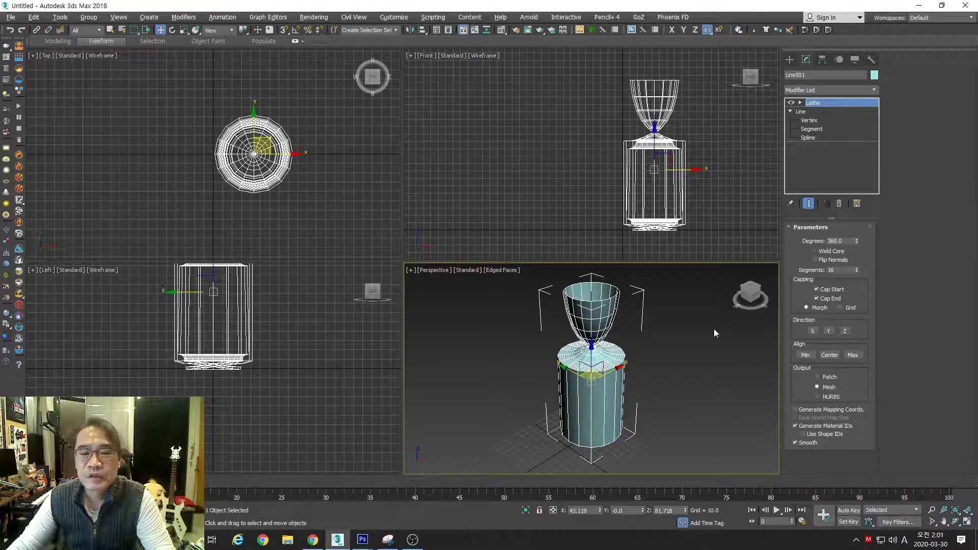
Step: Align the Lathe axis to the profile's Min edge, hiding the Lathe result during the change and showing it again
{"action": "left_click", "coordinate": [794, 103]}
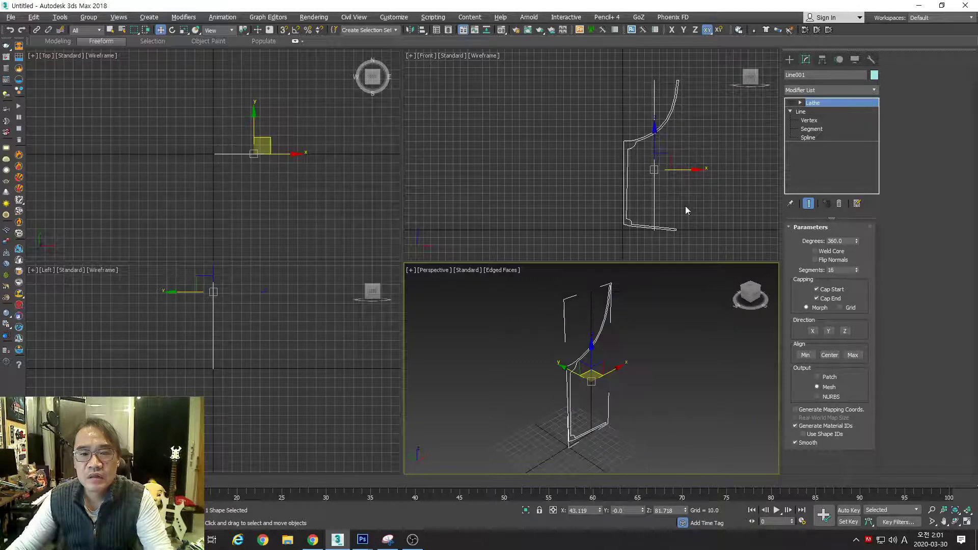
{"action": "key", "text": "alt+w"}
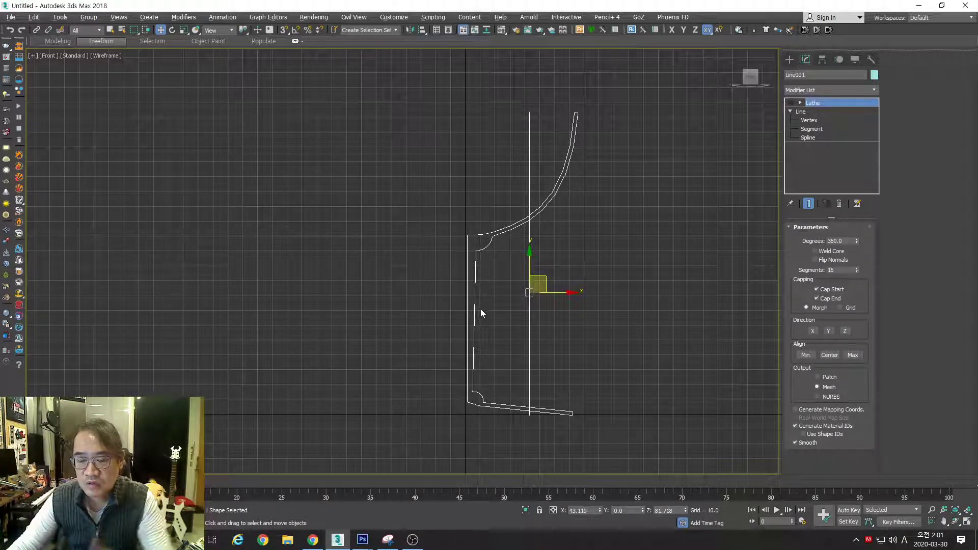
{"action": "left_click", "coordinate": [805, 355]}
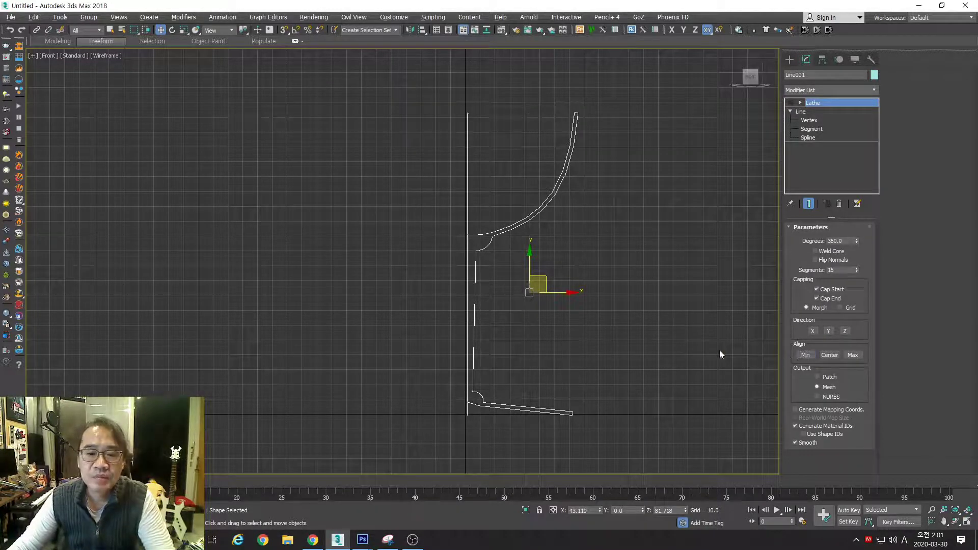
{"action": "left_click", "coordinate": [791, 103]}
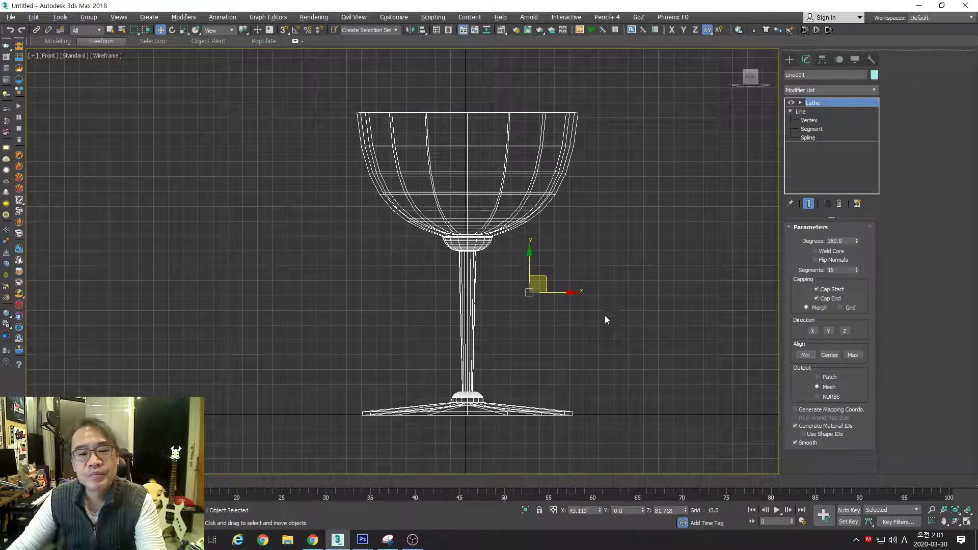
{"action": "key", "text": "alt+w"}
{"action": "key", "text": "alt+w"}
{"action": "middle_click_drag", "start_coordinate": [518, 341], "coordinate": [571, 296]}
{"action": "left_click_drag", "start_coordinate": [570, 296], "coordinate": [555, 326], "text": "alt"}
{"action": "middle_click_drag", "start_coordinate": [556, 326], "coordinate": [532, 305], "text": "alt"}
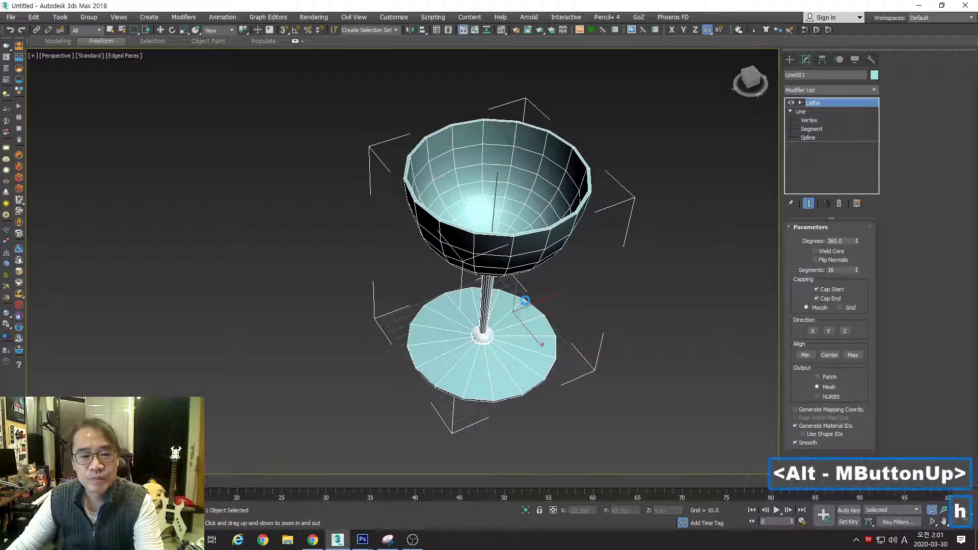
Step: Hide the selection brackets around the glass and turn off edged faces in the perspective view
{"action": "key", "text": "h"}
{"action": "key", "text": "j"}
{"action": "left_click", "coordinate": [299, 9]}
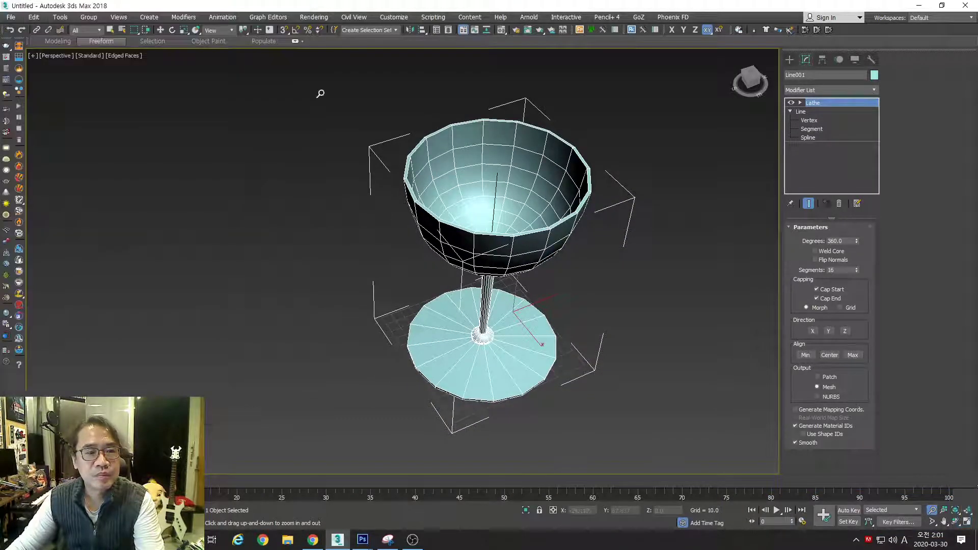
{"action": "key", "text": "alt+z"}
{"action": "left_click_drag", "start_coordinate": [528, 264], "coordinate": [471, 265]}
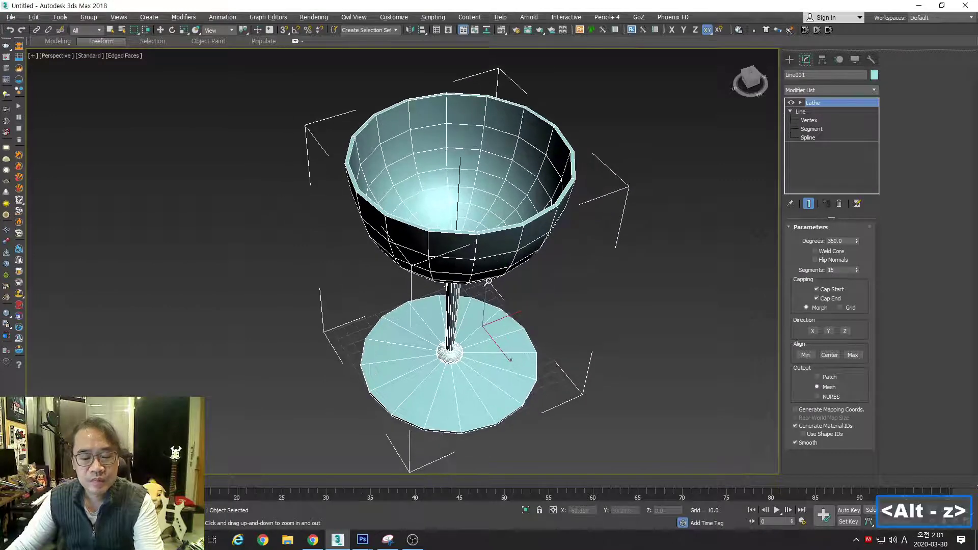
{"action": "key", "text": "j"}
{"action": "key", "text": "F4"}
{"action": "key", "text": "F4"}
{"action": "key", "text": "F4"}
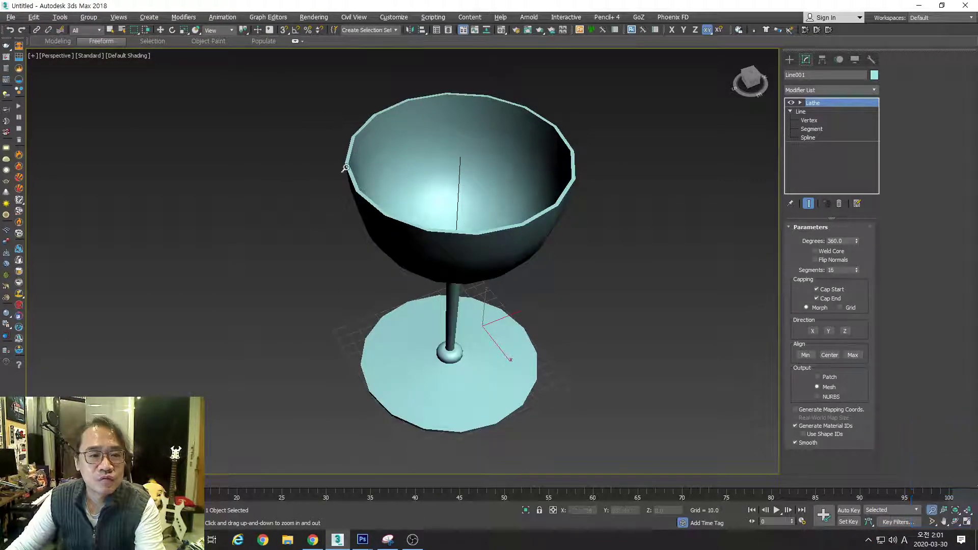
Step: Set the Lathe segments to 32 and compare the glass with and without edged faces
{"action": "left_click", "coordinate": [844, 268]}
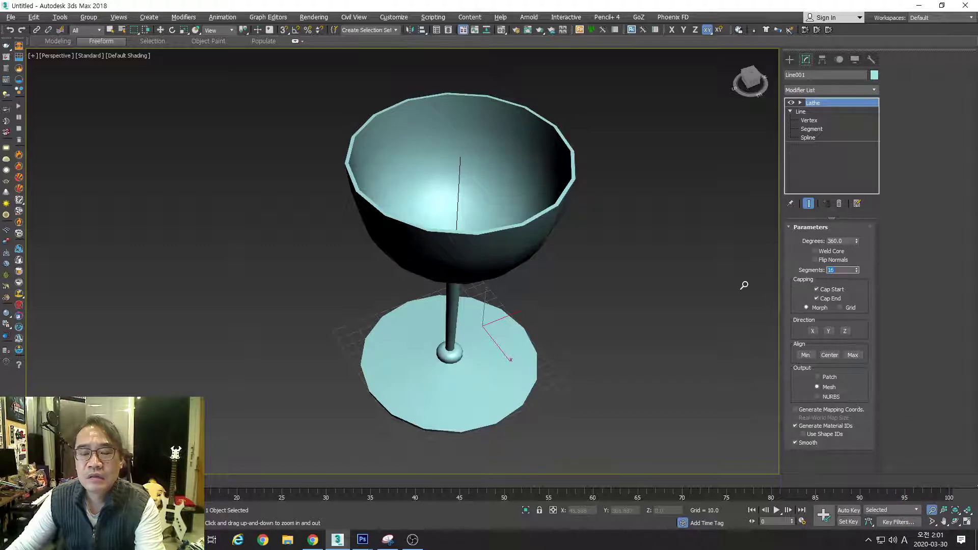
{"action": "key", "text": "F4"}
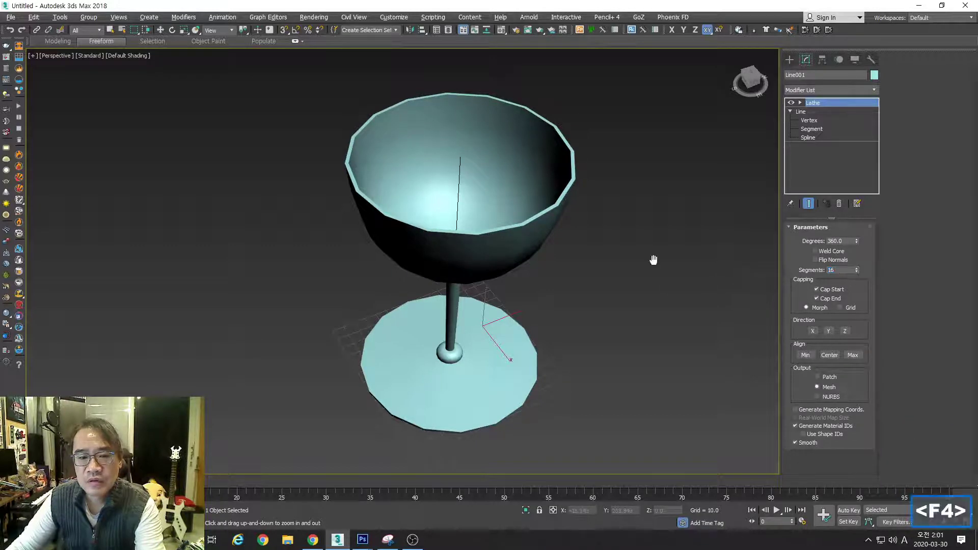
{"action": "key", "text": "F4"}
{"action": "double_click", "coordinate": [836, 270]}
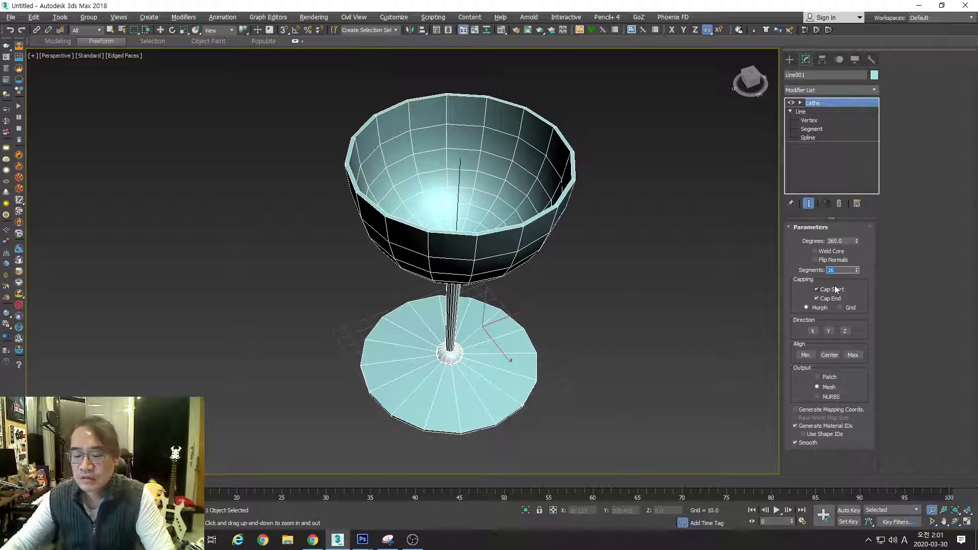
{"action": "type", "text": "32"}
{"action": "key", "text": "Return"}
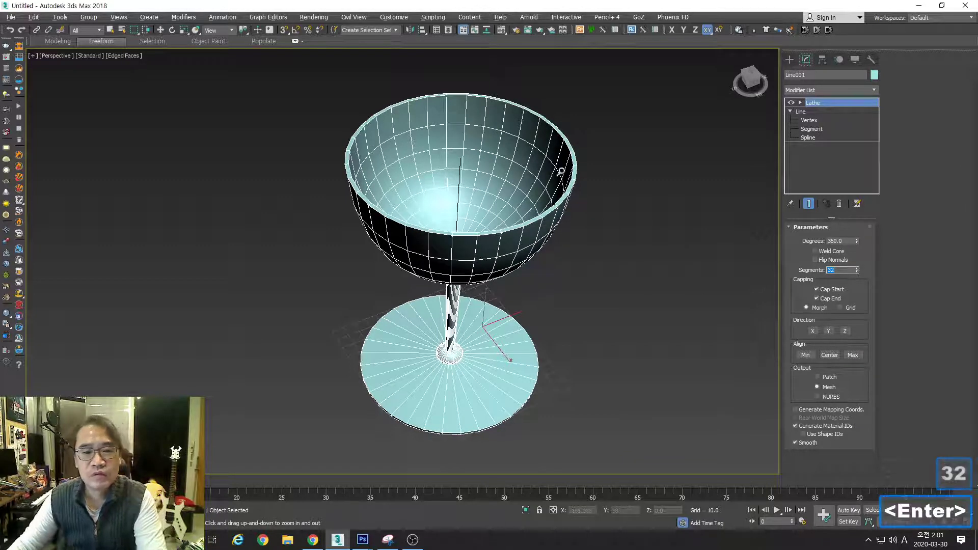
{"action": "key", "text": "F4"}
{"action": "key", "text": "F4"}
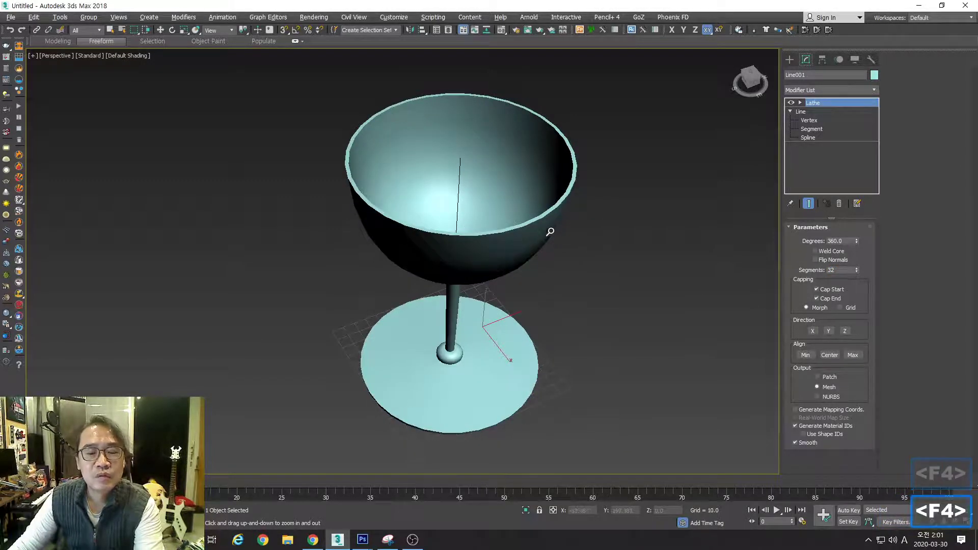
Step: Inspect the rim's roundness up close and set the Lathe segments to 48
{"action": "mouse_move", "coordinate": [551, 229]}
{"action": "left_mouse_down"}
{"action": "mouse_move", "coordinate": [544, 183]}
{"action": "mouse_move", "coordinate": [546, 191]}
{"action": "left_mouse_up"}
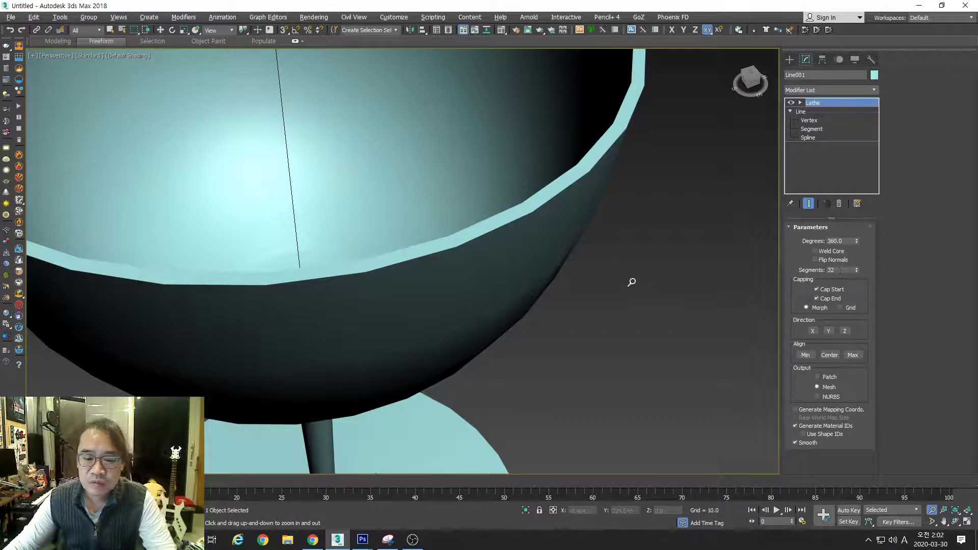
{"action": "left_click_drag", "start_coordinate": [443, 183], "coordinate": [507, 293]}
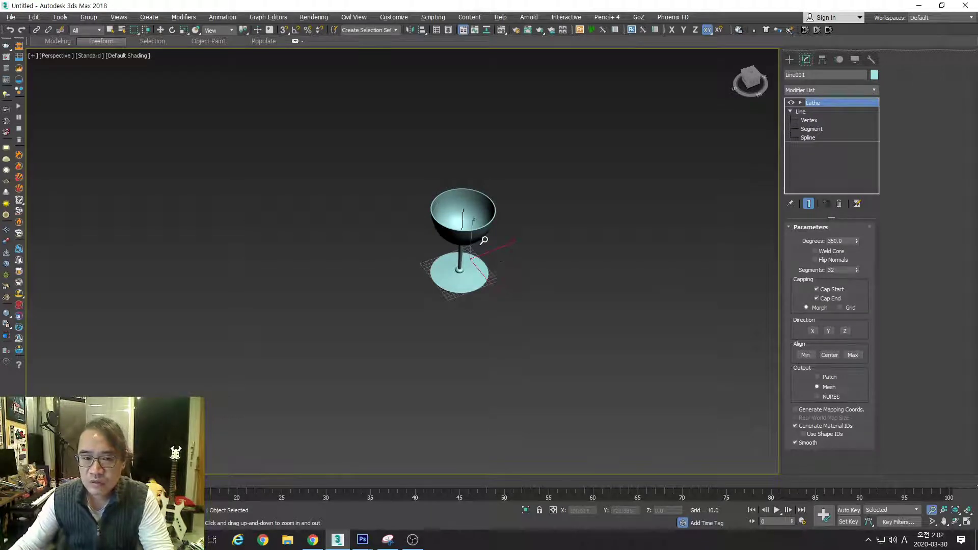
{"action": "left_click_drag", "start_coordinate": [483, 239], "coordinate": [475, 197]}
{"action": "middle_click_drag", "start_coordinate": [475, 197], "coordinate": [459, 249]}
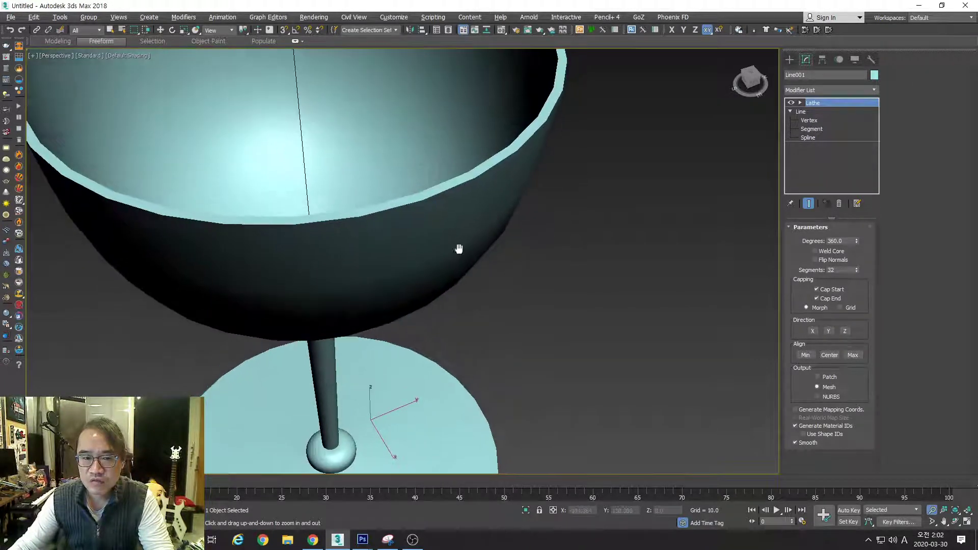
{"action": "left_click_drag", "start_coordinate": [478, 173], "coordinate": [478, 161]}
{"action": "left_click", "coordinate": [841, 270]}
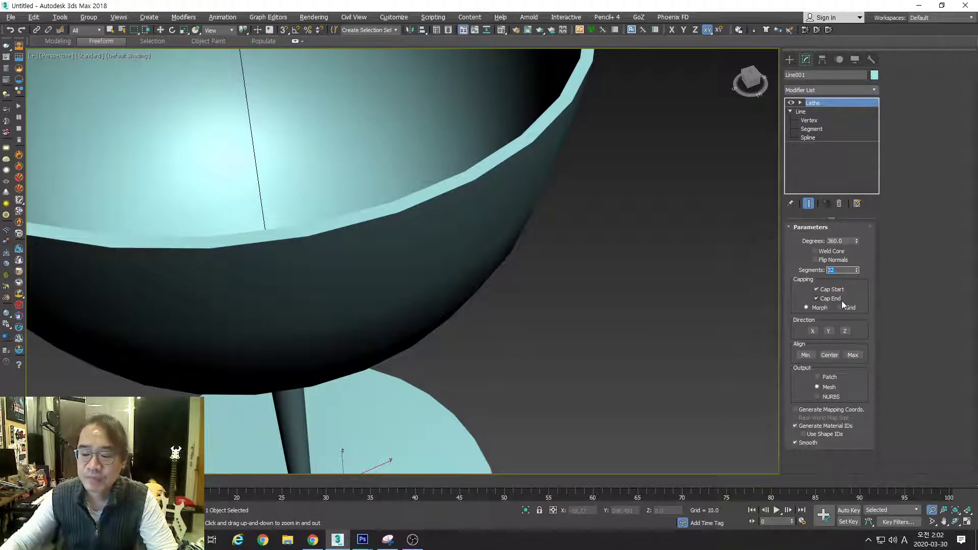
{"action": "type", "text": "48"}
{"action": "key", "text": "Return"}
{"action": "left_click_drag", "start_coordinate": [537, 205], "coordinate": [526, 267]}
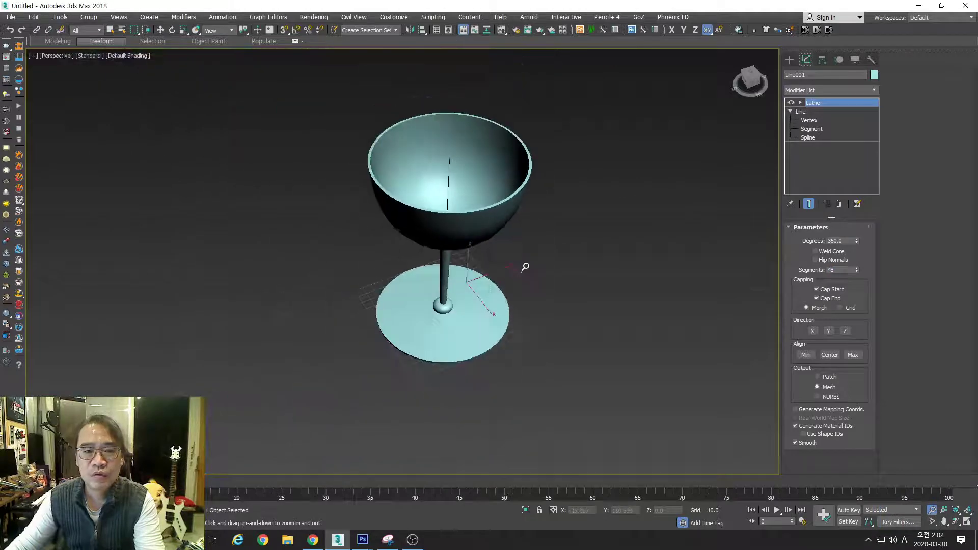
{"action": "mouse_move", "coordinate": [526, 267]}
{"action": "middle_mouse_down", "text": "alt"}
{"action": "mouse_move", "coordinate": [509, 275]}
{"action": "mouse_move", "coordinate": [512, 286]}
{"action": "mouse_move", "coordinate": [518, 260]}
{"action": "mouse_move", "coordinate": [513, 275]}
{"action": "middle_mouse_up", "text": "alt"}
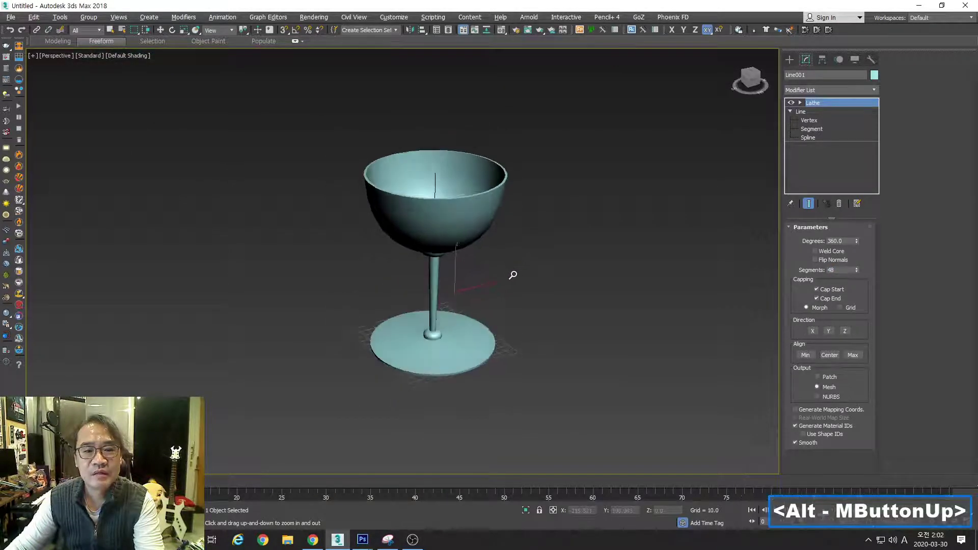
{"action": "left_click_drag", "start_coordinate": [513, 275], "coordinate": [509, 264]}
{"action": "middle_click_drag", "start_coordinate": [474, 267], "coordinate": [468, 274], "text": "alt"}
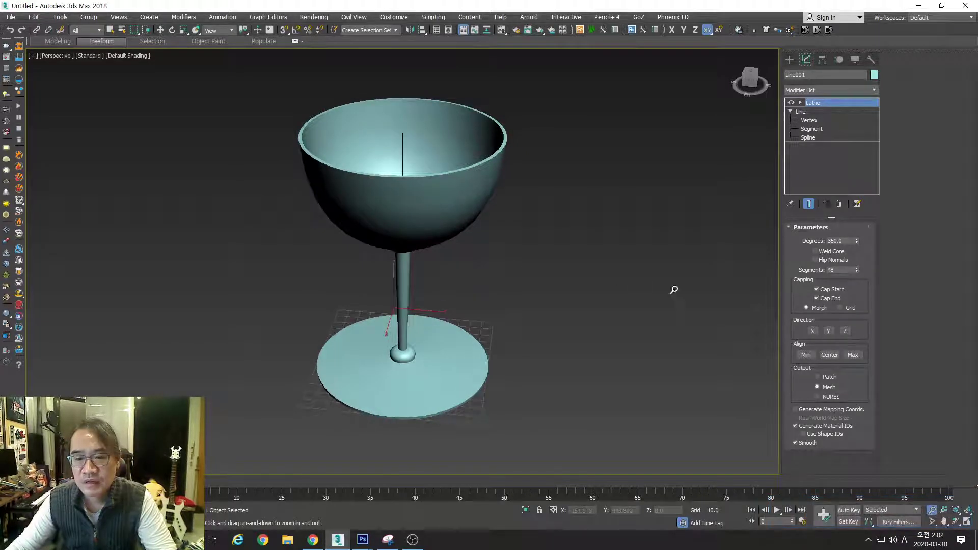
Step: Try Flip Normals on the lathed glass and switch the option off again
{"action": "left_click", "coordinate": [833, 261]}
{"action": "mouse_move", "coordinate": [472, 288]}
{"action": "middle_mouse_down", "text": "alt"}
{"action": "mouse_move", "coordinate": [476, 268]}
{"action": "mouse_move", "coordinate": [530, 268]}
{"action": "mouse_move", "coordinate": [498, 308]}
{"action": "mouse_move", "coordinate": [497, 346]}
{"action": "mouse_move", "coordinate": [494, 281]}
{"action": "mouse_move", "coordinate": [517, 255]}
{"action": "mouse_move", "coordinate": [530, 282]}
{"action": "mouse_move", "coordinate": [505, 298]}
{"action": "middle_mouse_up", "text": "alt"}
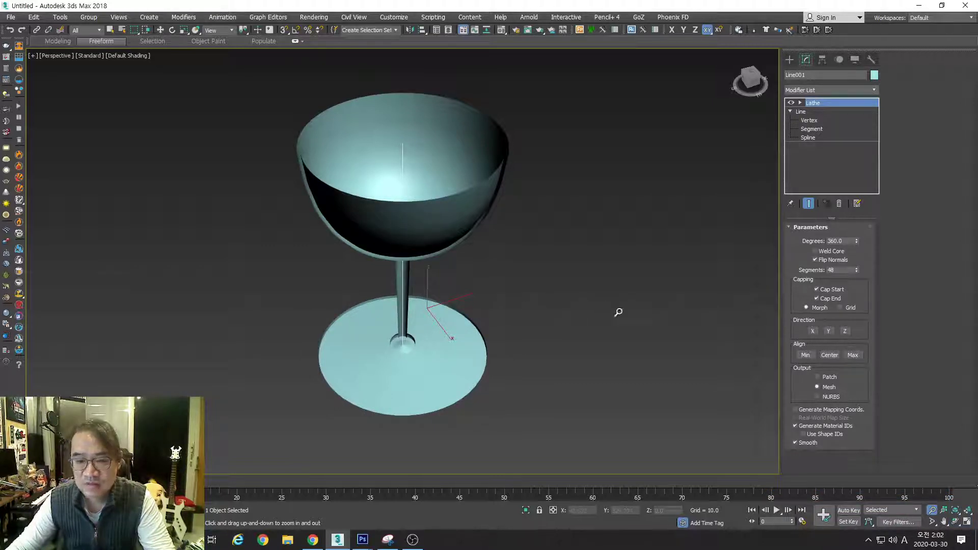
{"action": "left_click", "coordinate": [822, 259]}
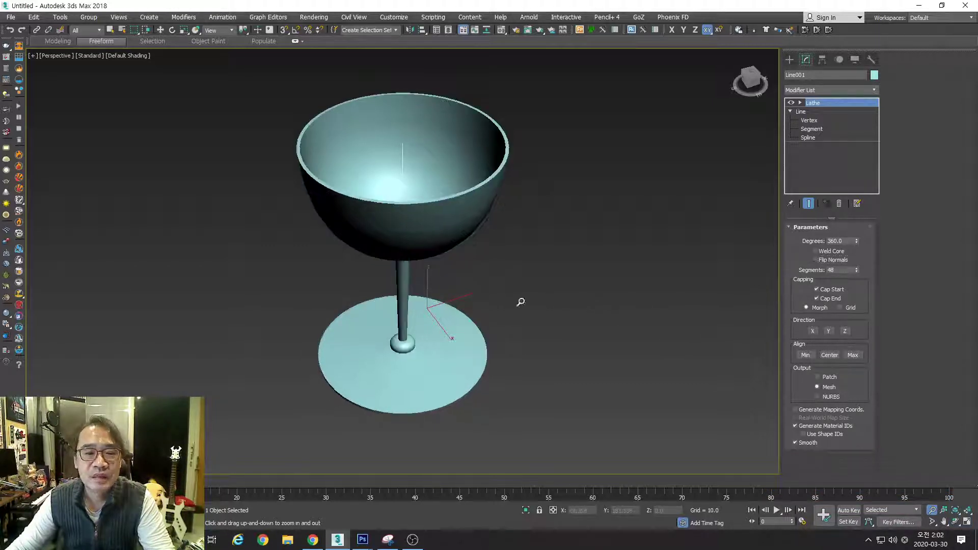
Step: Turn on Weld Core for the Lathe to clean up the pinched shading at the inside bottom of the bowl
{"action": "mouse_move", "coordinate": [520, 304]}
{"action": "middle_mouse_down", "text": "alt"}
{"action": "mouse_move", "coordinate": [484, 335]}
{"action": "mouse_move", "coordinate": [479, 296]}
{"action": "mouse_move", "coordinate": [469, 372]}
{"action": "middle_mouse_up", "text": "alt"}
{"action": "left_click_drag", "start_coordinate": [464, 277], "coordinate": [469, 241]}
{"action": "left_click_drag", "start_coordinate": [483, 298], "coordinate": [476, 276]}
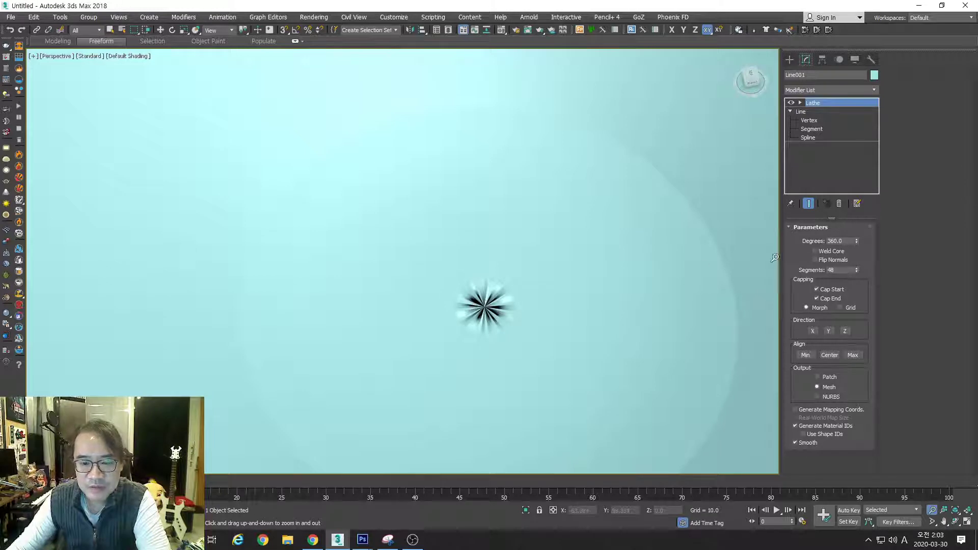
{"action": "left_click", "coordinate": [816, 251]}
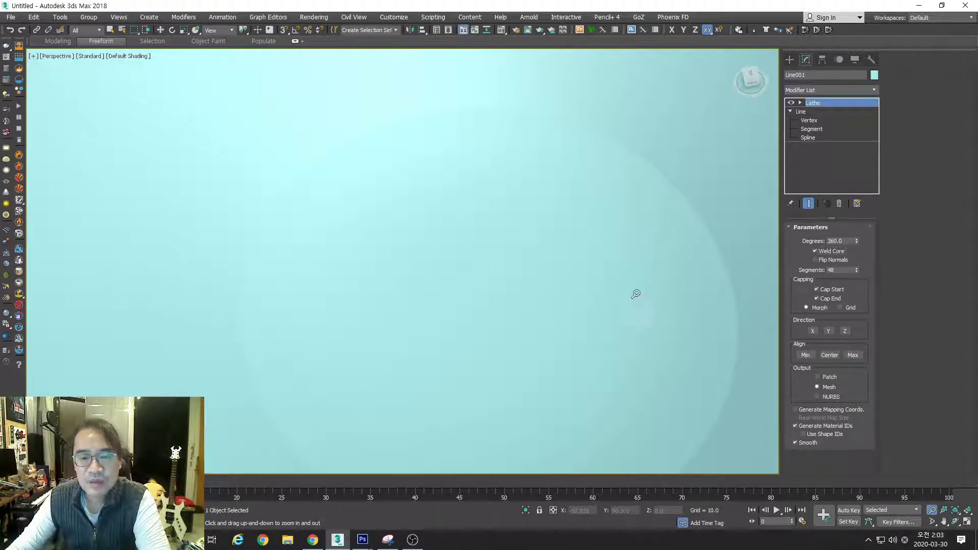
{"action": "left_click", "coordinate": [817, 251]}
{"action": "left_click", "coordinate": [817, 250]}
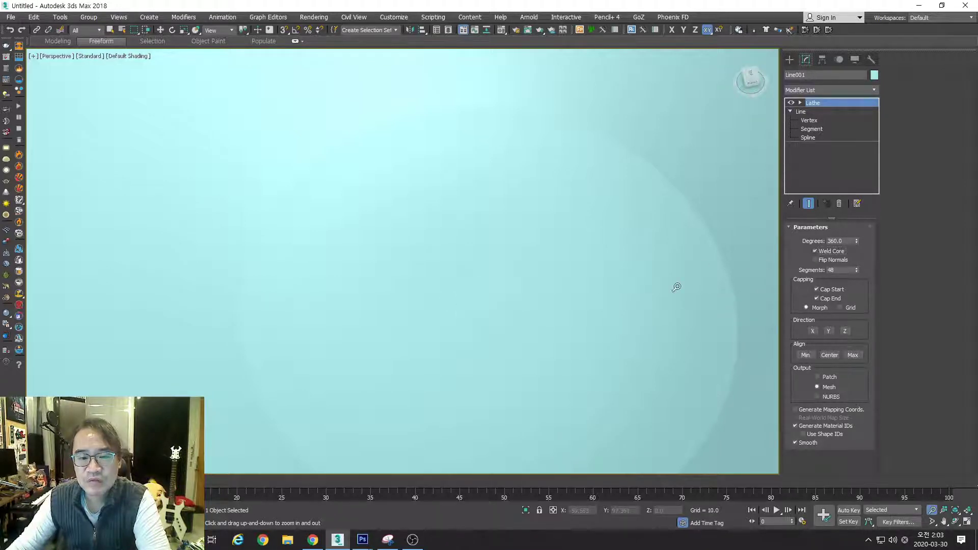
Step: Examine the centre of the glass base from below to check the welded core
{"action": "key", "text": "alt+z"}
{"action": "left_click_drag", "start_coordinate": [478, 316], "coordinate": [522, 405]}
{"action": "middle_click_drag", "start_coordinate": [522, 405], "coordinate": [498, 285]}
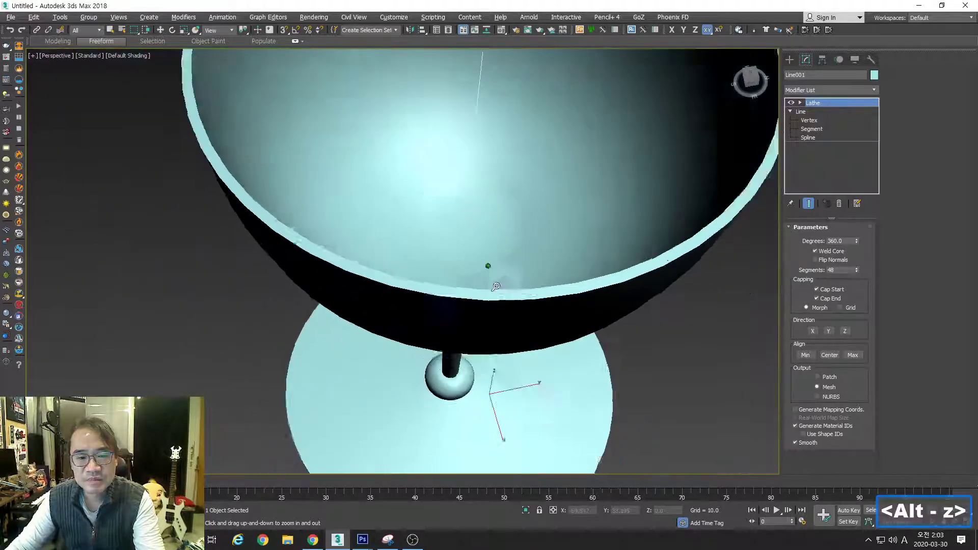
{"action": "middle_click_drag", "start_coordinate": [492, 372], "coordinate": [470, 248], "text": "alt"}
{"action": "scroll", "coordinate": [490, 403], "scroll_direction": "up", "scroll_amount": 5}
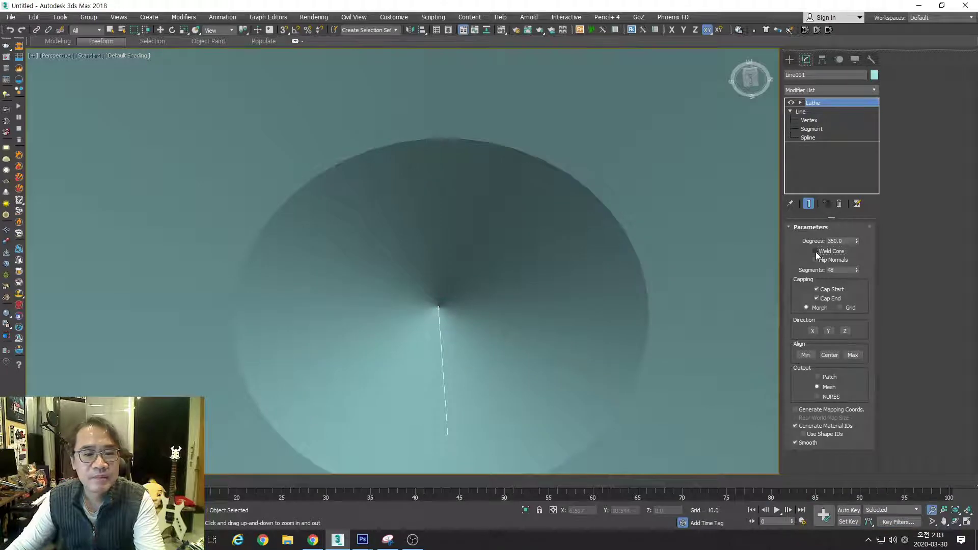
{"action": "left_click_drag", "start_coordinate": [480, 246], "coordinate": [507, 350]}
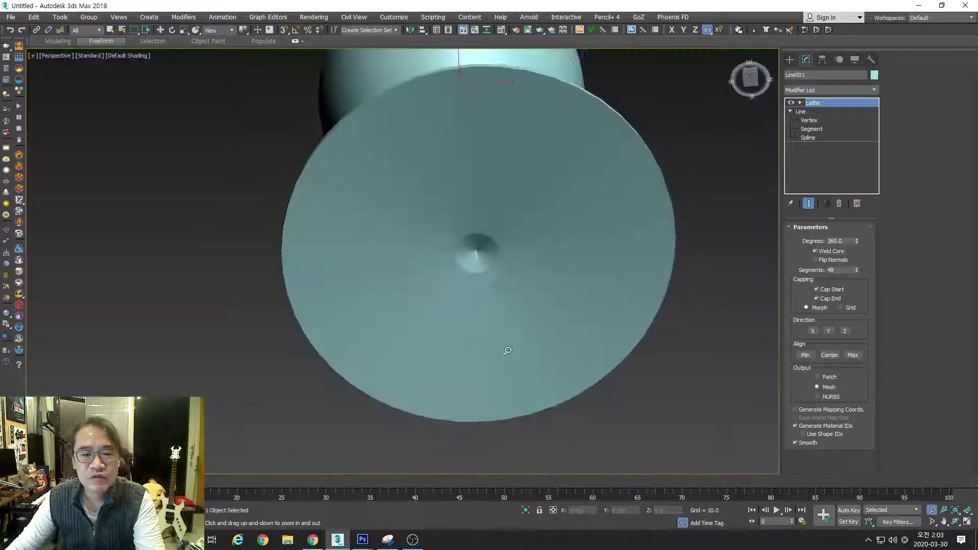
Step: Switch the Lathe's Weld Core off and on again to compare the shading at the bowl's inside bottom
{"action": "mouse_move", "coordinate": [493, 286]}
{"action": "middle_mouse_down", "text": "alt"}
{"action": "mouse_move", "coordinate": [485, 304]}
{"action": "mouse_move", "coordinate": [490, 398]}
{"action": "middle_mouse_up", "text": "alt"}
{"action": "middle_click_drag", "start_coordinate": [493, 264], "coordinate": [488, 295], "text": "alt"}
{"action": "middle_click_drag", "start_coordinate": [483, 227], "coordinate": [476, 284]}
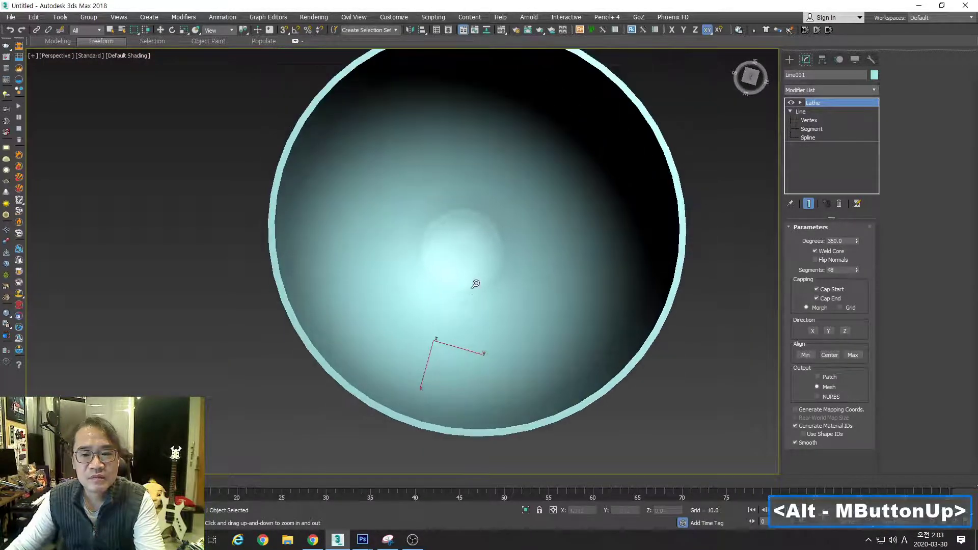
{"action": "left_click_drag", "start_coordinate": [476, 284], "coordinate": [476, 256]}
{"action": "middle_click_drag", "start_coordinate": [476, 255], "coordinate": [476, 227], "text": "alt"}
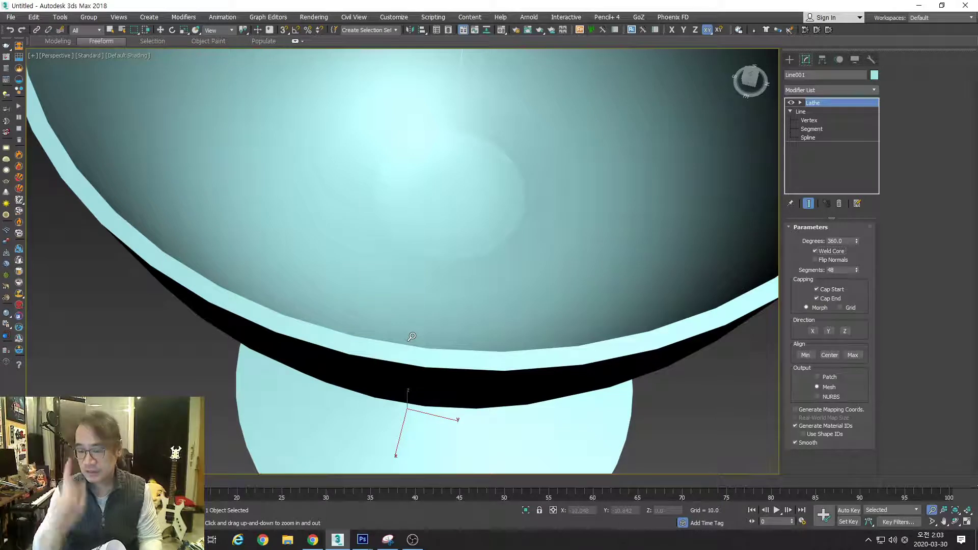
{"action": "left_click", "coordinate": [816, 251]}
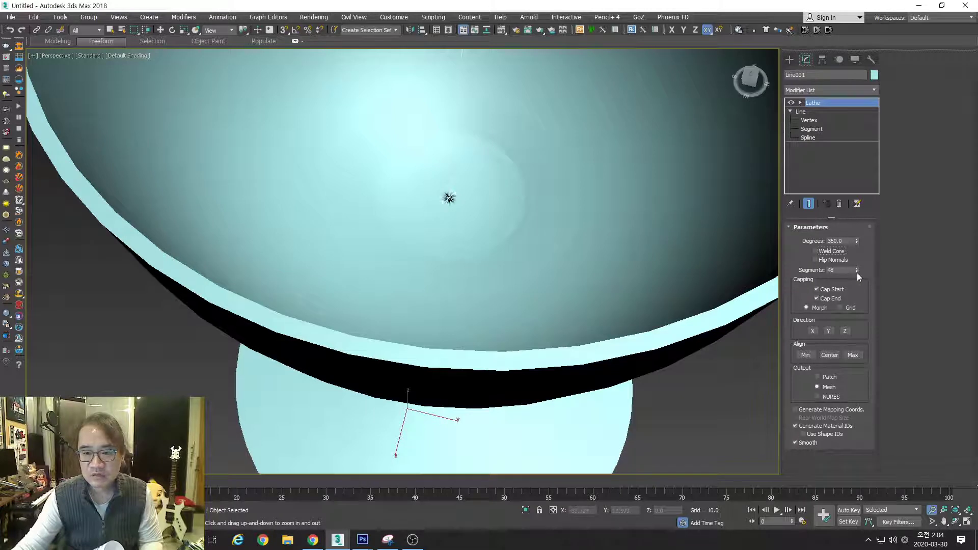
{"action": "double_click", "coordinate": [842, 271]}
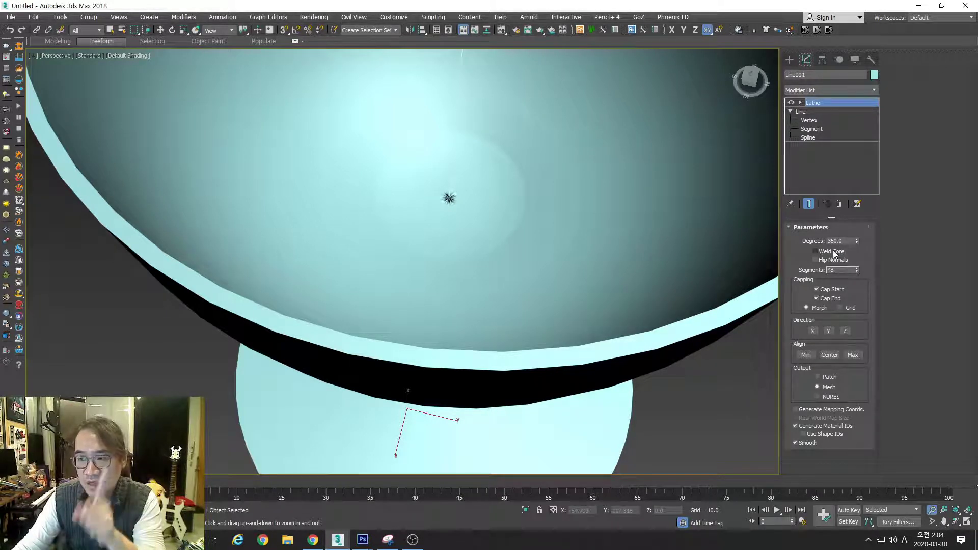
{"action": "left_click", "coordinate": [834, 253]}
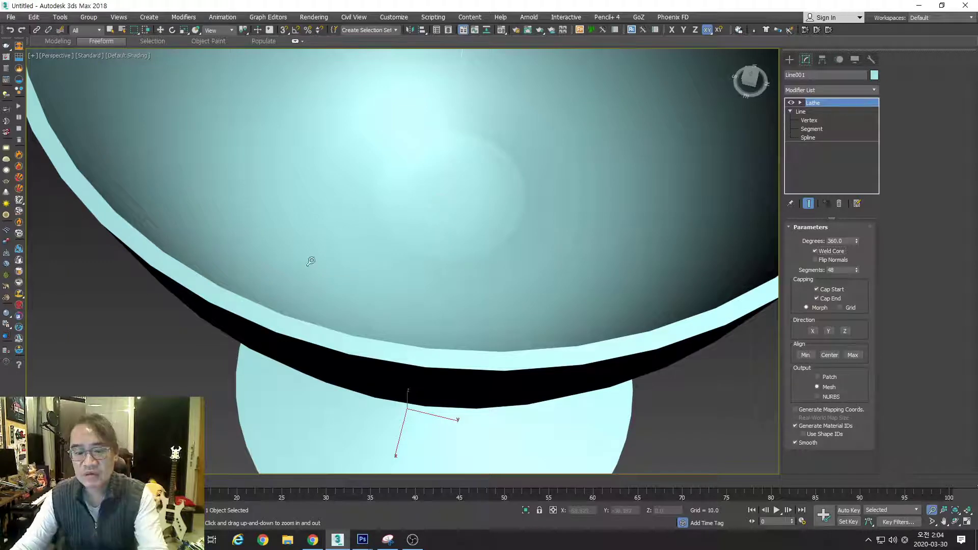
Step: Start saving the glass scene as a 3ds Max file, check the available file types and choose the D:\_Tutorials folder
{"action": "scroll", "coordinate": [432, 173], "scroll_direction": "down", "scroll_amount": 6}
{"action": "middle_click_drag", "start_coordinate": [463, 207], "coordinate": [484, 273]}
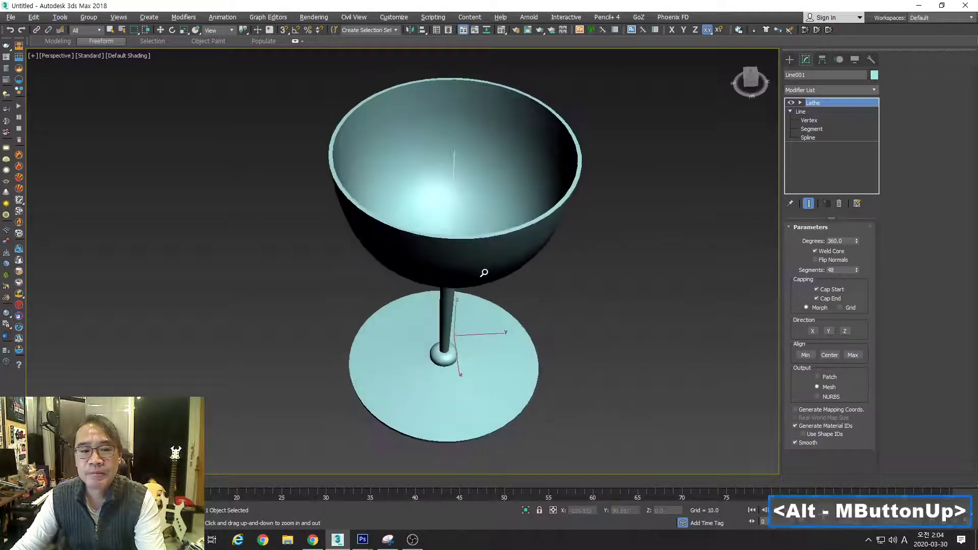
{"action": "scroll", "coordinate": [478, 251], "scroll_direction": "down", "scroll_amount": 3}
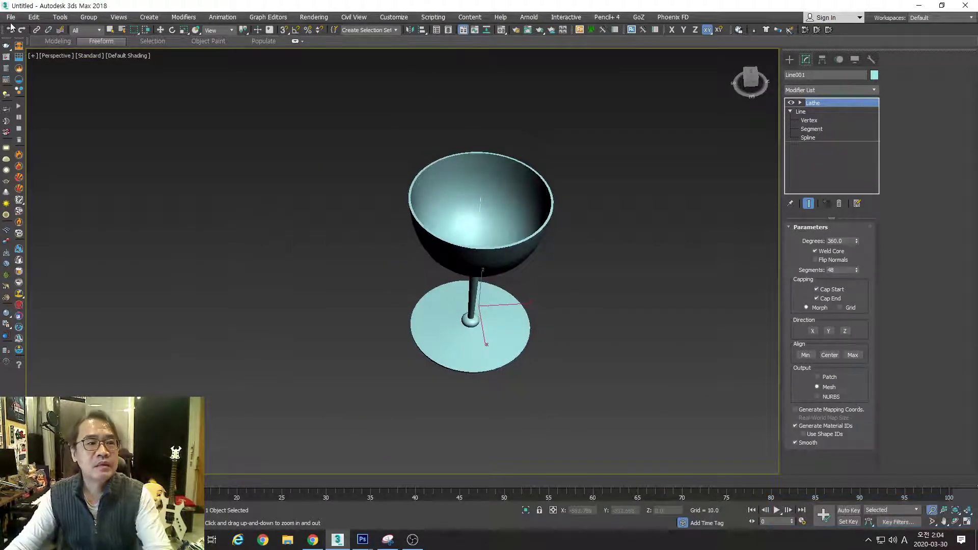
{"action": "left_click", "coordinate": [10, 17]}
{"action": "left_click", "coordinate": [32, 109]}
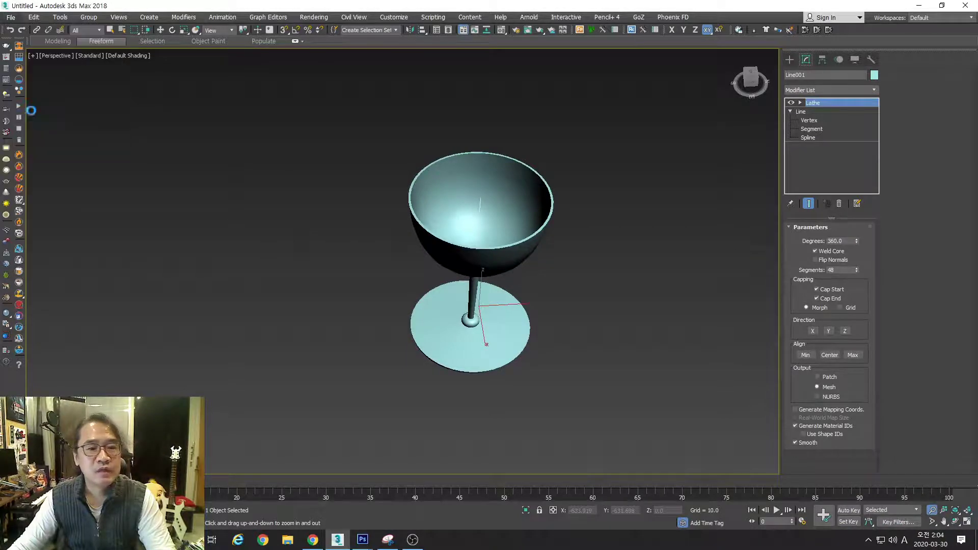
{"action": "left_click", "coordinate": [494, 393]}
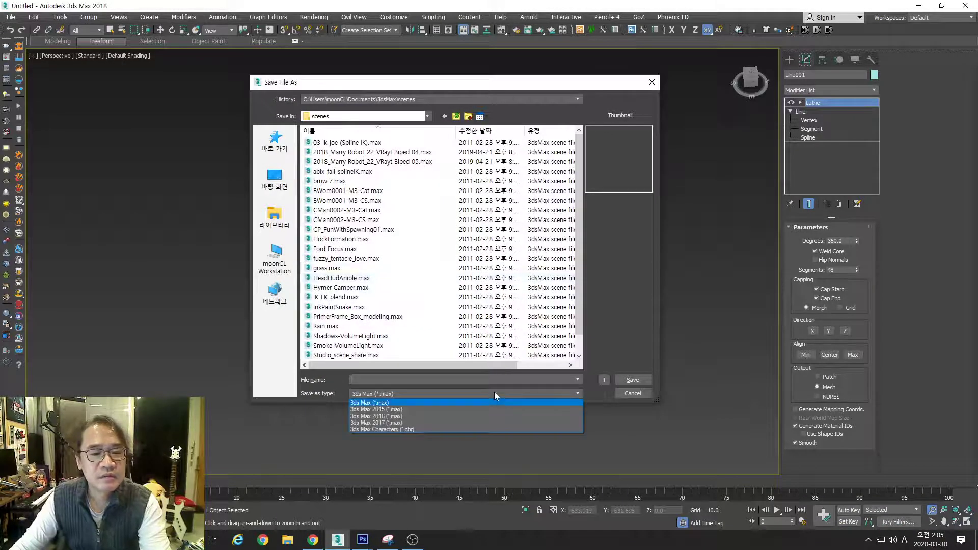
{"action": "left_click", "coordinate": [632, 319]}
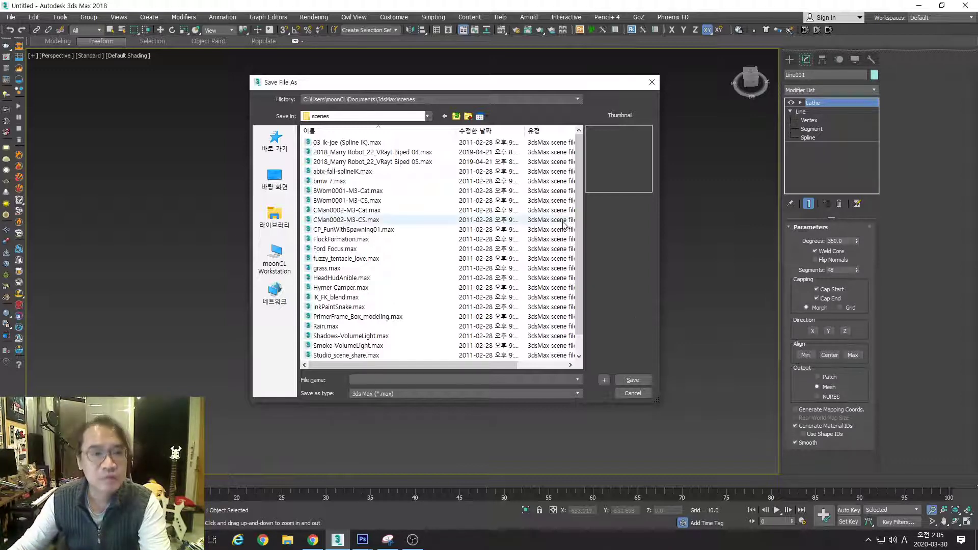
{"action": "left_click", "coordinate": [385, 100]}
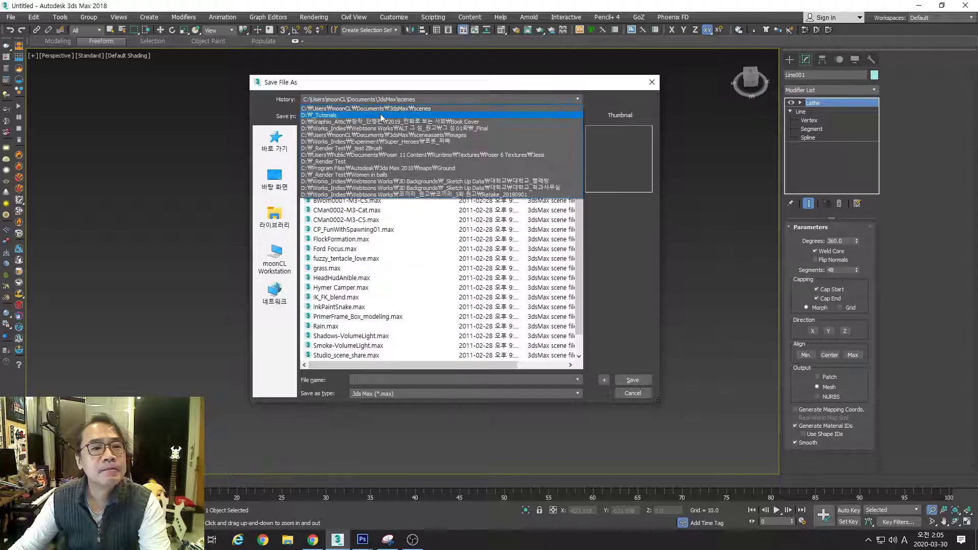
{"action": "left_click", "coordinate": [384, 115]}
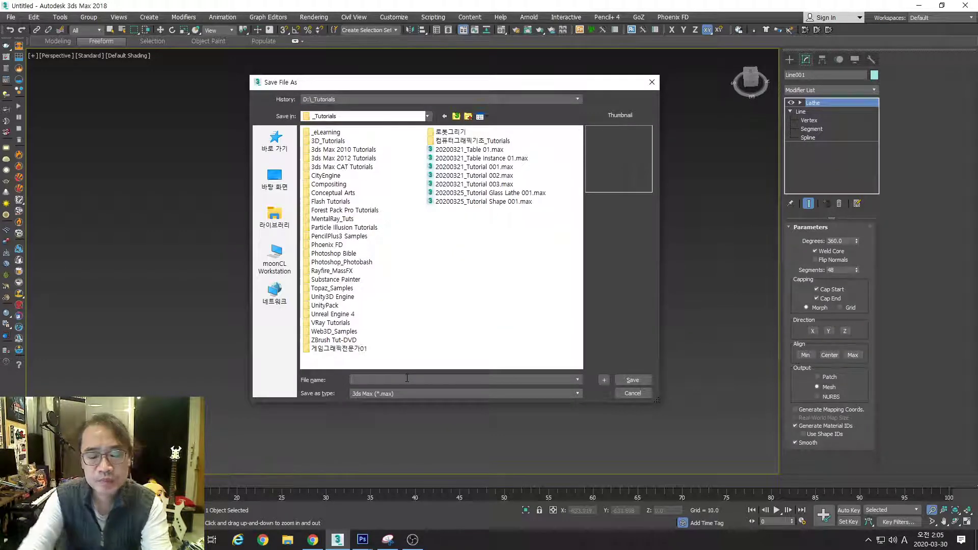
Step: Name the scene file "20200330_Tutorial Glass Detail" and save it
{"action": "type", "text": "202003"}
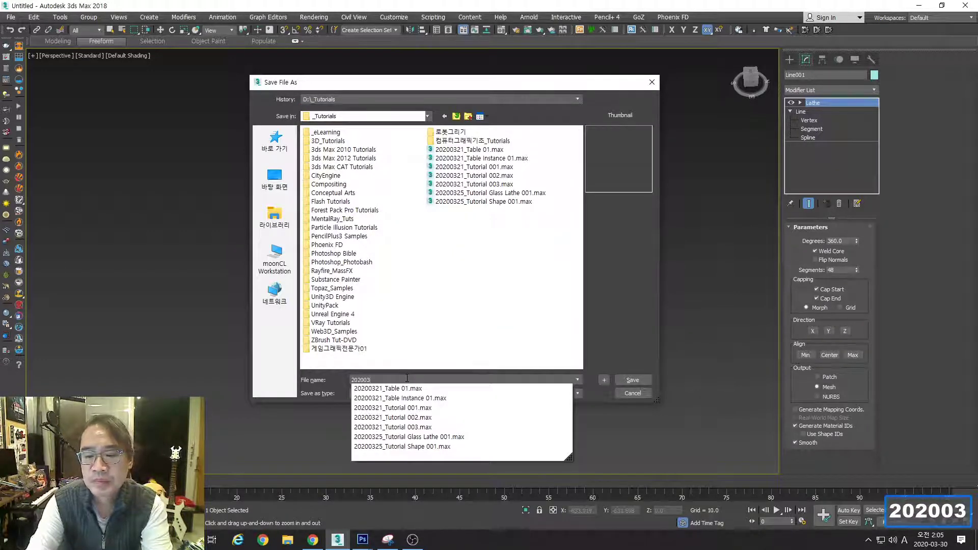
{"action": "type", "text": "30_"}
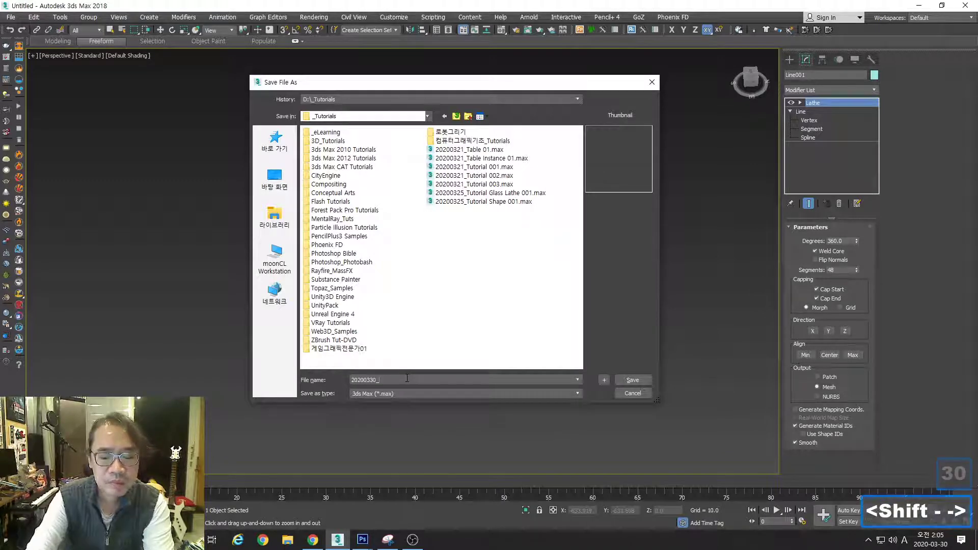
{"action": "type", "text": "Gl"}
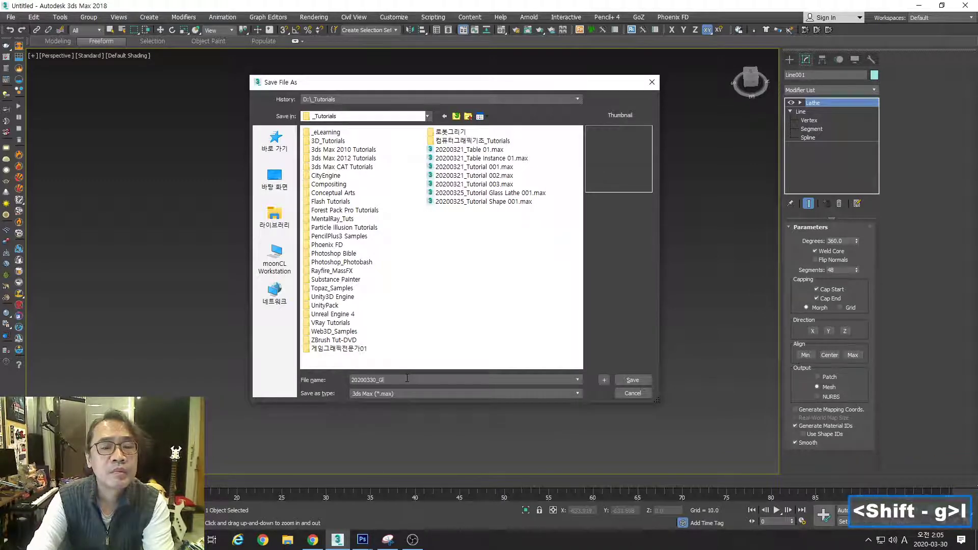
{"action": "key", "text": "BackSpace"}
{"action": "key", "text": "BackSpace"}
{"action": "type", "text": "Tutor"}
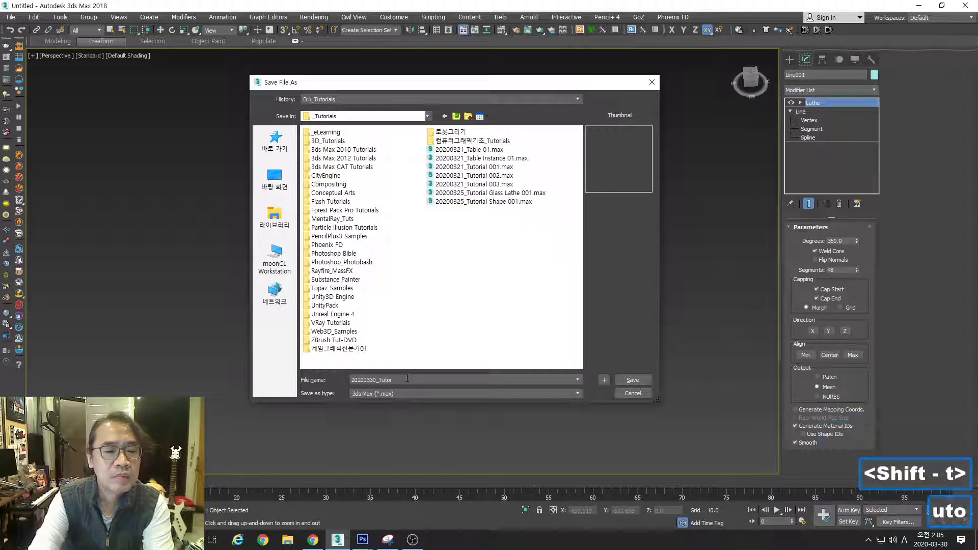
{"action": "type", "text": "ial Gla"}
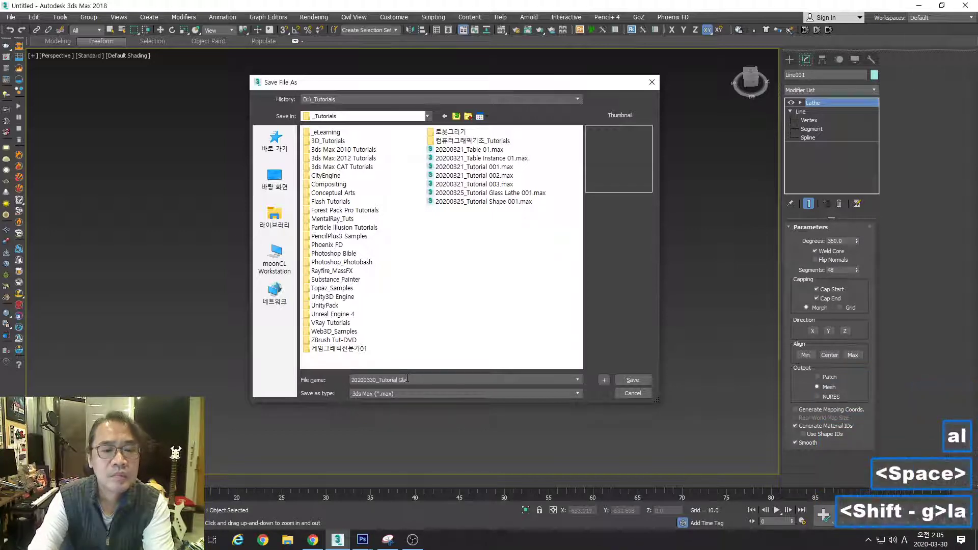
{"action": "type", "text": "ss"}
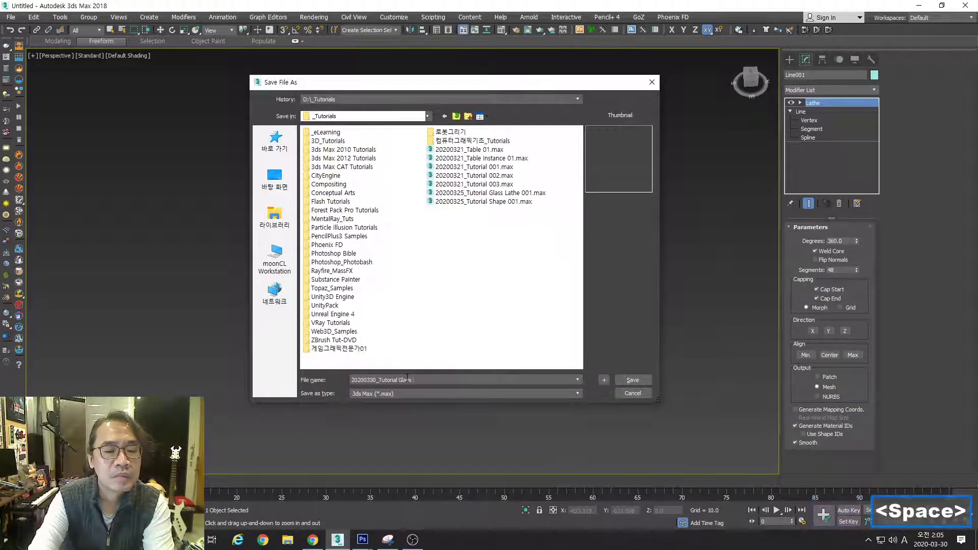
{"action": "type", "text": " Detail"}
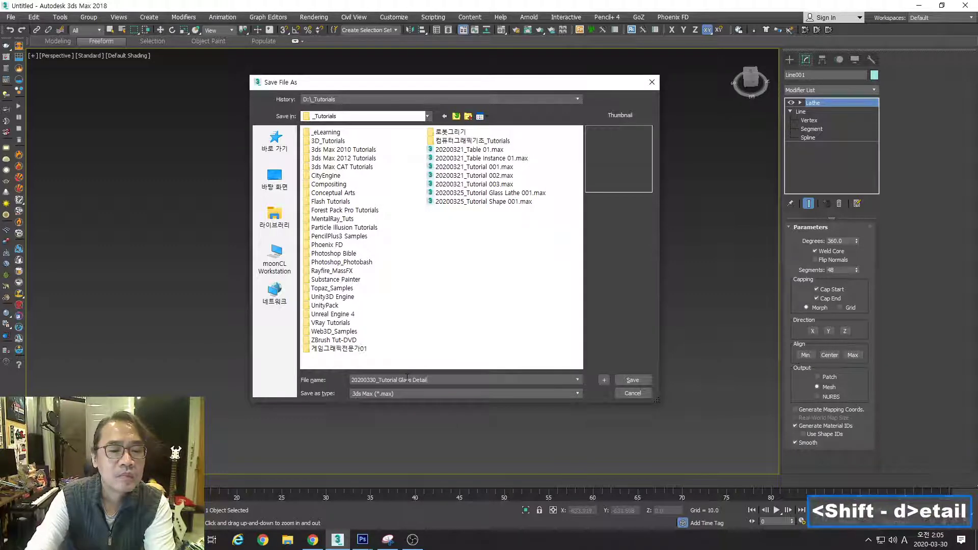
{"action": "key", "text": "Return"}
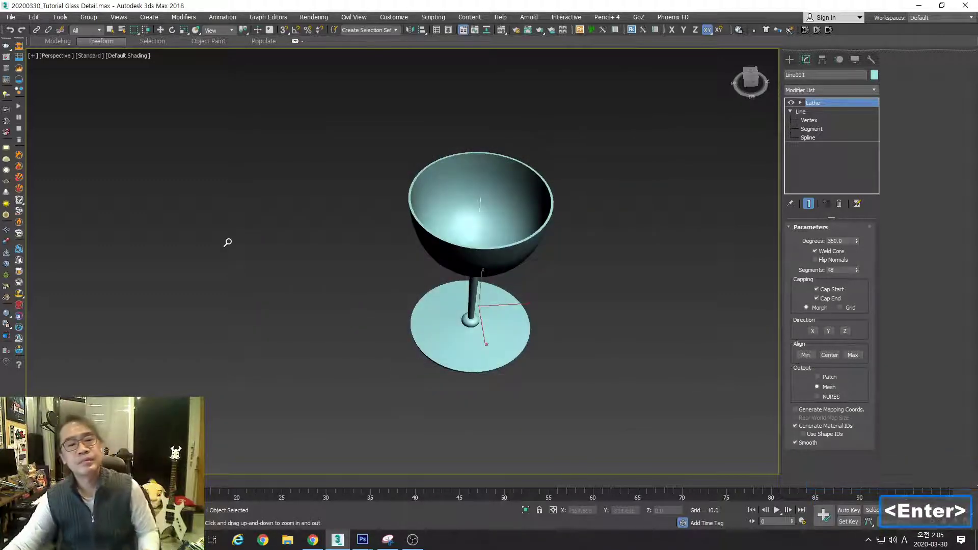
{"action": "mouse_move", "coordinate": [462, 273]}
{"action": "middle_mouse_down"}
{"action": "mouse_move", "coordinate": [421, 263]}
{"action": "mouse_move", "coordinate": [457, 257]}
{"action": "mouse_move", "coordinate": [452, 272]}
{"action": "middle_mouse_up"}
{"action": "scroll", "coordinate": [423, 261], "scroll_direction": "up", "scroll_amount": 3}
{"action": "scroll", "coordinate": [455, 266], "scroll_direction": "up", "scroll_amount": 1}
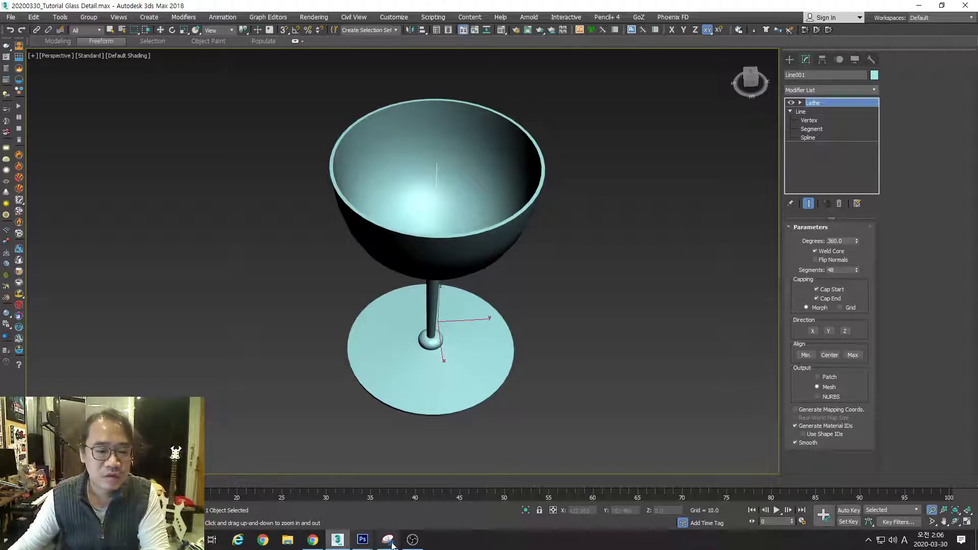
Step: Switch to Photoshop's Untitled-1 sketch and paint a red half-profile with a stepped top, rounded outer corners and a short lower step beside the glass outline
{"action": "mouse_move", "coordinate": [366, 542]}
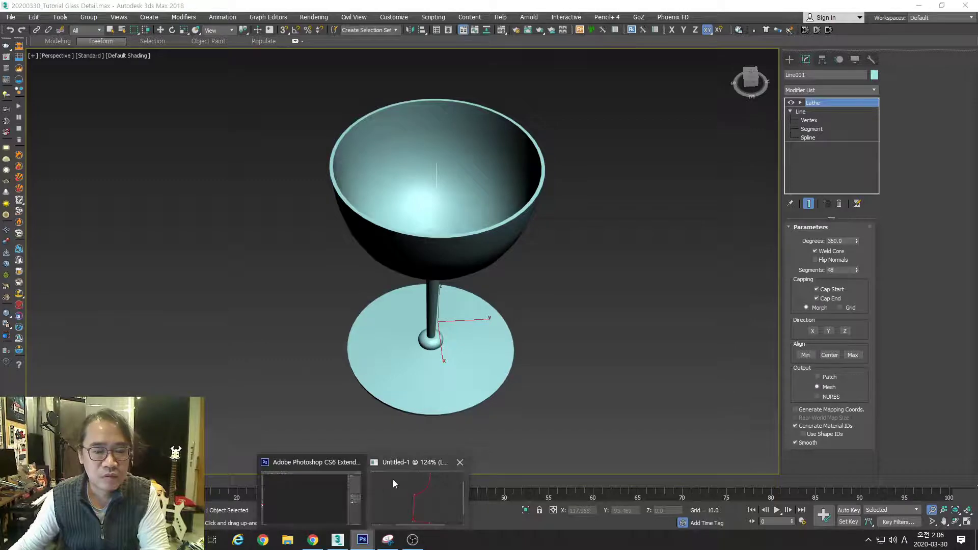
{"action": "left_click", "coordinate": [393, 479]}
{"action": "key", "text": "space"}
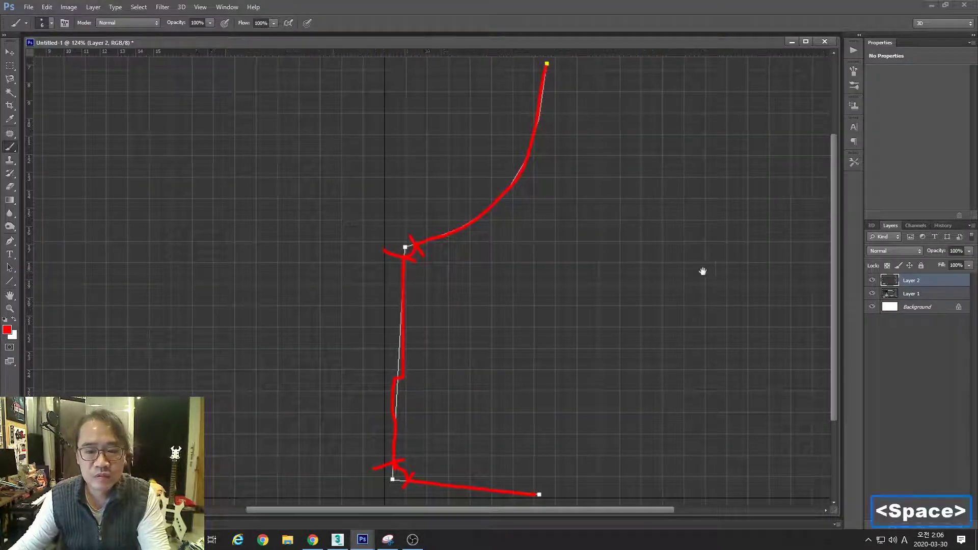
{"action": "left_click_drag", "start_coordinate": [703, 270], "coordinate": [555, 276]}
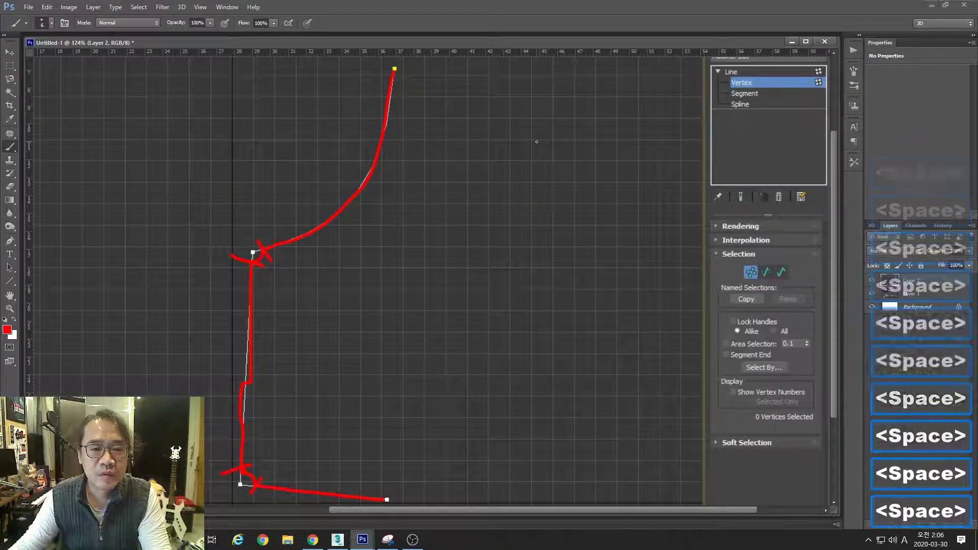
{"action": "left_click_drag", "start_coordinate": [536, 142], "coordinate": [536, 151]}
{"action": "key", "text": "ctrl+z"}
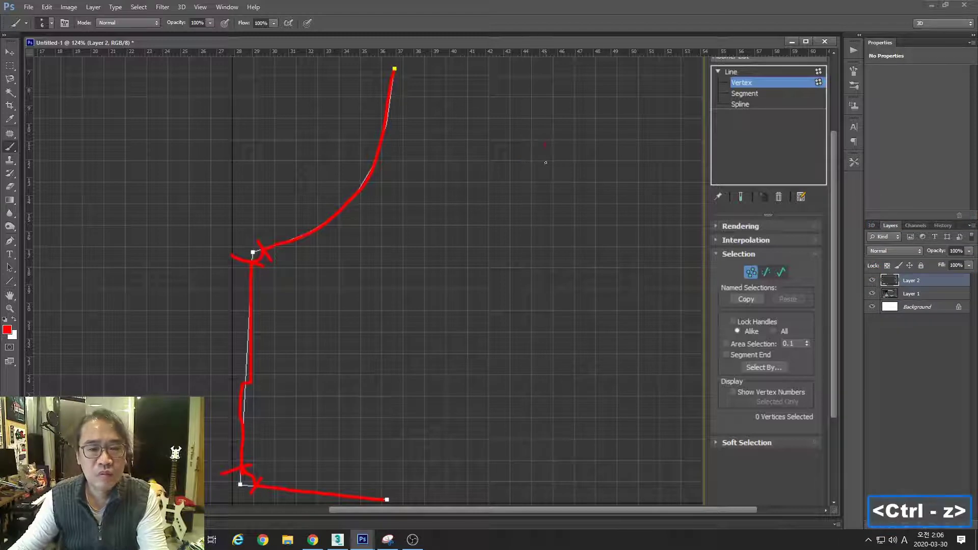
{"action": "left_click", "coordinate": [546, 167], "text": "shift"}
{"action": "left_click", "coordinate": [591, 167], "text": "shift"}
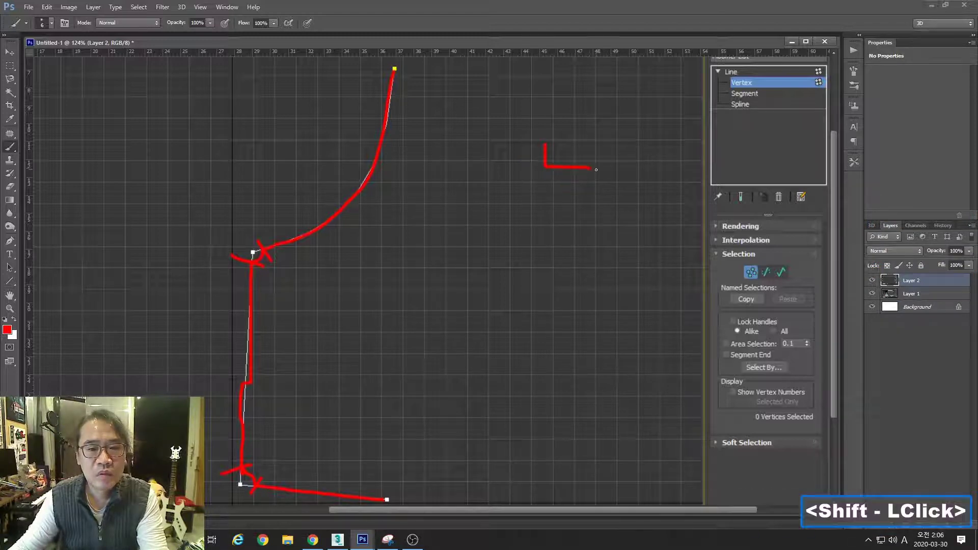
{"action": "left_click_drag", "start_coordinate": [590, 168], "coordinate": [600, 176]}
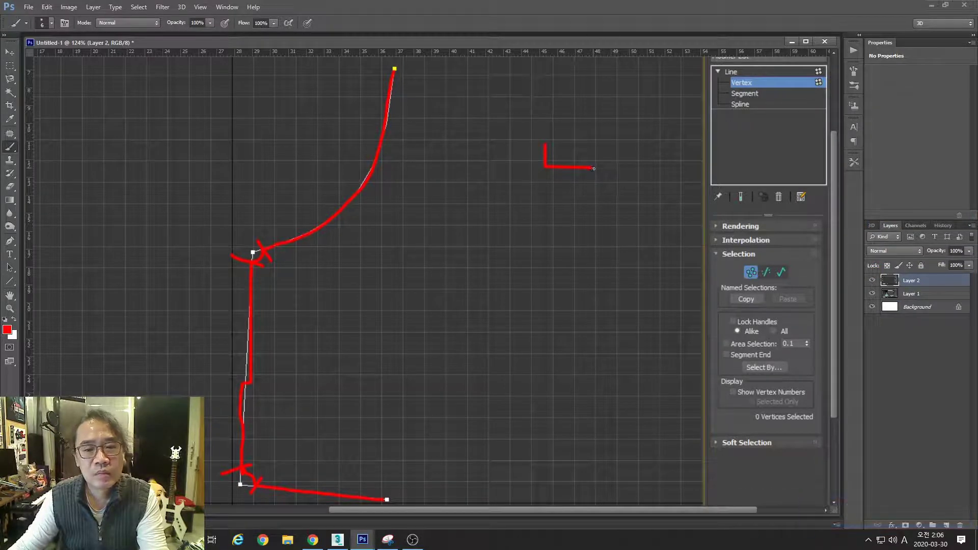
{"action": "left_click", "coordinate": [601, 255], "text": "shift"}
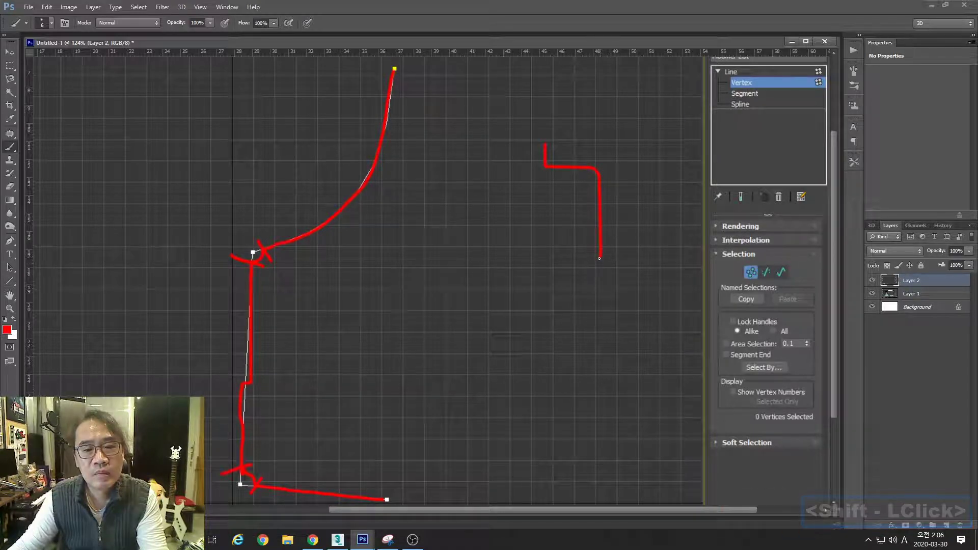
{"action": "left_click_drag", "start_coordinate": [601, 255], "coordinate": [590, 264]}
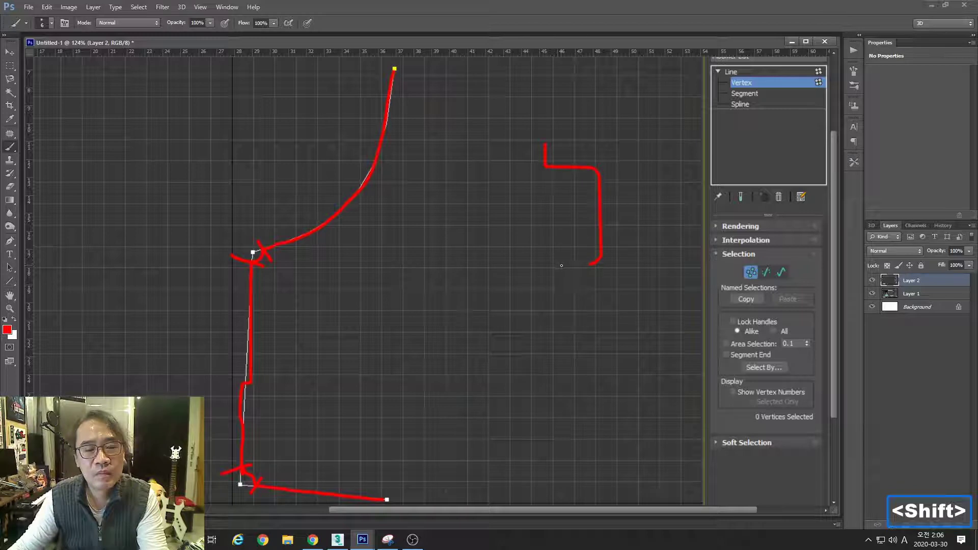
{"action": "left_click", "coordinate": [564, 265], "text": "shift"}
{"action": "left_click", "coordinate": [562, 274], "text": "shift"}
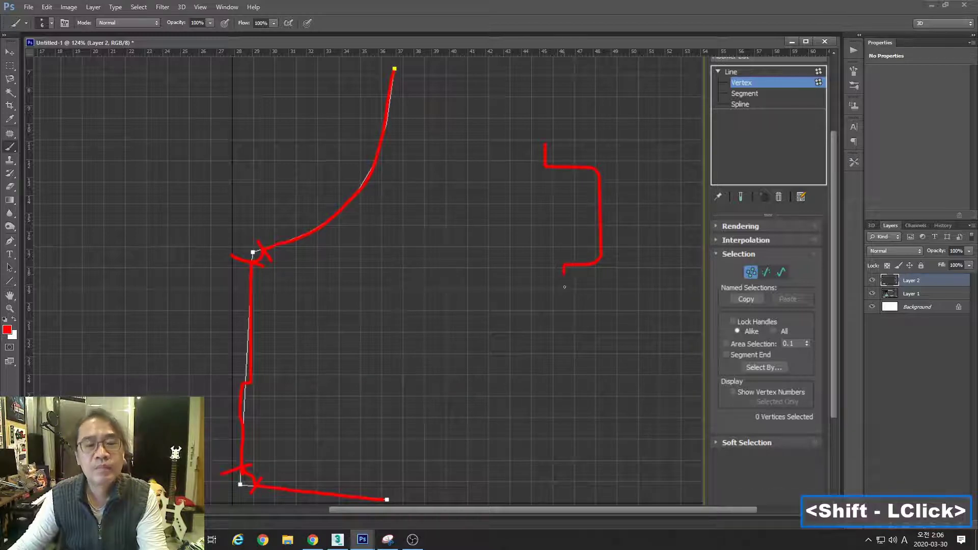
Step: Add a small lip at each end of the red half-profile and extend both ends horizontally inward to the axis position
{"action": "left_click", "coordinate": [540, 144], "text": "shift"}
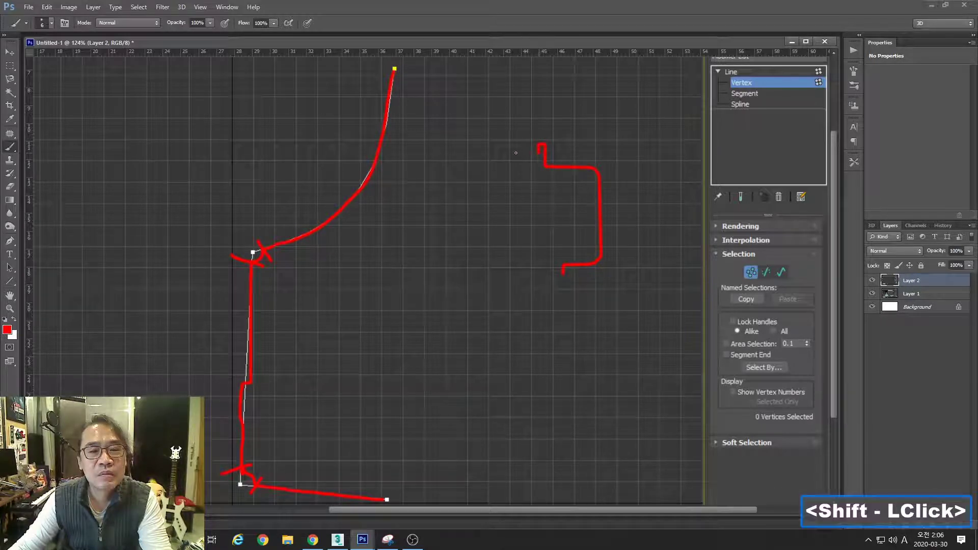
{"action": "left_click", "coordinate": [526, 153], "text": "shift"}
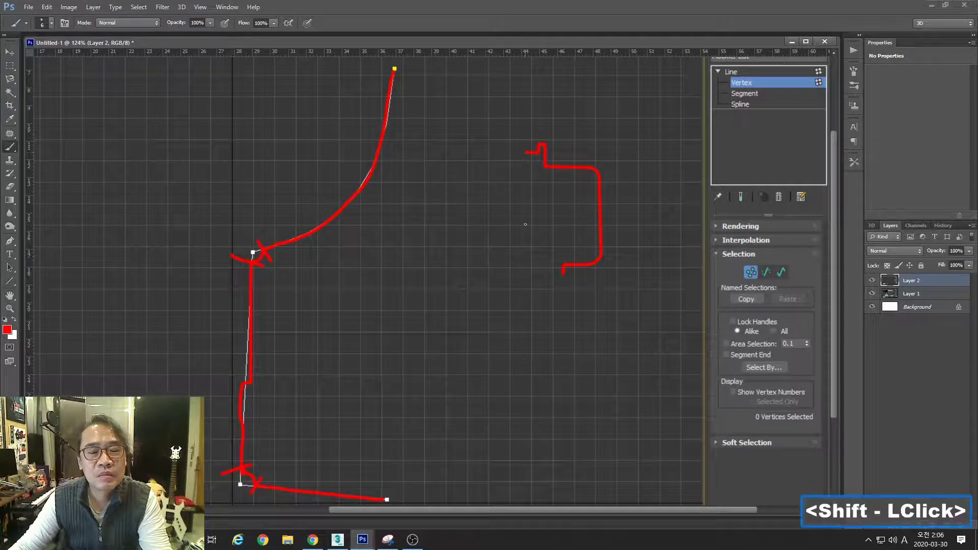
{"action": "left_click", "coordinate": [558, 273], "text": "shift"}
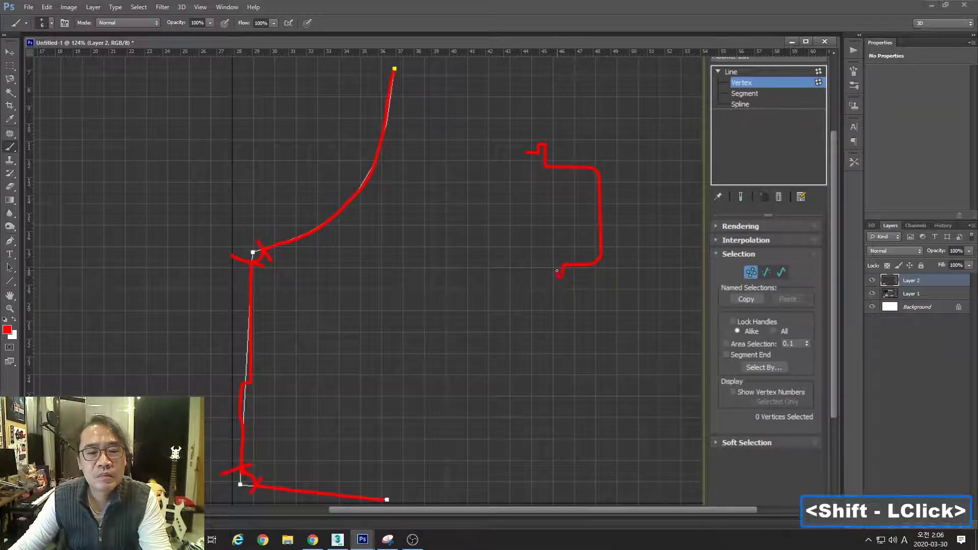
{"action": "left_click", "coordinate": [525, 271], "text": "shift"}
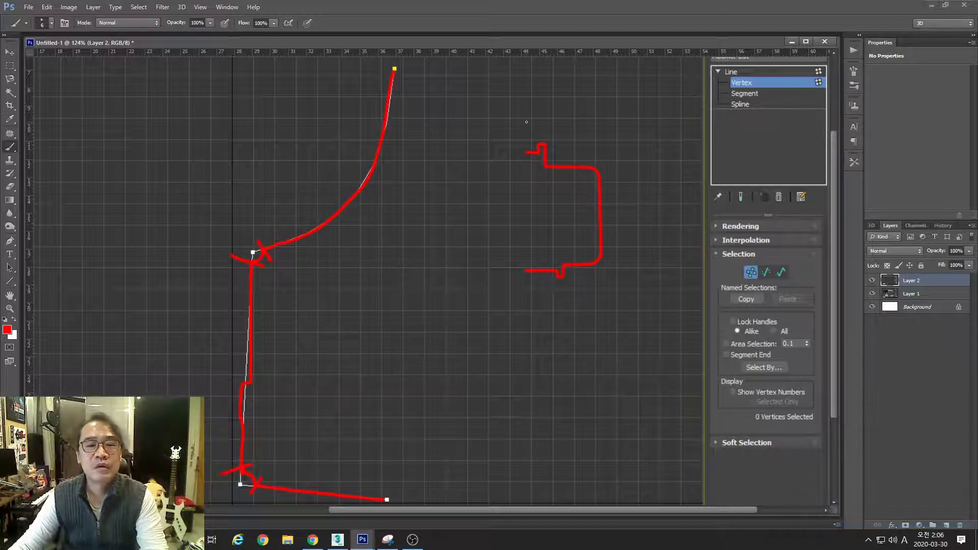
Step: Paint a vertical axis line through the half-profile's inner ends with a rotation arrow around it, and switch back to 3ds Max
{"action": "left_click_drag", "start_coordinate": [526, 121], "coordinate": [525, 312], "text": "shift"}
{"action": "left_click", "coordinate": [524, 313], "text": "shift"}
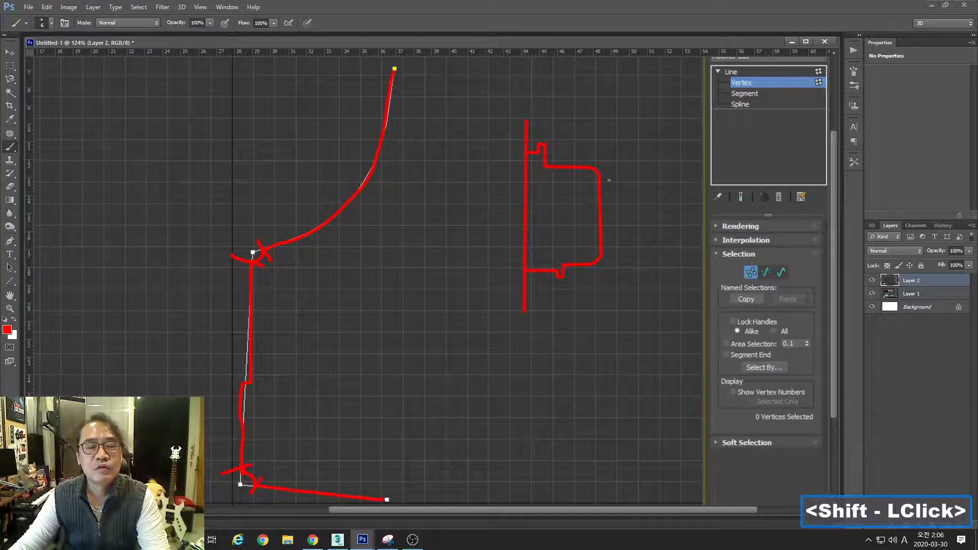
{"action": "mouse_move", "coordinate": [609, 180]}
{"action": "left_mouse_down"}
{"action": "mouse_move", "coordinate": [591, 222]}
{"action": "mouse_move", "coordinate": [481, 199]}
{"action": "mouse_move", "coordinate": [549, 191]}
{"action": "mouse_move", "coordinate": [537, 202]}
{"action": "left_mouse_up"}
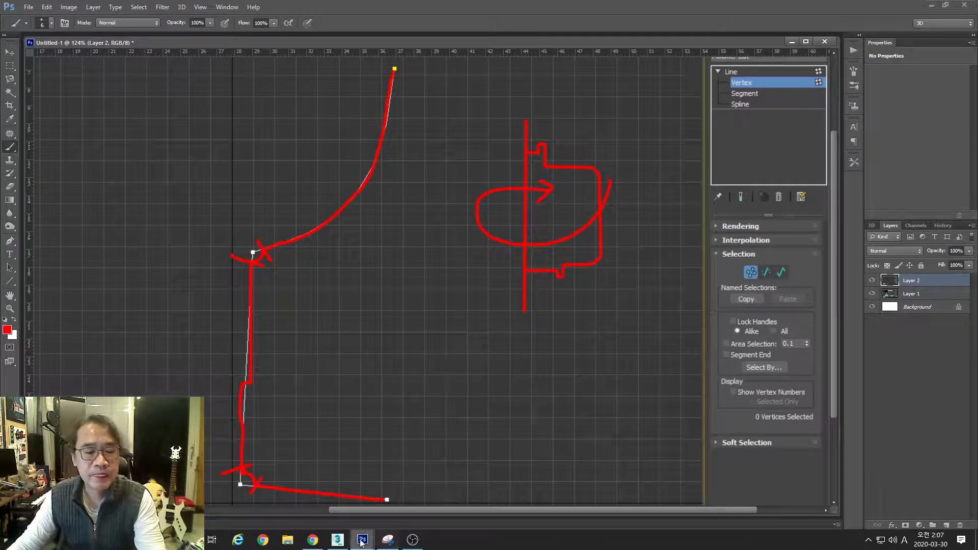
{"action": "left_click", "coordinate": [338, 540]}
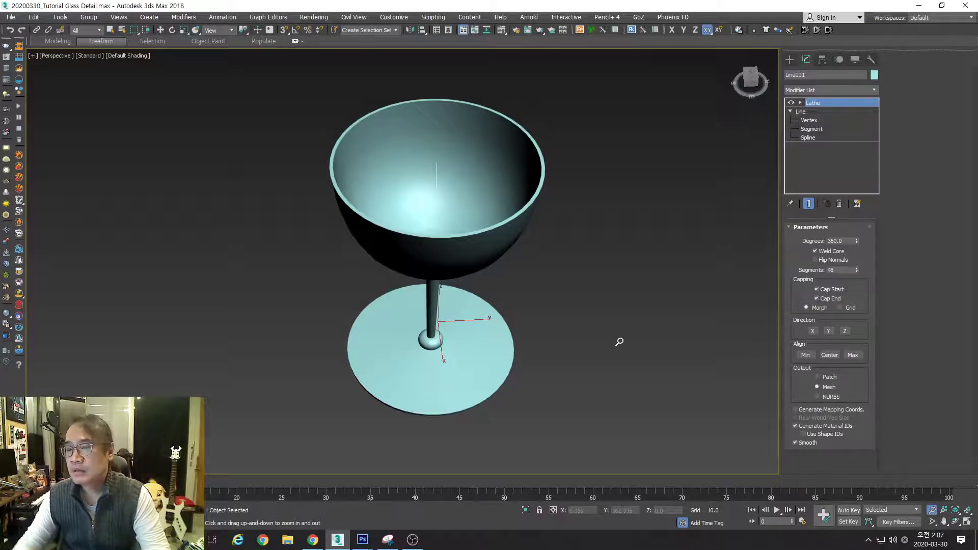